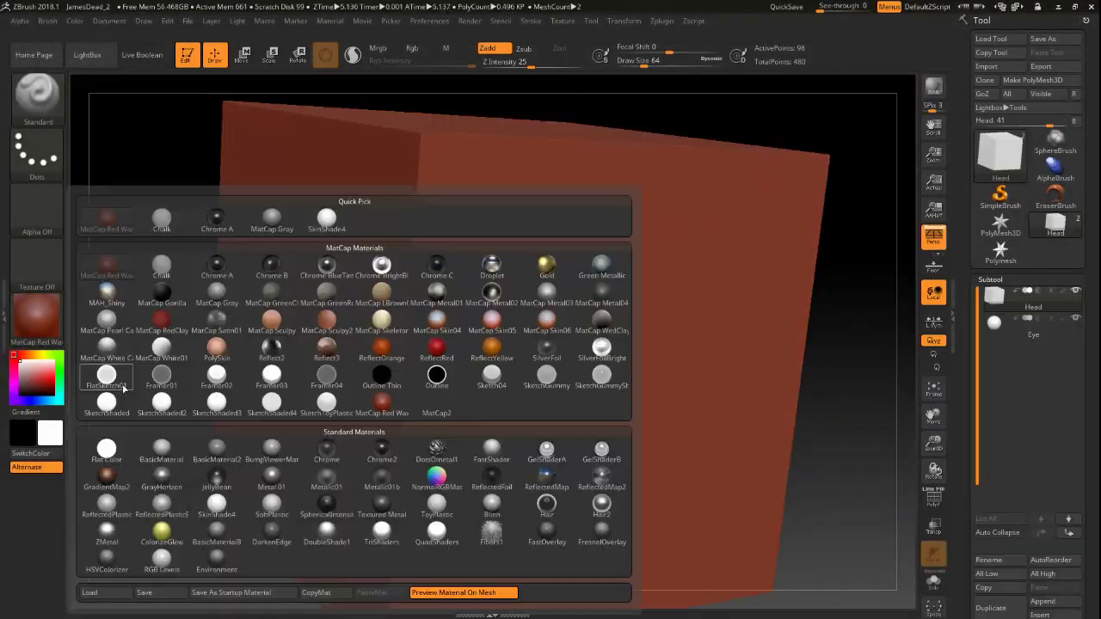
- Replace the cube's red MatCap with the plain grey BasicMaterial
{"action": "left_click", "coordinate": [162, 447]}
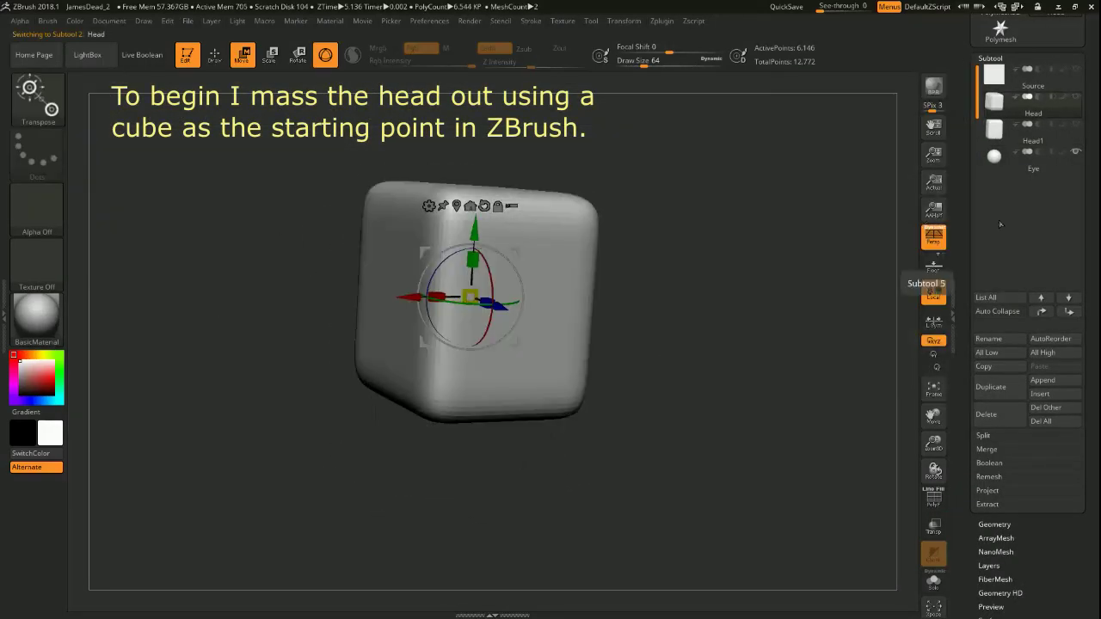
- Rough the cube into a skull shape with brow and eye sockets using ClayBuildup and TrimDynamic
{"action": "key", "text": "q"}
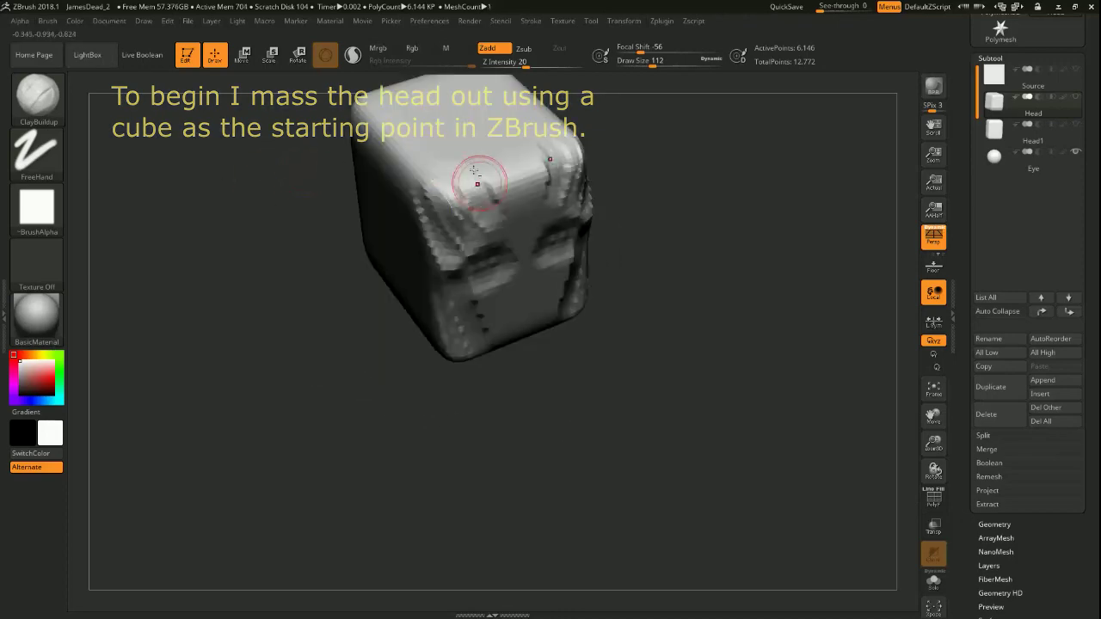
{"action": "left_click_drag", "start_coordinate": [284, 258], "coordinate": [261, 236]}
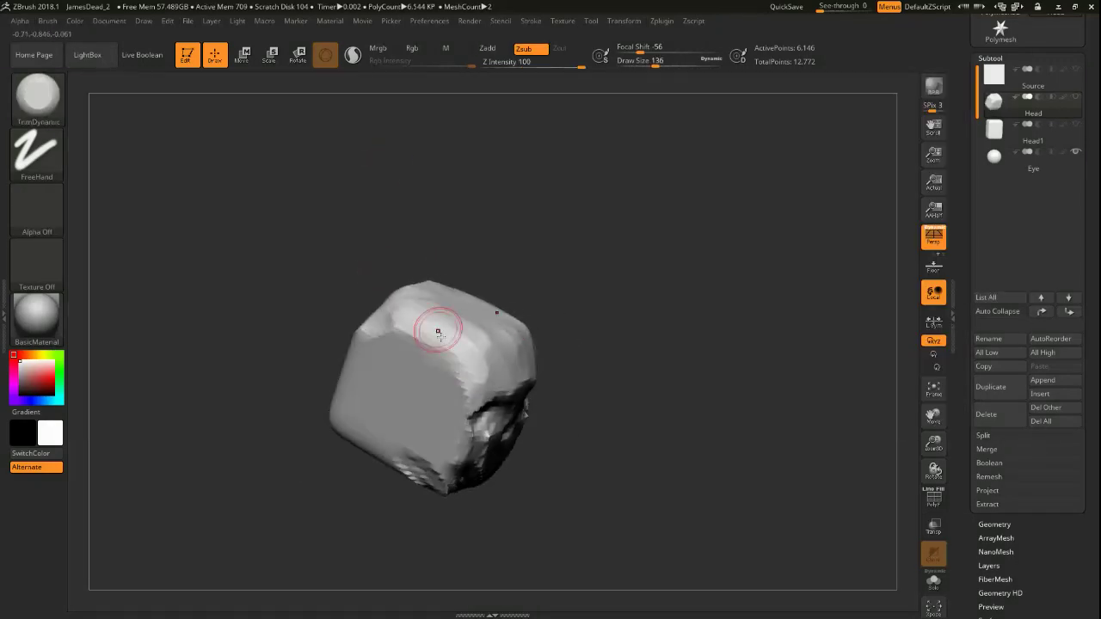
{"action": "left_click_drag", "start_coordinate": [438, 331], "coordinate": [404, 439]}
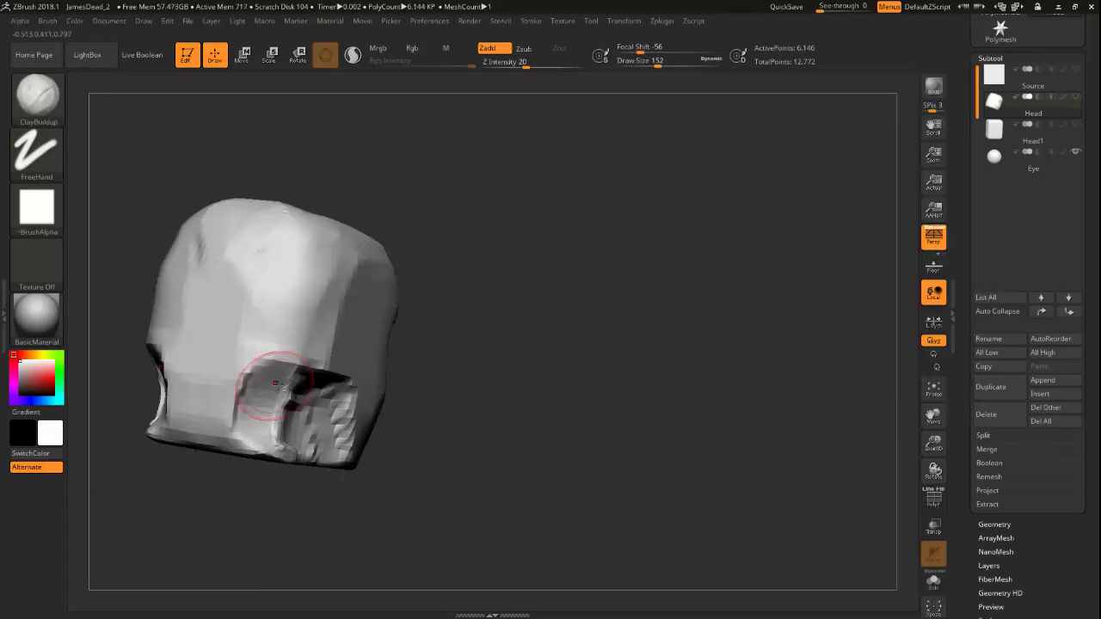
{"action": "left_click_drag", "start_coordinate": [258, 381], "coordinate": [230, 441]}
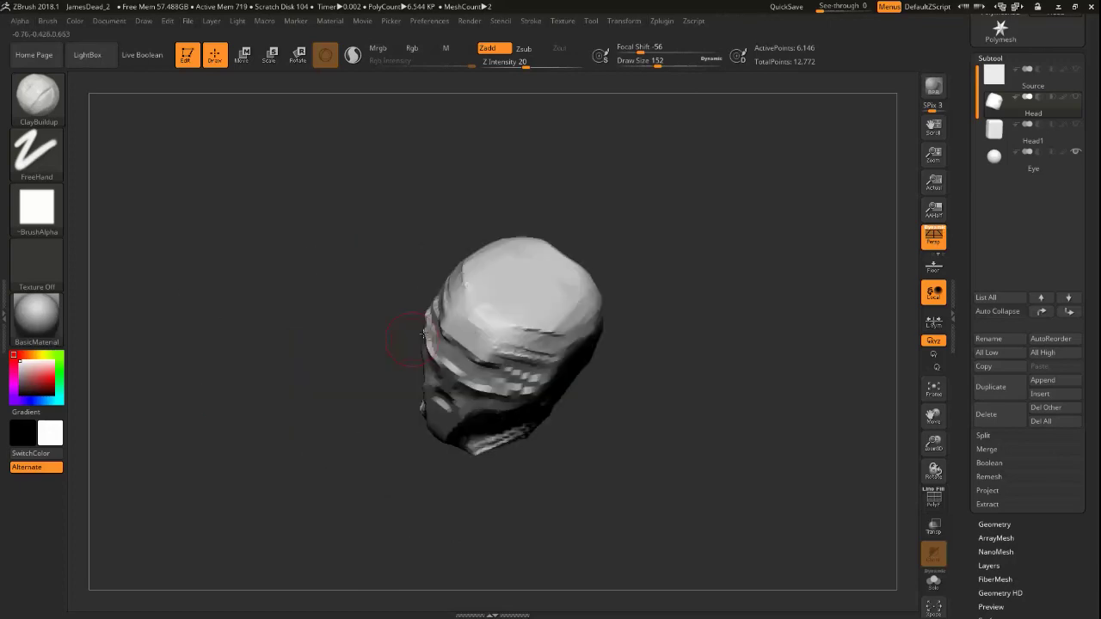
{"action": "left_click_drag", "start_coordinate": [306, 439], "coordinate": [284, 361]}
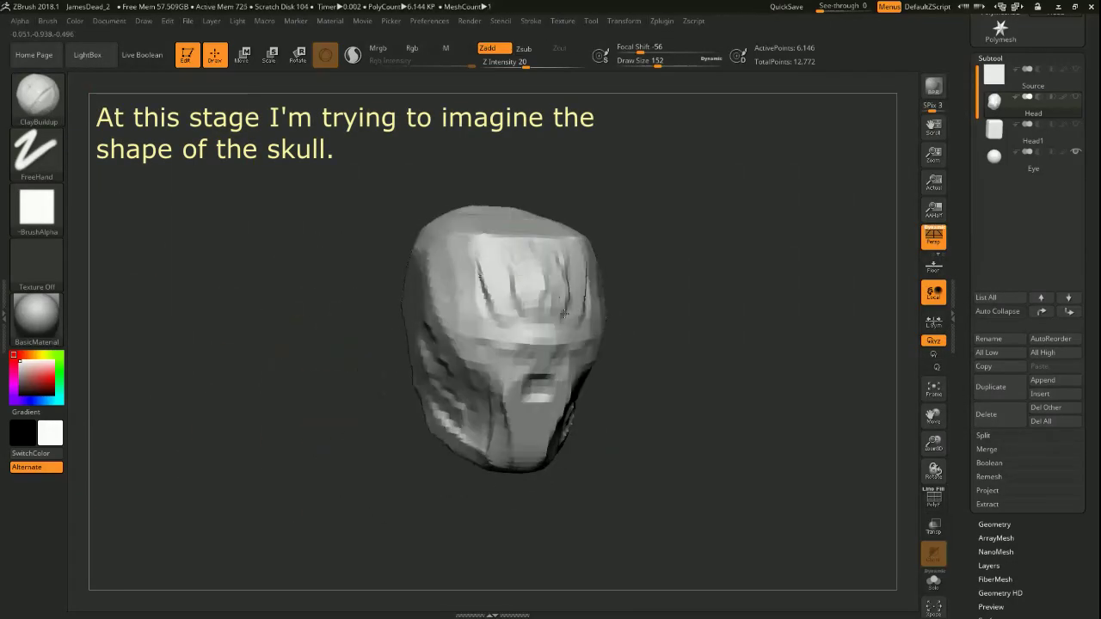
{"action": "left_click_drag", "start_coordinate": [499, 359], "coordinate": [405, 452]}
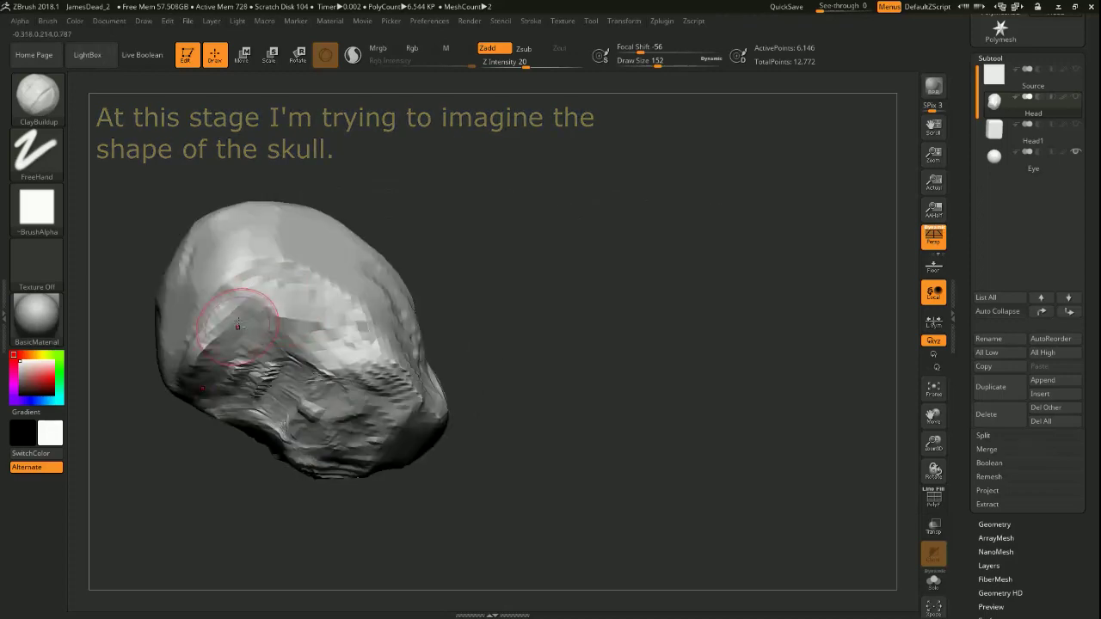
{"action": "mouse_move", "coordinate": [378, 258]}
{"action": "left_mouse_down"}
{"action": "mouse_move", "coordinate": [385, 320]}
{"action": "mouse_move", "coordinate": [351, 305]}
{"action": "mouse_move", "coordinate": [277, 519]}
{"action": "left_mouse_up"}
- Switch to the transform gizmo to place the neck cube beneath the head
{"action": "key", "text": "b"}
{"action": "key", "text": "w"}
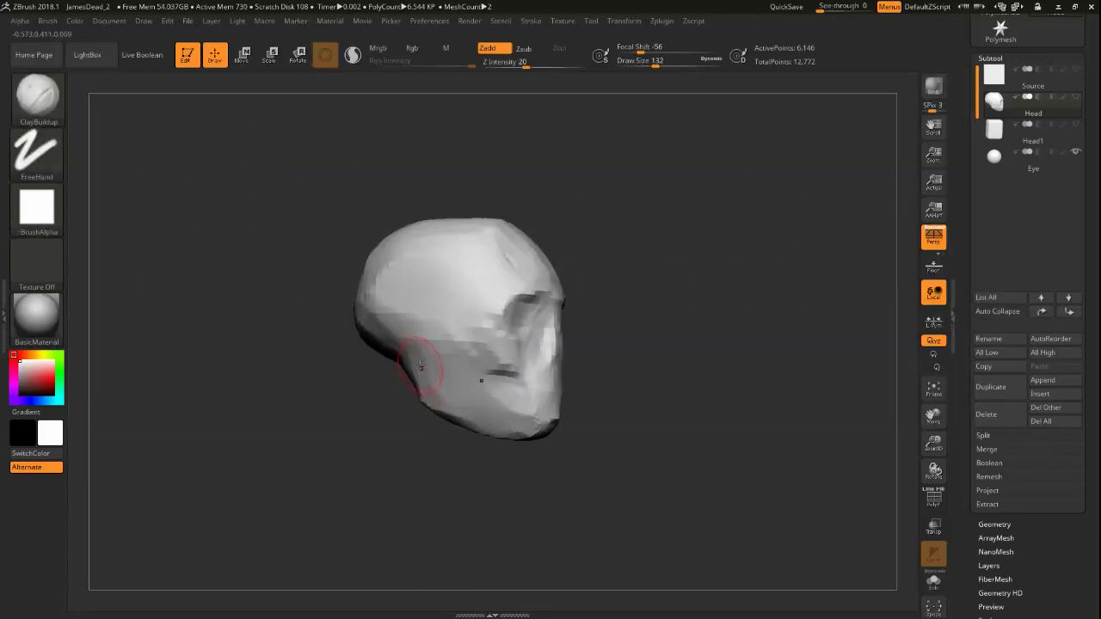
{"action": "left_click_drag", "start_coordinate": [430, 479], "coordinate": [382, 531]}
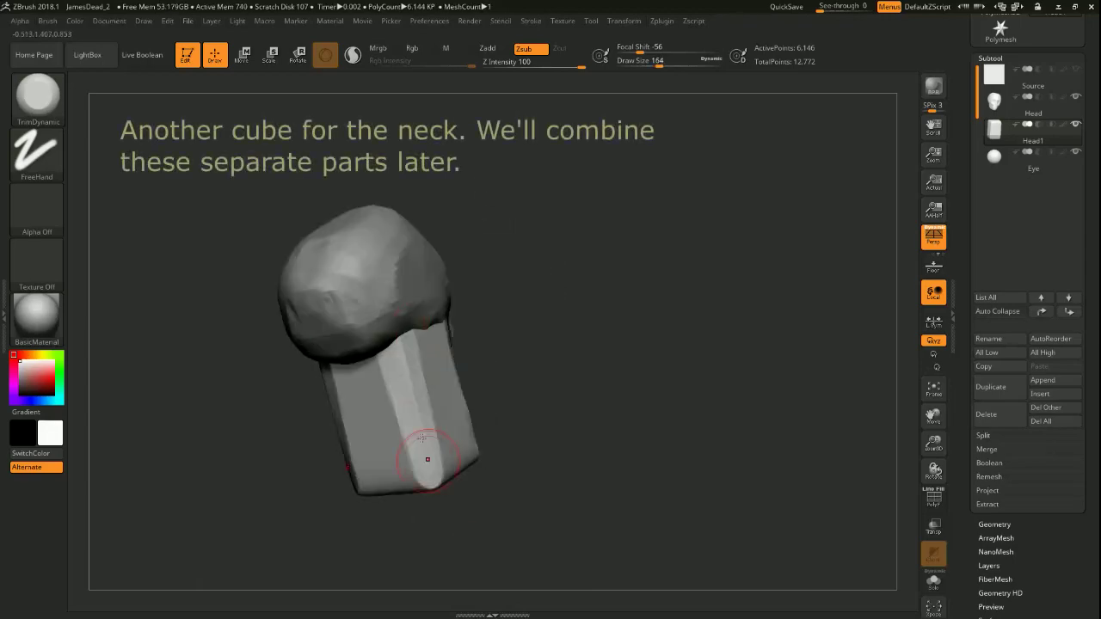
- Taper the neck cube with the Move brush and position a box subtool as the nose
{"action": "left_click_drag", "start_coordinate": [496, 465], "coordinate": [253, 296]}
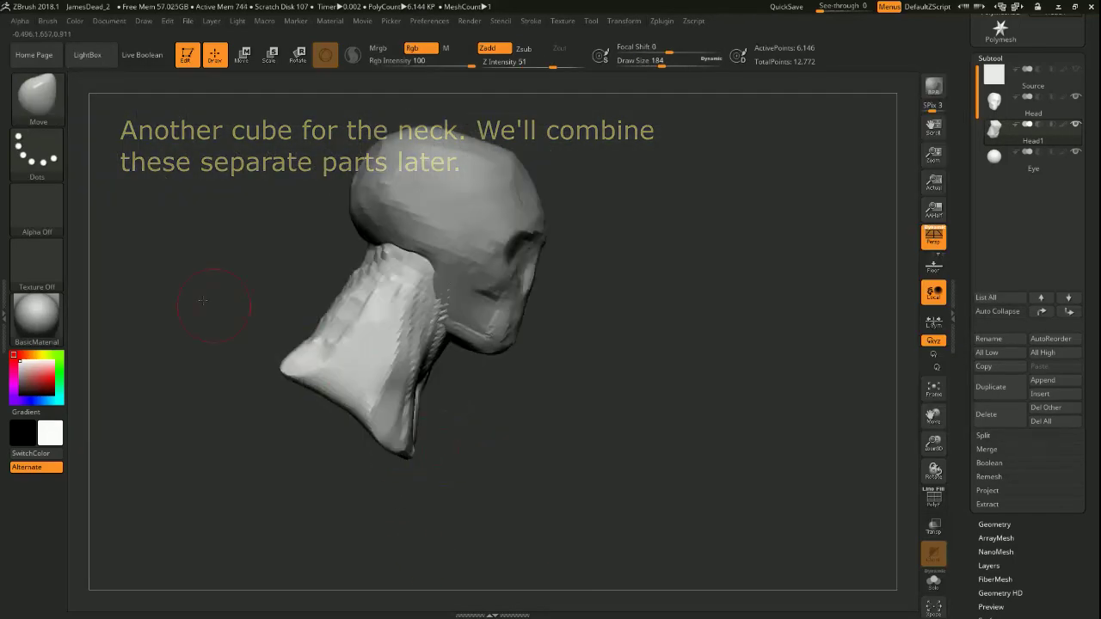
{"action": "left_click_drag", "start_coordinate": [609, 321], "coordinate": [152, 233]}
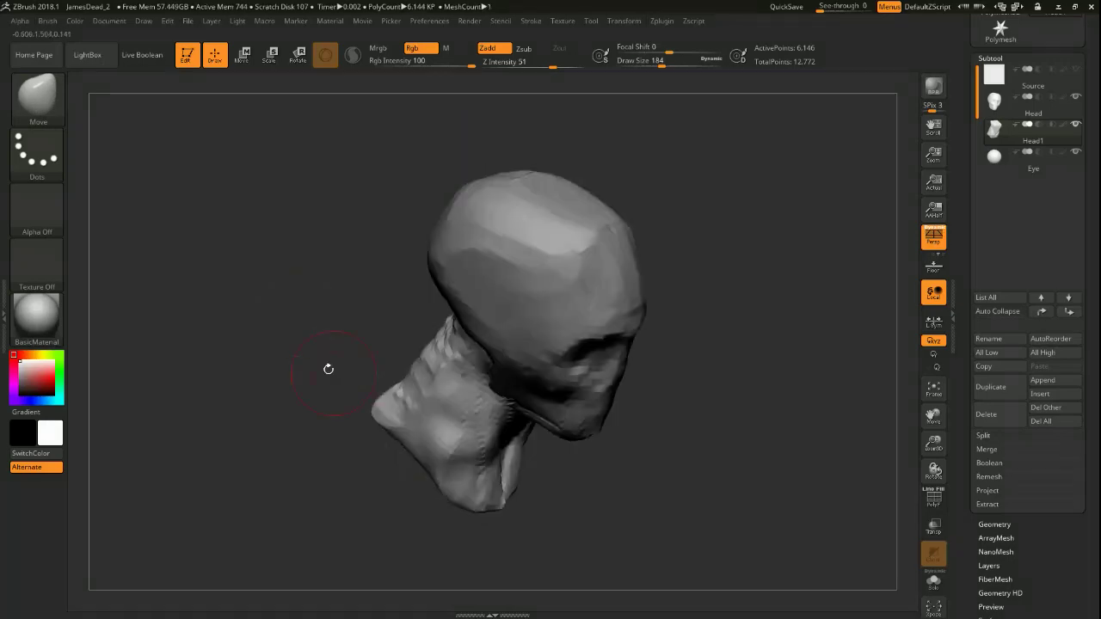
{"action": "mouse_move", "coordinate": [327, 368]}
{"action": "left_mouse_down"}
{"action": "mouse_move", "coordinate": [405, 356]}
{"action": "mouse_move", "coordinate": [229, 422]}
{"action": "mouse_move", "coordinate": [366, 448]}
{"action": "left_mouse_up"}
{"action": "mouse_move", "coordinate": [460, 357]}
{"action": "left_mouse_down"}
{"action": "mouse_move", "coordinate": [288, 369]}
{"action": "mouse_move", "coordinate": [352, 401]}
{"action": "mouse_move", "coordinate": [192, 356]}
{"action": "mouse_move", "coordinate": [313, 439]}
{"action": "left_mouse_up"}
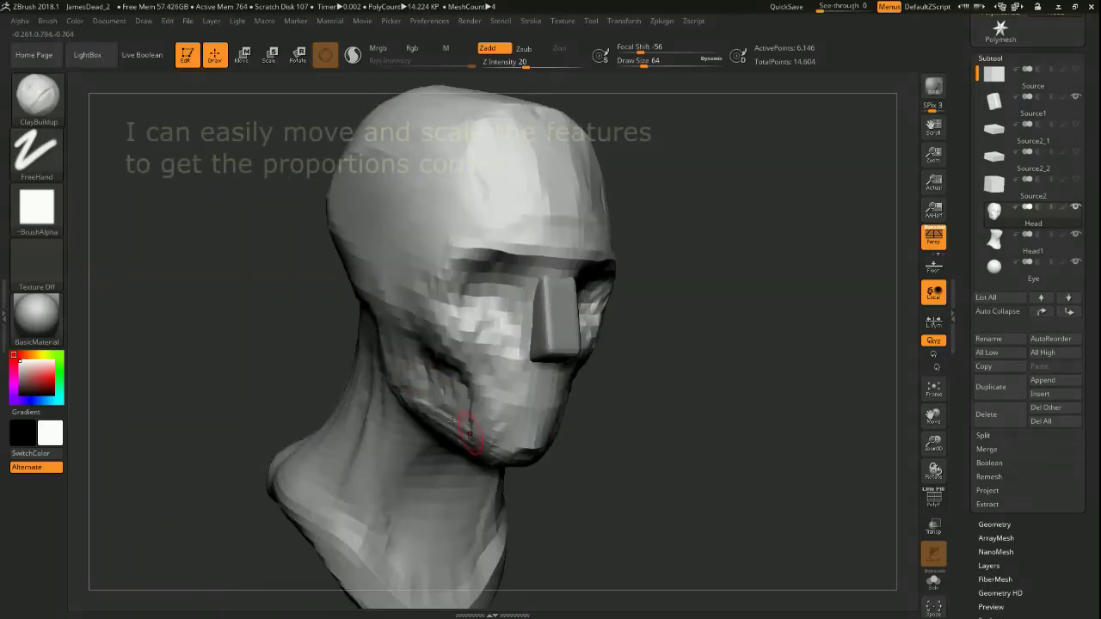
- Carve eye sockets into the subdivided head with ClayBuildup
{"action": "mouse_move", "coordinate": [470, 384]}
{"action": "left_mouse_down"}
{"action": "mouse_move", "coordinate": [248, 460]}
{"action": "mouse_move", "coordinate": [352, 361]}
{"action": "left_mouse_up"}
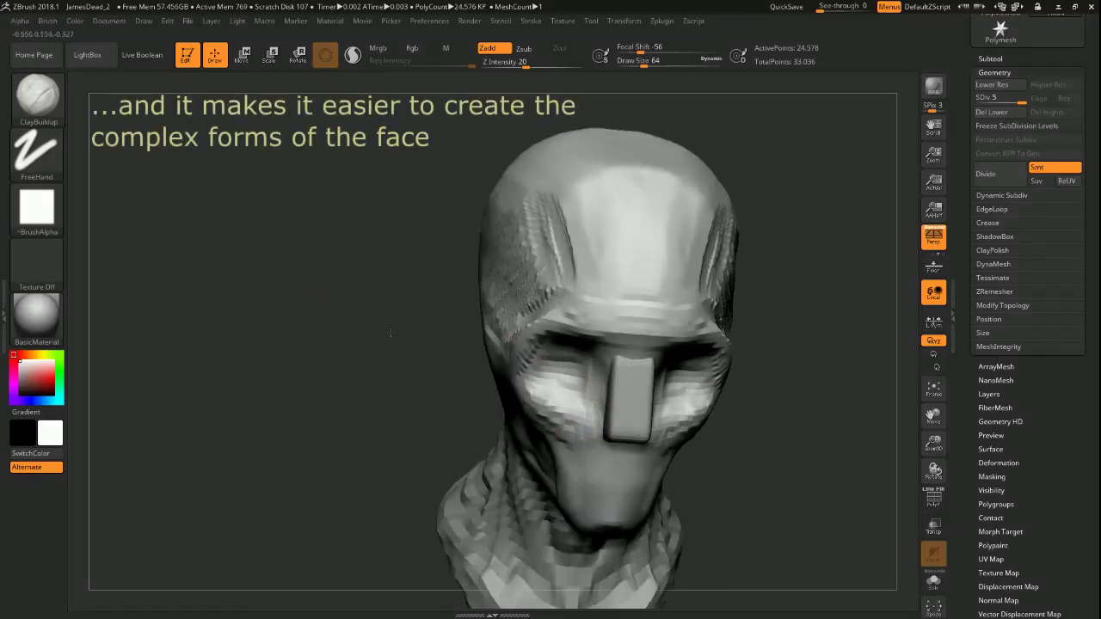
{"action": "left_click_drag", "start_coordinate": [540, 402], "coordinate": [341, 356]}
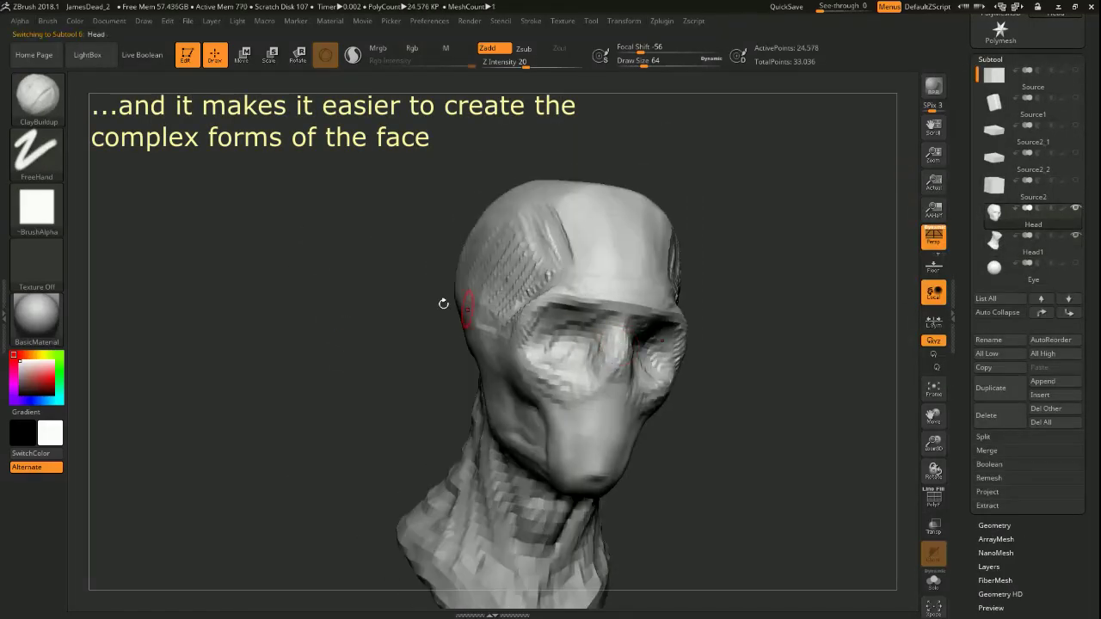
{"action": "left_click_drag", "start_coordinate": [443, 304], "coordinate": [553, 439]}
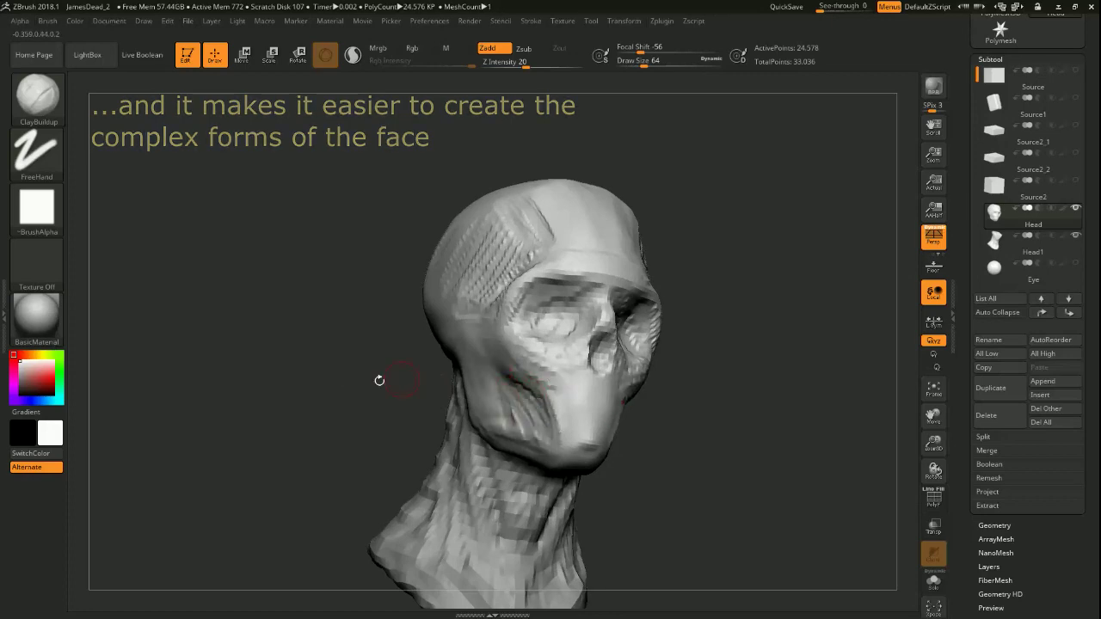
{"action": "left_click_drag", "start_coordinate": [380, 380], "coordinate": [438, 366]}
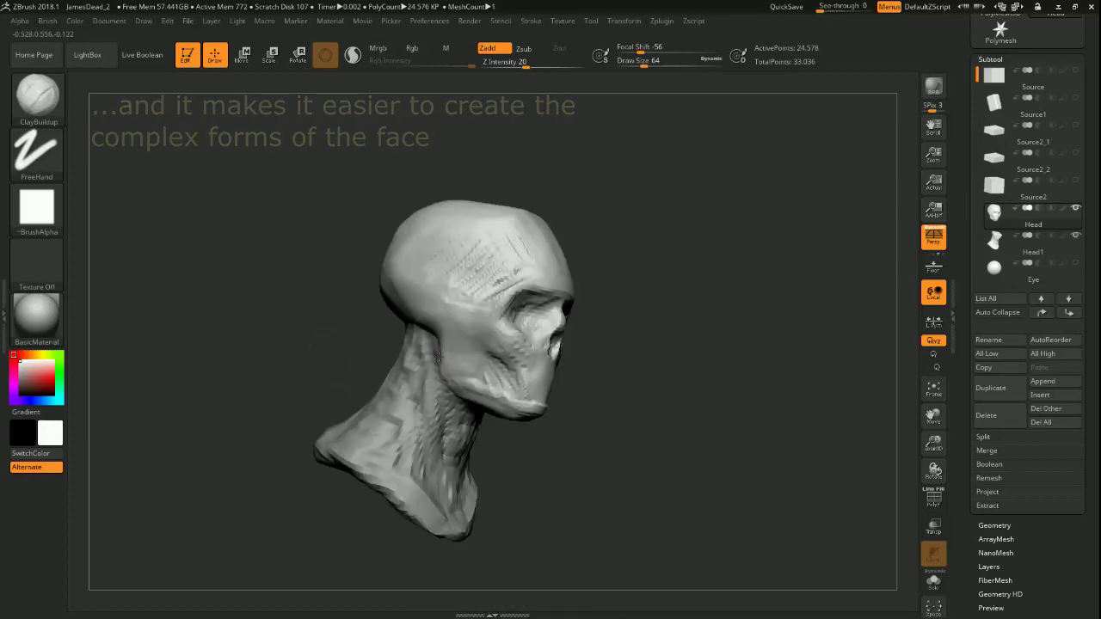
{"action": "left_click_drag", "start_coordinate": [352, 263], "coordinate": [263, 358]}
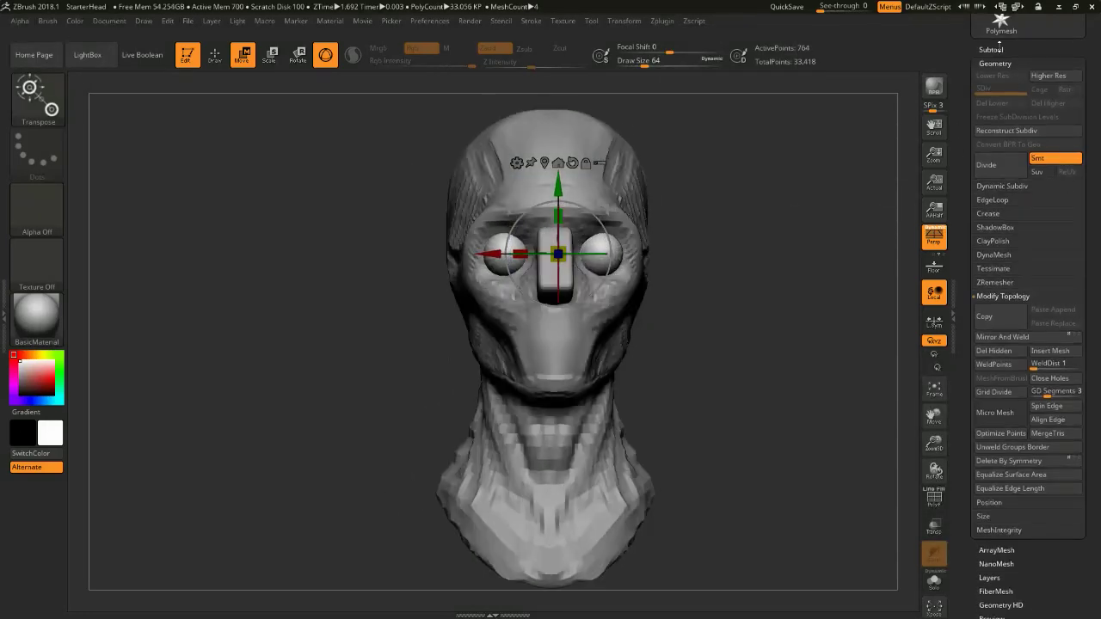
- Sculpt the Nose subtool into a rounded nose with nostrils
{"action": "left_click", "coordinate": [1033, 129]}
{"action": "mouse_move", "coordinate": [757, 258]}
{"action": "left_mouse_down"}
{"action": "mouse_move", "coordinate": [816, 232]}
{"action": "mouse_move", "coordinate": [808, 355]}
{"action": "left_mouse_up"}
{"action": "key", "text": "q"}
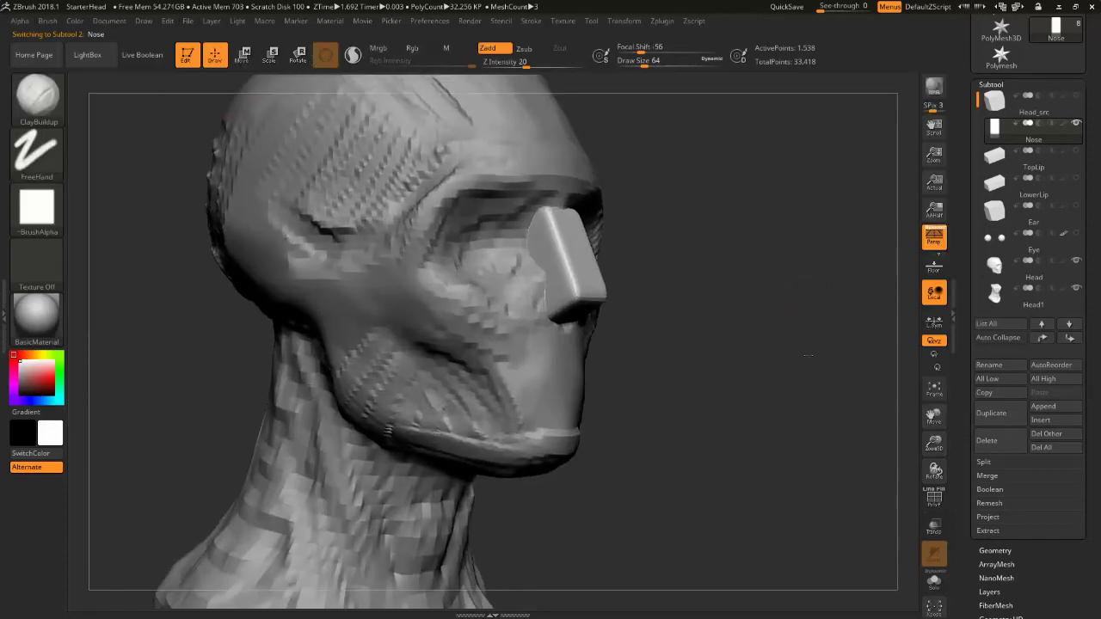
{"action": "left_click_drag", "start_coordinate": [761, 484], "coordinate": [556, 255]}
{"action": "mouse_move", "coordinate": [534, 208]}
{"action": "left_mouse_down"}
{"action": "mouse_move", "coordinate": [671, 433]}
{"action": "mouse_move", "coordinate": [545, 266]}
{"action": "mouse_move", "coordinate": [552, 255]}
{"action": "mouse_move", "coordinate": [656, 430]}
{"action": "mouse_move", "coordinate": [553, 307]}
{"action": "mouse_move", "coordinate": [247, 321]}
{"action": "mouse_move", "coordinate": [428, 327]}
{"action": "mouse_move", "coordinate": [339, 369]}
{"action": "mouse_move", "coordinate": [378, 362]}
{"action": "left_mouse_up"}
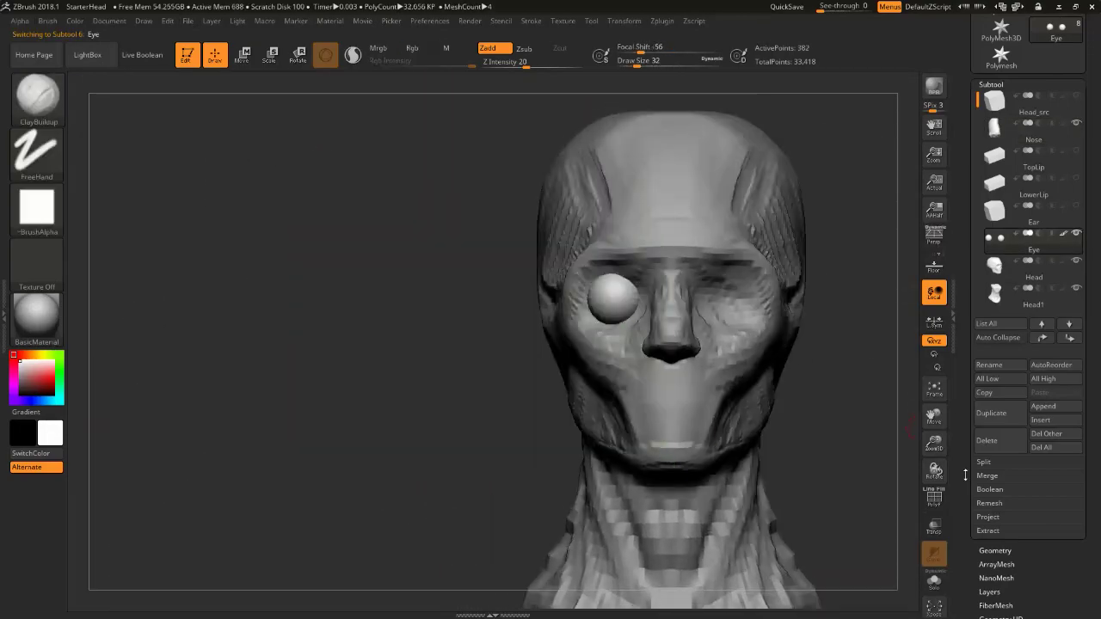
- Unwrap the eyeball with UV Master, divide it, and fill its texture with ToyPlastic
{"action": "left_click", "coordinate": [662, 21]}
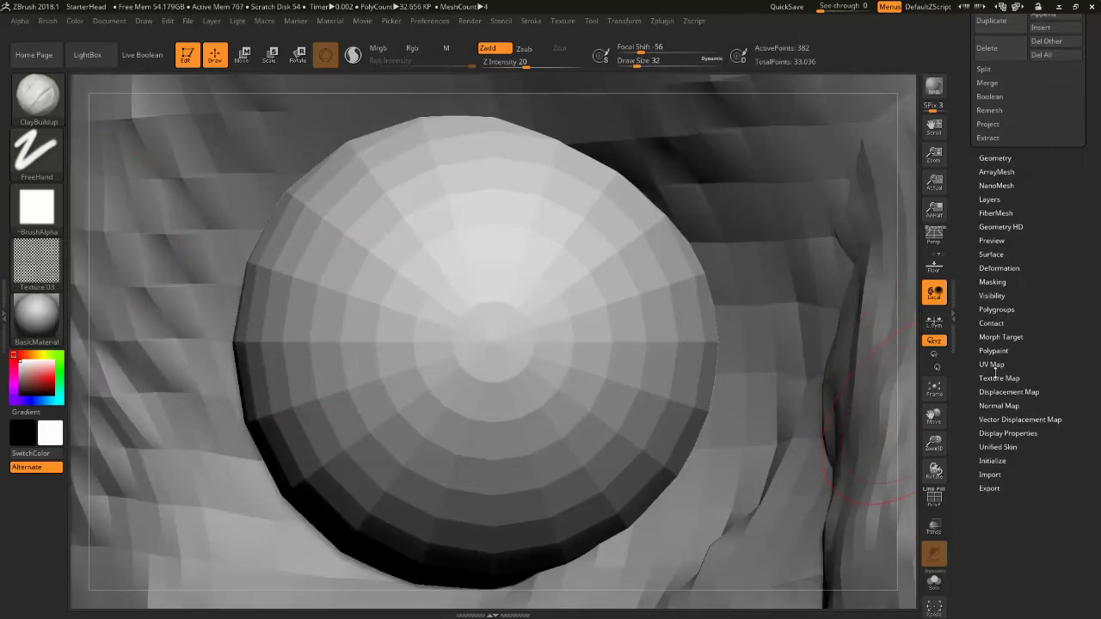
{"action": "left_click", "coordinate": [992, 365]}
{"action": "left_click", "coordinate": [989, 217]}
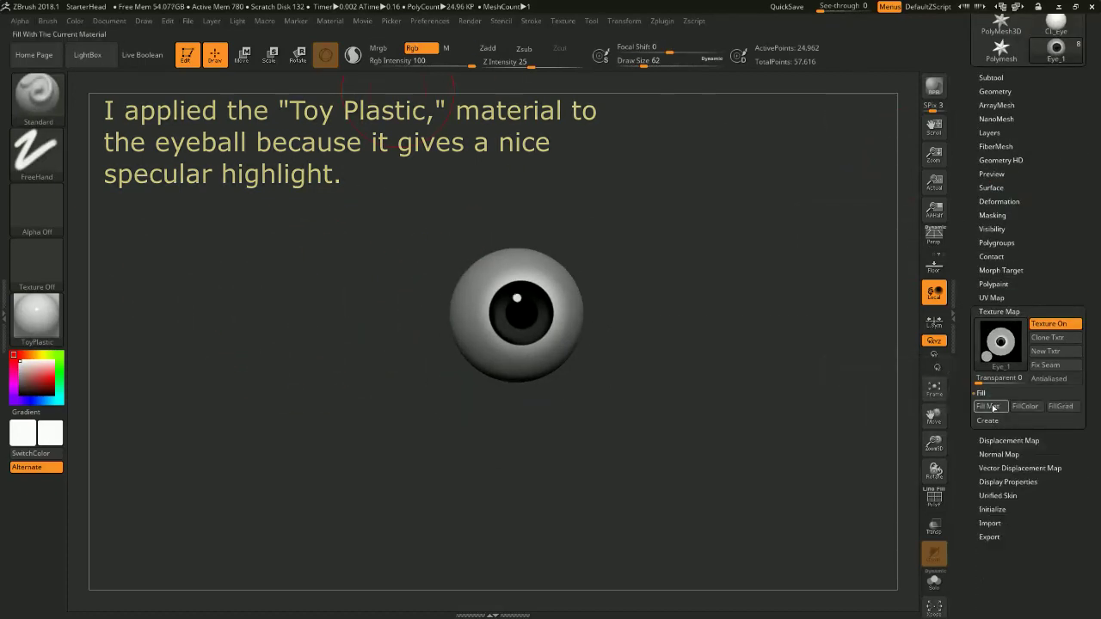
{"action": "left_click", "coordinate": [935, 392]}
{"action": "left_click", "coordinate": [934, 397]}
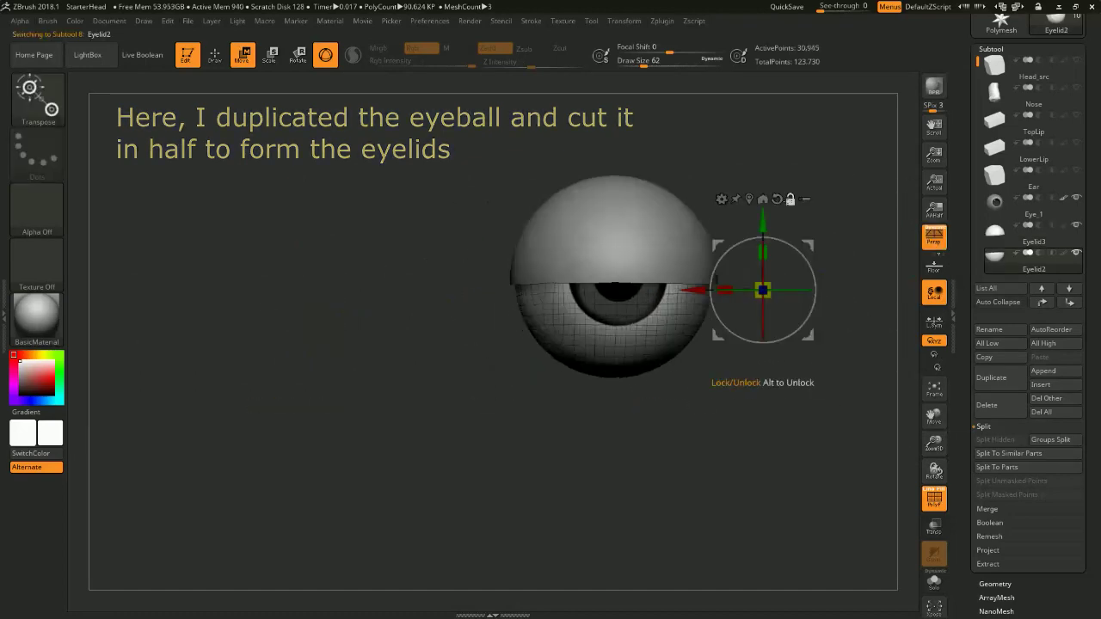
- Shape Eyelid3 and Eyelid2 into upper and lower lids with the Move brush
{"action": "key", "text": "b"}
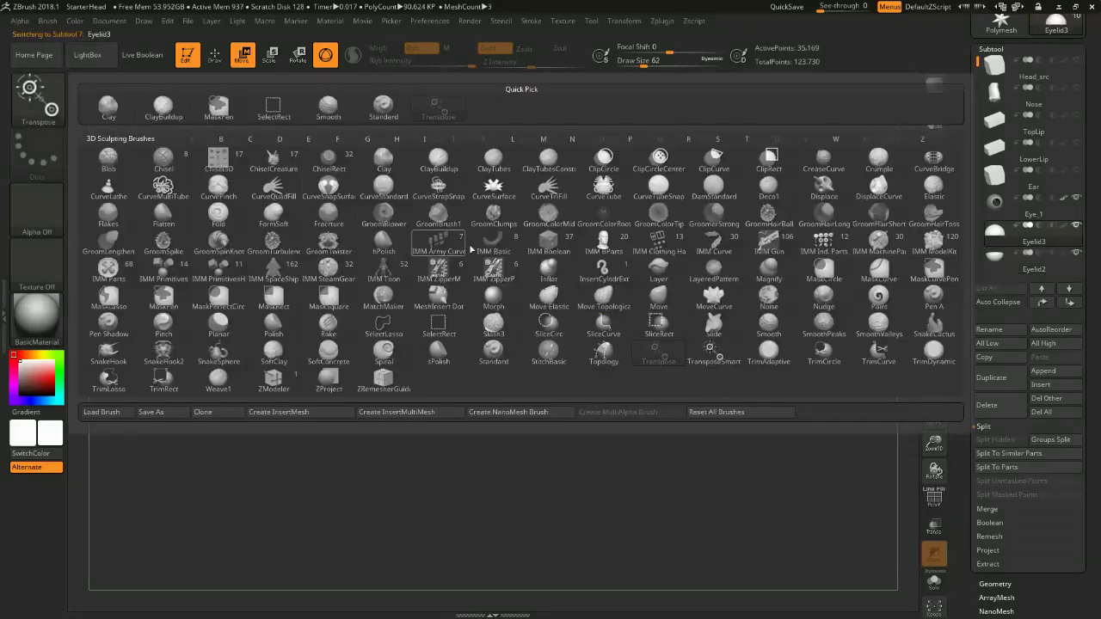
{"action": "key", "text": "m"}
{"action": "key", "text": "v"}
{"action": "left_click", "coordinate": [646, 293], "text": "alt"}
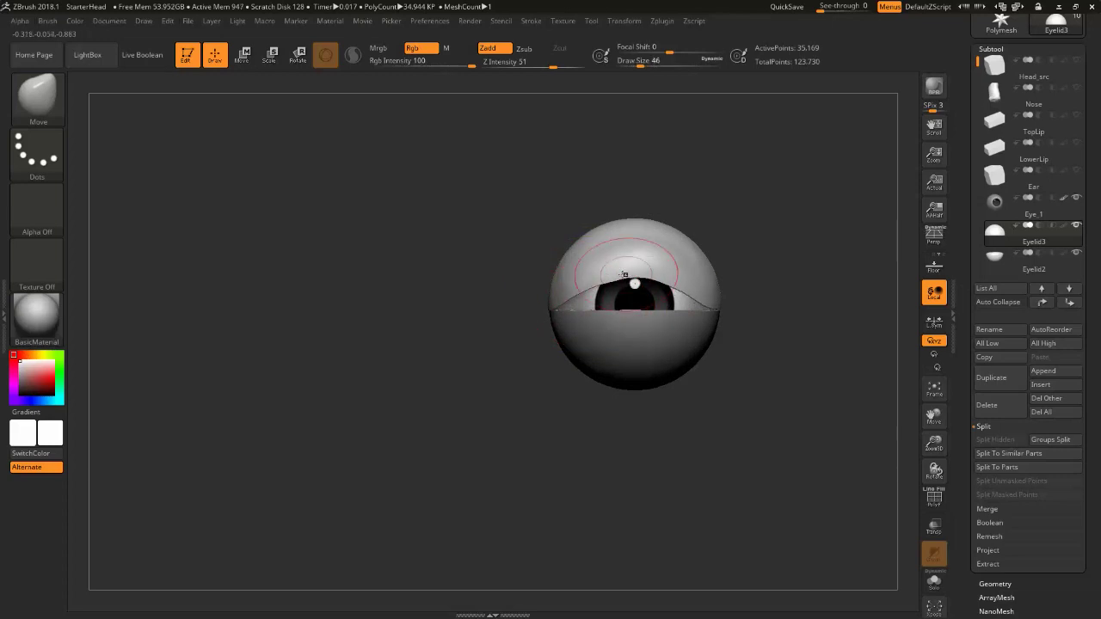
{"action": "left_click", "coordinate": [671, 324], "text": "alt"}
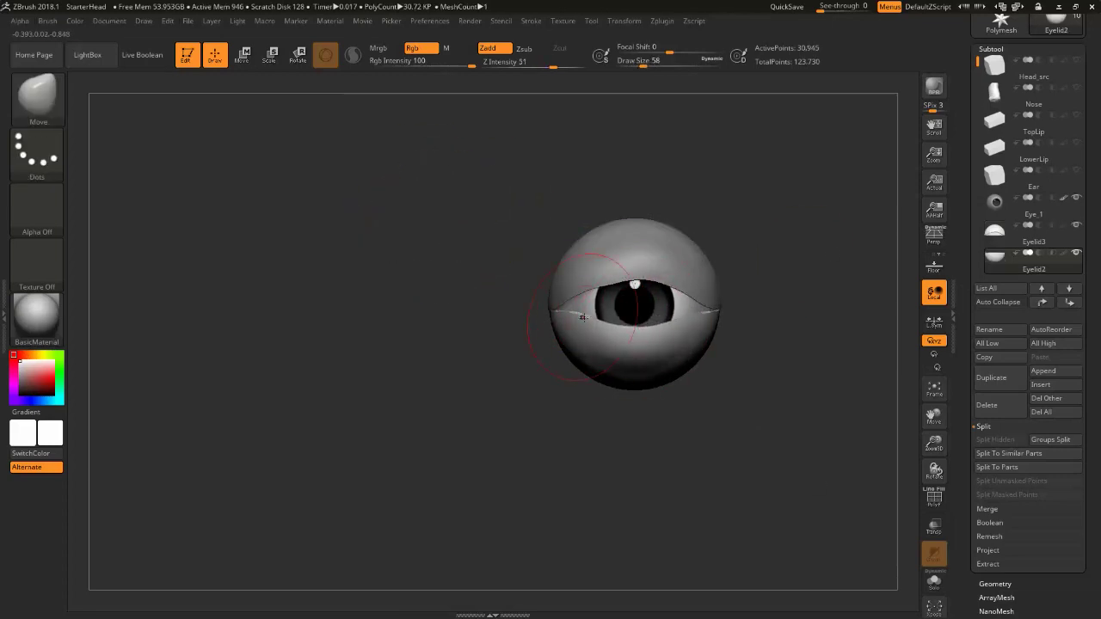
- Turn off Solo and fit the lidded eye into the head's socket
{"action": "left_click", "coordinate": [405, 244], "text": "alt"}
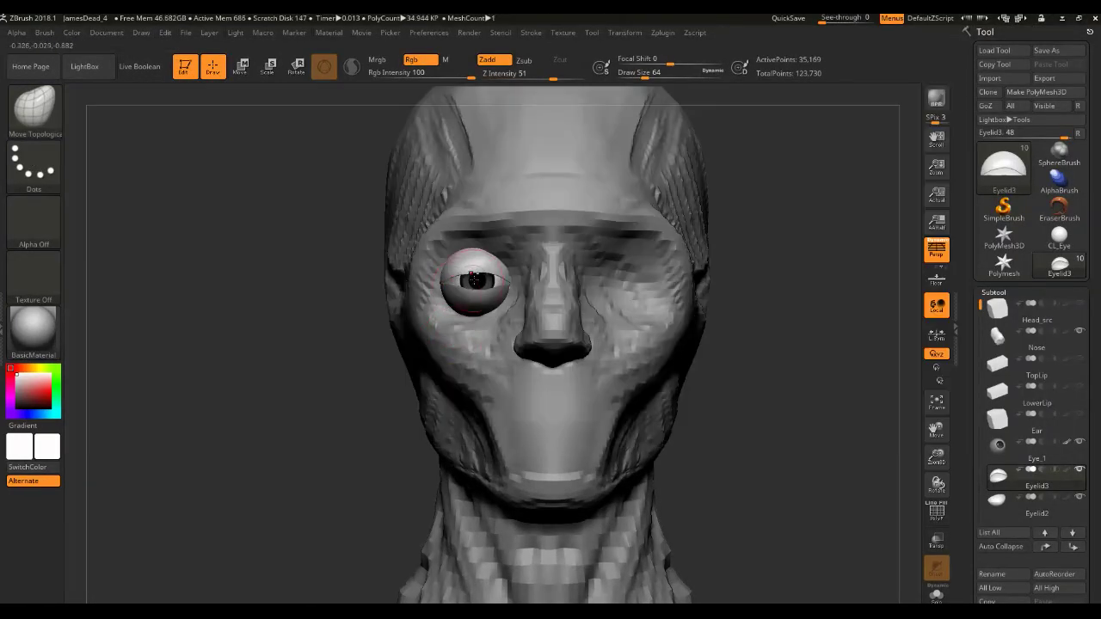
{"action": "left_click", "coordinate": [477, 294], "text": "alt"}
{"action": "left_click", "coordinate": [477, 284], "text": "alt"}
{"action": "left_click_drag", "start_coordinate": [477, 284], "coordinate": [304, 267]}
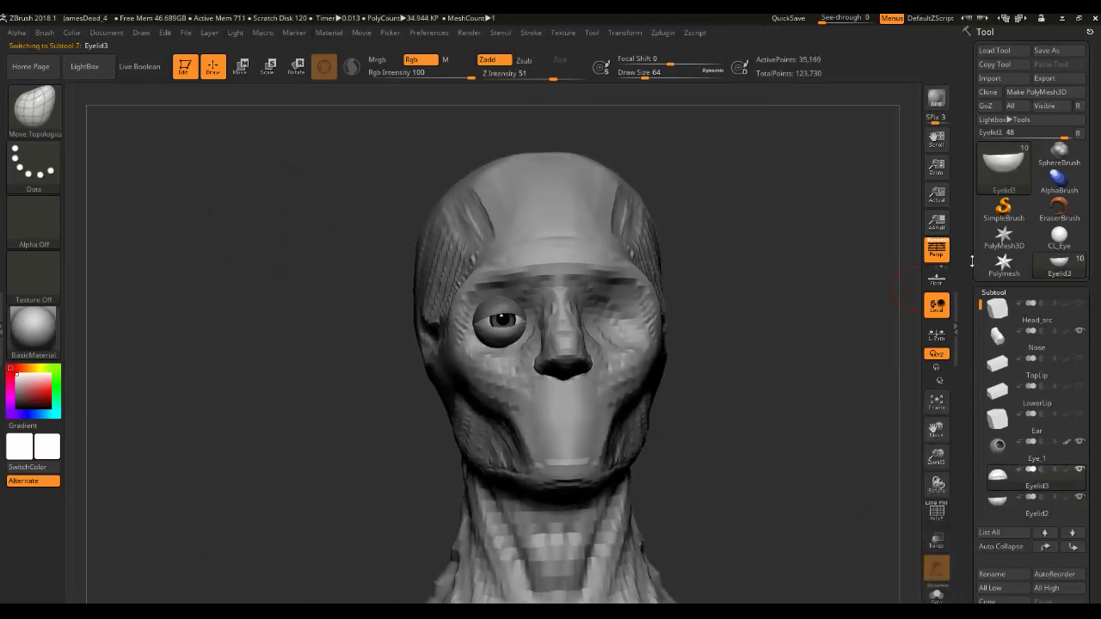
- Mask the eyelid and extract it as a shell with Thick 0.02
{"action": "scroll", "coordinate": [1031, 431], "scroll_direction": "down", "scroll_amount": 5}
{"action": "left_click_drag", "start_coordinate": [800, 258], "coordinate": [749, 251], "text": "shift"}
{"action": "key", "text": "space"}
{"action": "left_click", "coordinate": [989, 420]}
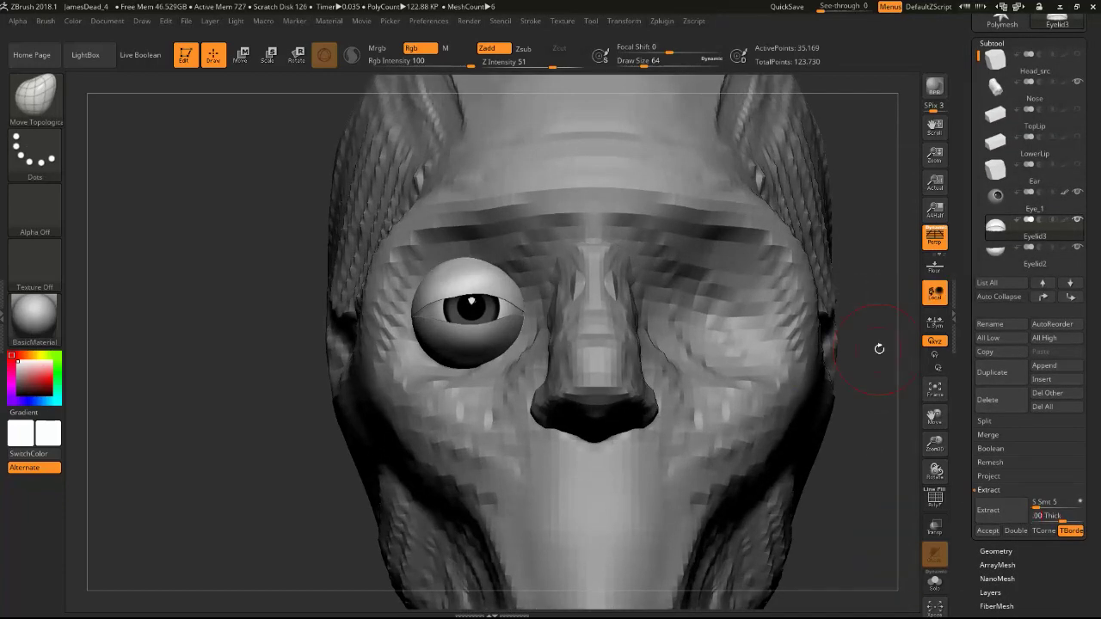
{"action": "key", "text": "ctrl"}
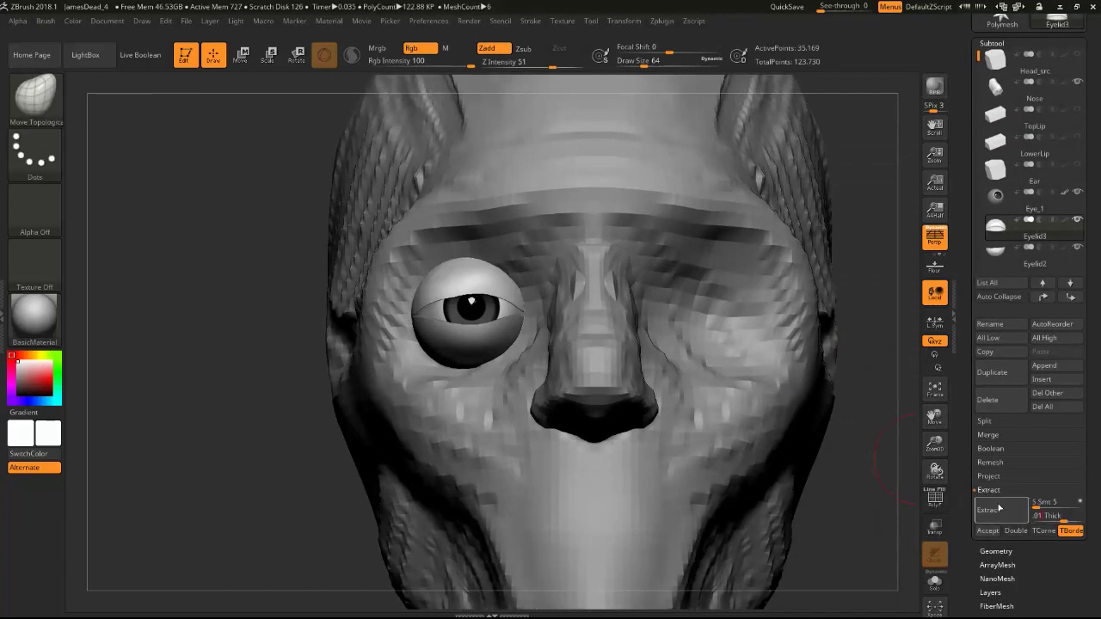
{"action": "left_click", "coordinate": [988, 531]}
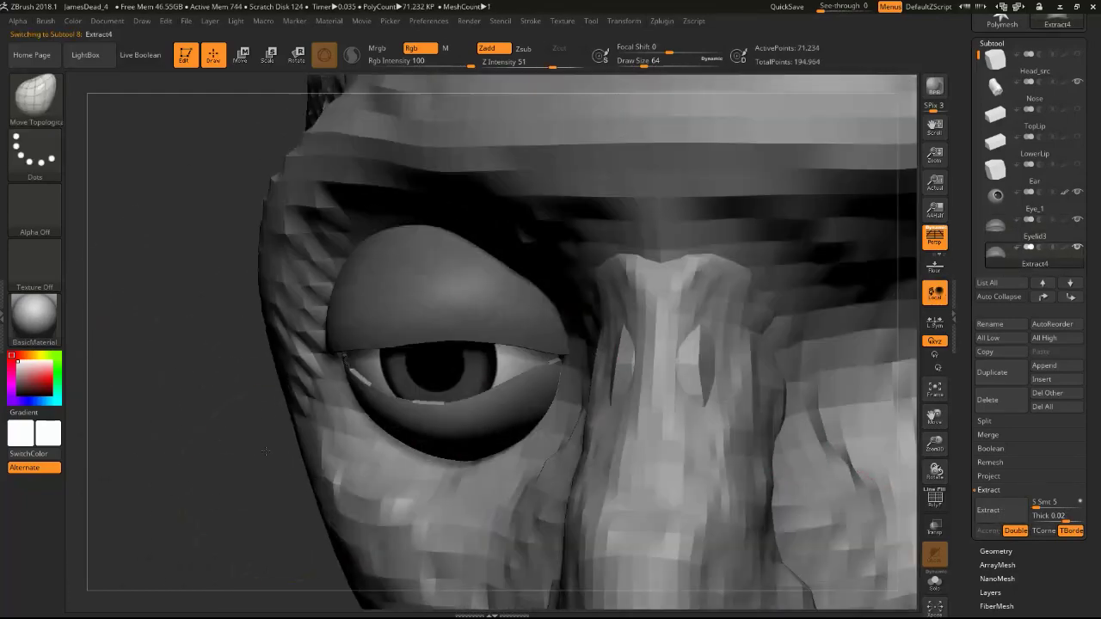
{"action": "left_click_drag", "start_coordinate": [265, 450], "coordinate": [753, 561], "text": "ctrl"}
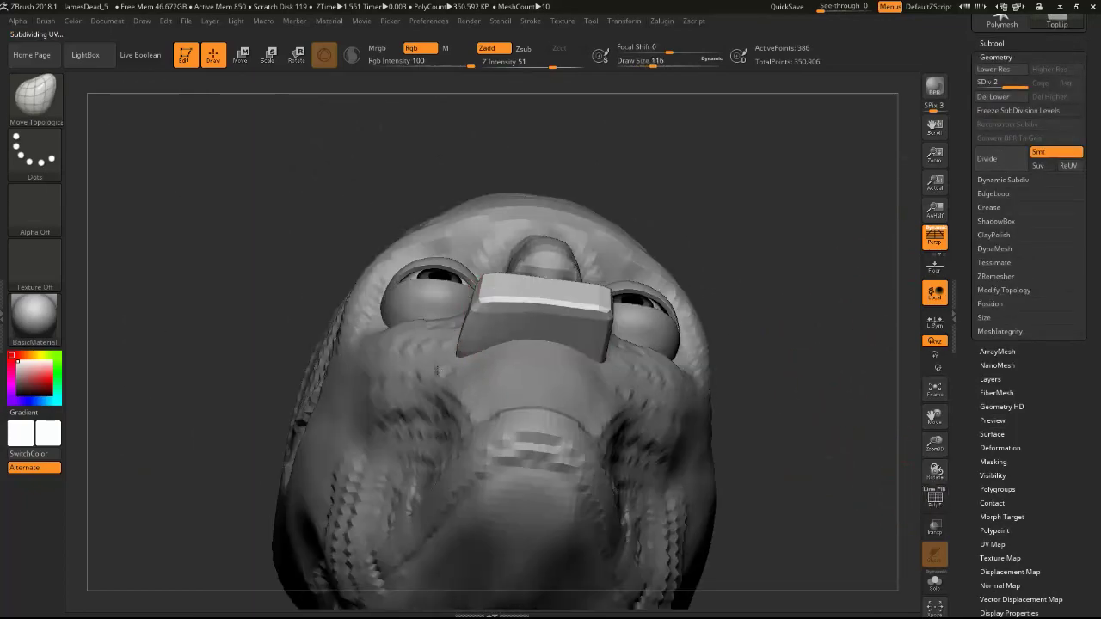
- Shape the TopLip into a curved upper lip with the ClayBuildup brush
{"action": "left_click_drag", "start_coordinate": [614, 196], "coordinate": [225, 294]}
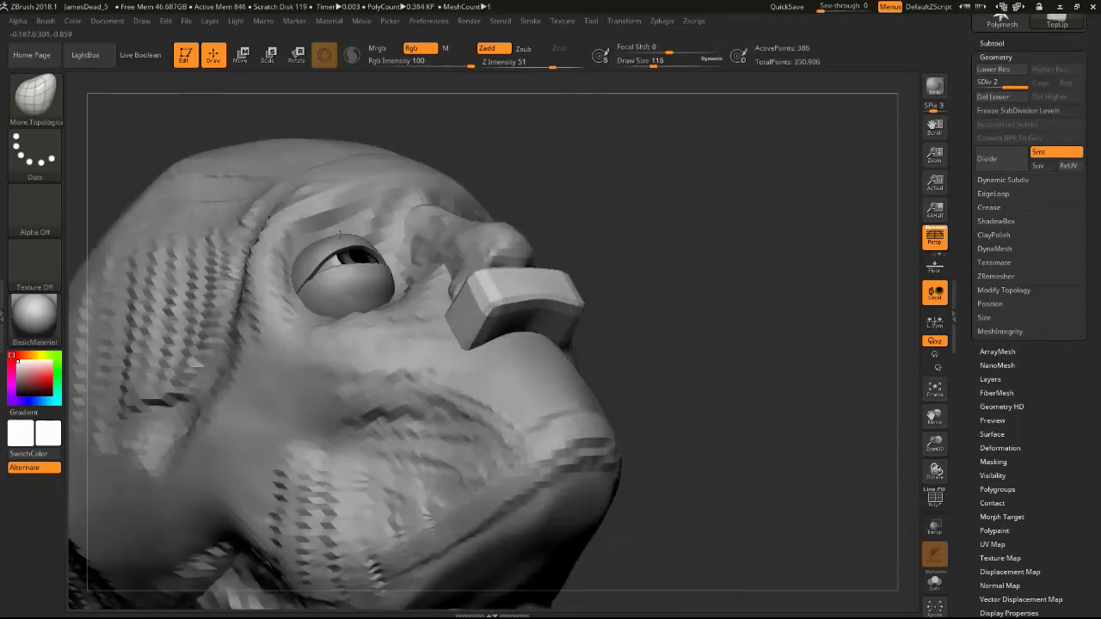
{"action": "key", "text": "b"}
{"action": "key", "text": "c"}
{"action": "key", "text": "b"}
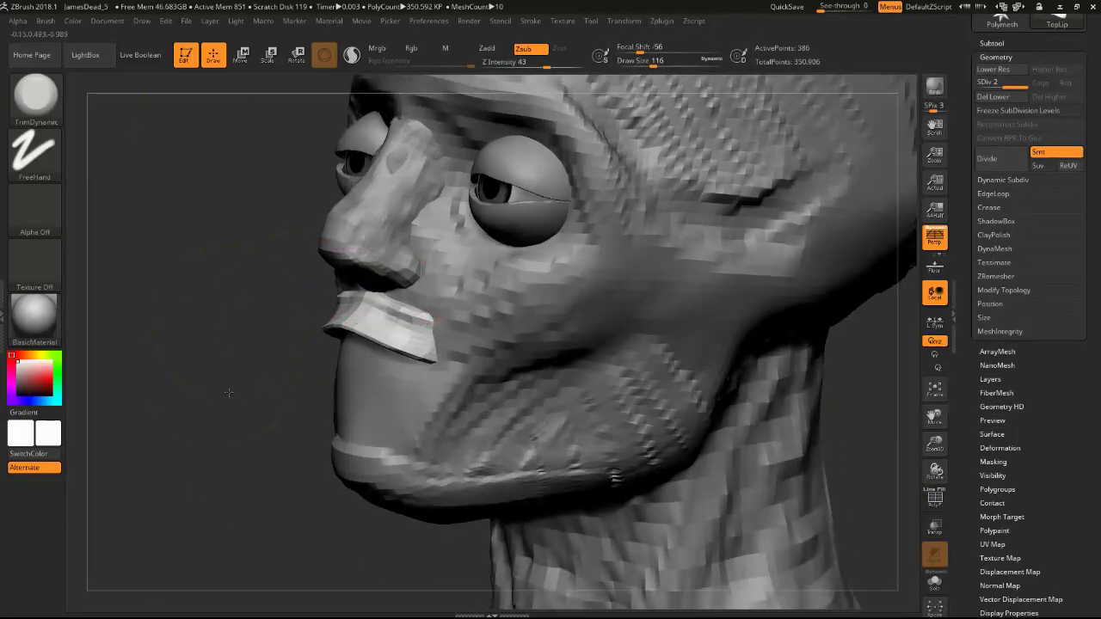
{"action": "mouse_move", "coordinate": [250, 376]}
{"action": "left_mouse_down"}
{"action": "mouse_move", "coordinate": [132, 275]}
{"action": "mouse_move", "coordinate": [334, 257]}
{"action": "left_mouse_up"}
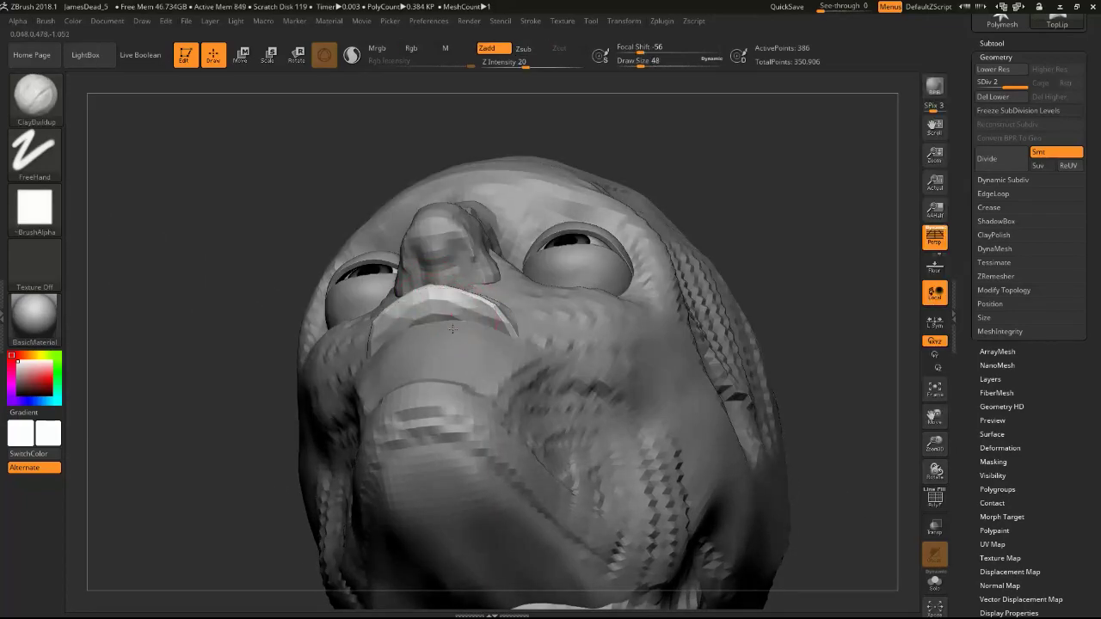
{"action": "left_click_drag", "start_coordinate": [456, 327], "coordinate": [207, 250]}
{"action": "left_click", "coordinate": [17, 21]}
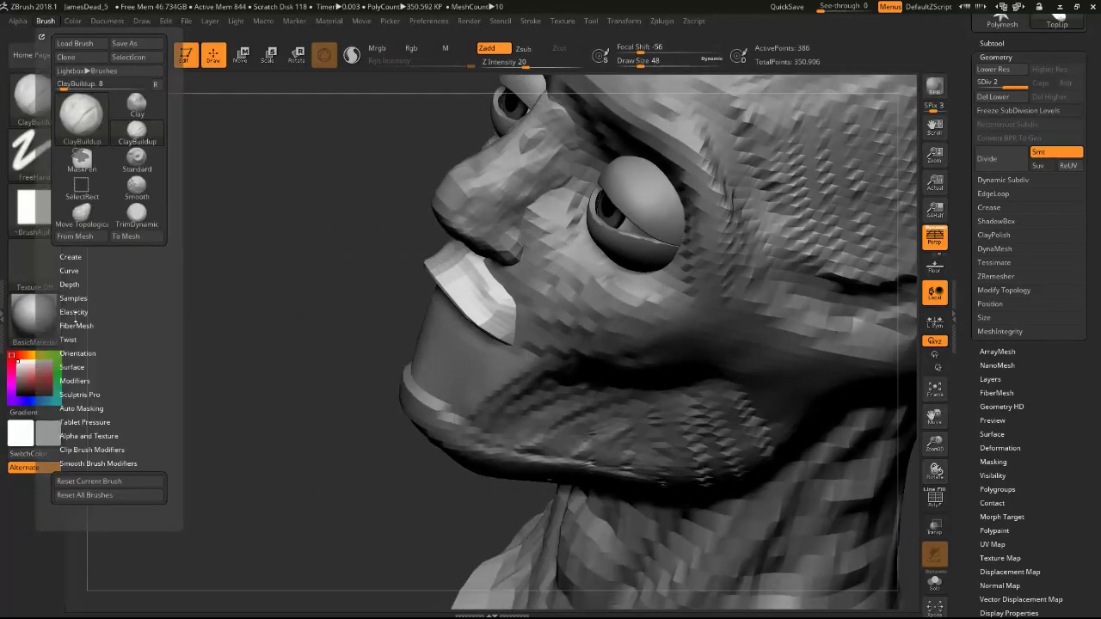
{"action": "mouse_move", "coordinate": [261, 379]}
{"action": "left_mouse_down"}
{"action": "mouse_move", "coordinate": [381, 312]}
{"action": "mouse_move", "coordinate": [167, 344]}
{"action": "mouse_move", "coordinate": [499, 301]}
{"action": "left_mouse_up"}
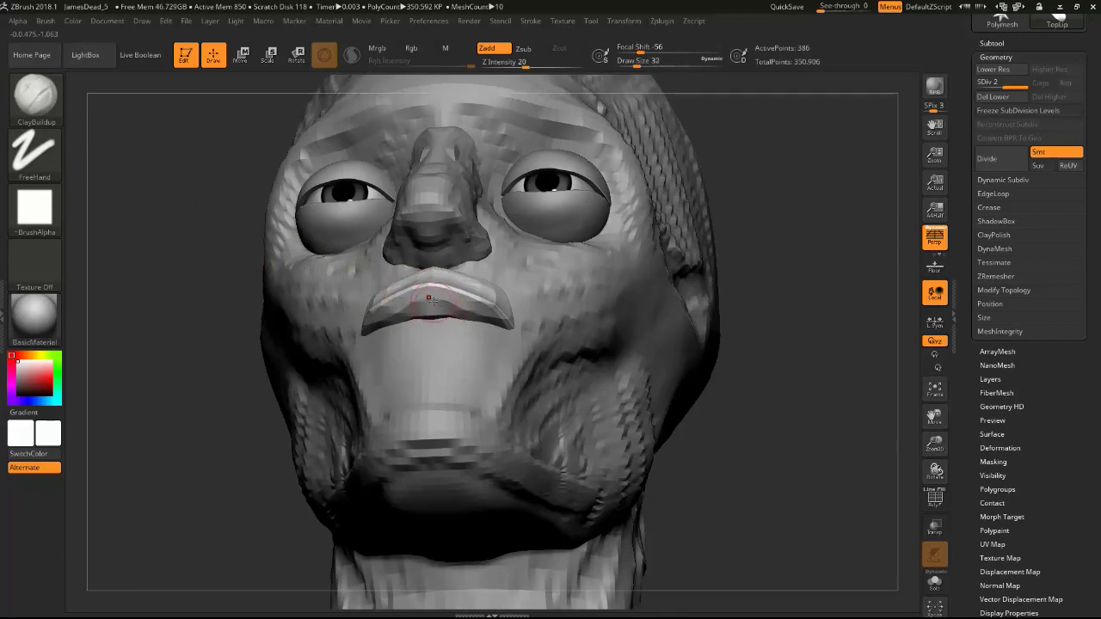
- Select LowerLip, divide it, and shape it with Move Topological and ClayBuildup
{"action": "left_click", "coordinate": [499, 300], "text": "alt"}
{"action": "left_click", "coordinate": [997, 551]}
{"action": "left_click", "coordinate": [996, 551]}
{"action": "key", "text": "b"}
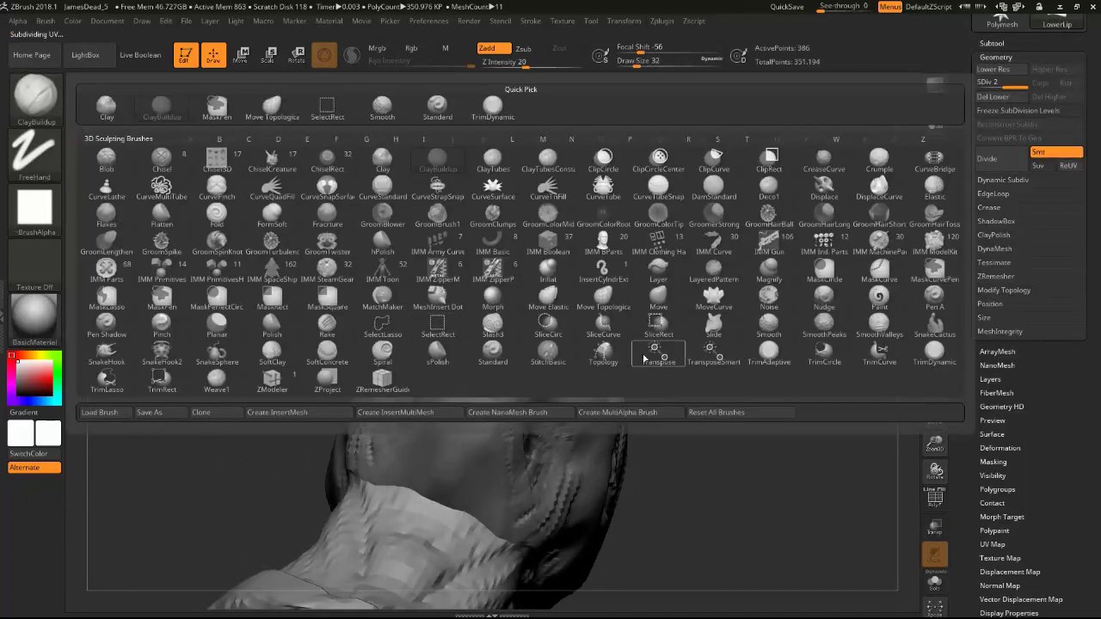
{"action": "key", "text": "m"}
{"action": "key", "text": "t"}
{"action": "left_click_drag", "start_coordinate": [689, 430], "coordinate": [516, 258]}
{"action": "left_click", "coordinate": [623, 20]}
{"action": "mouse_move", "coordinate": [462, 321]}
{"action": "left_mouse_down"}
{"action": "mouse_move", "coordinate": [398, 326]}
{"action": "mouse_move", "coordinate": [295, 290]}
{"action": "mouse_move", "coordinate": [327, 278]}
{"action": "left_mouse_up"}
{"action": "key", "text": "b"}
{"action": "key", "text": "c"}
{"action": "key", "text": "b"}
{"action": "left_click", "coordinate": [992, 42]}
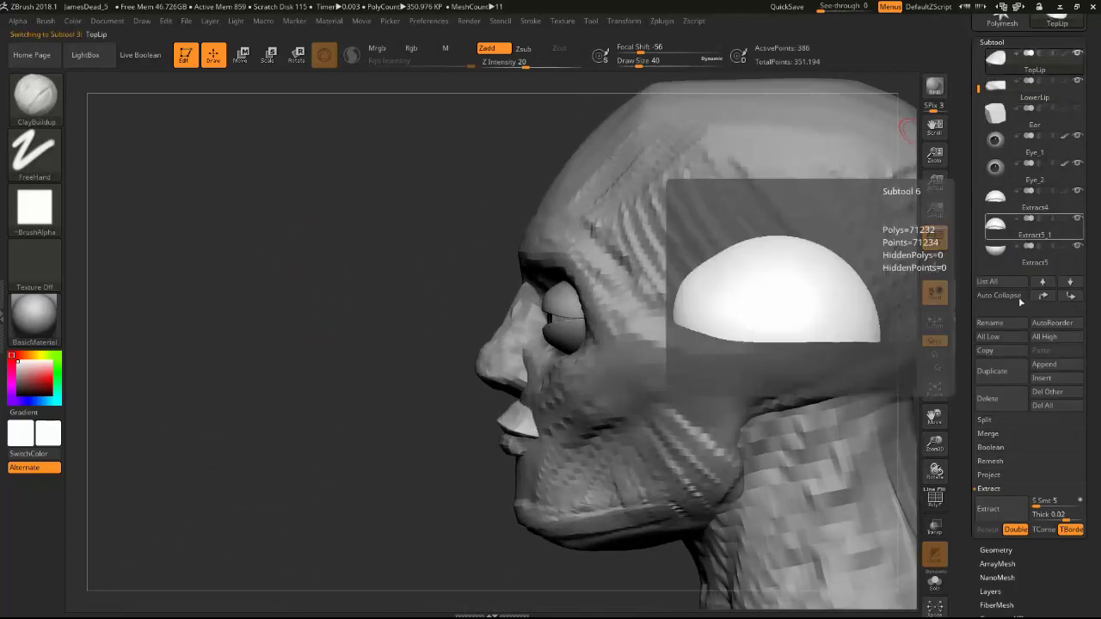
- Merge LowerLip down into TopLip and inspect the Extract4 eyelid with PolyFrame
{"action": "left_click", "coordinate": [1002, 428]}
{"action": "key", "text": "Return"}
{"action": "key", "text": "w"}
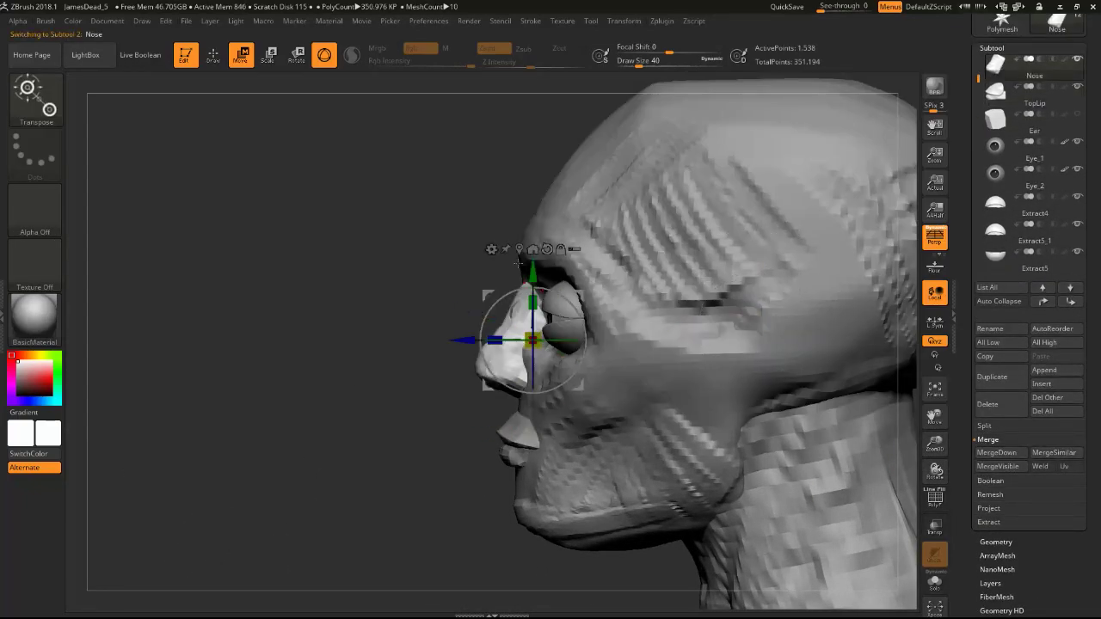
{"action": "left_click_drag", "start_coordinate": [449, 363], "coordinate": [327, 344]}
{"action": "left_click", "coordinate": [996, 203]}
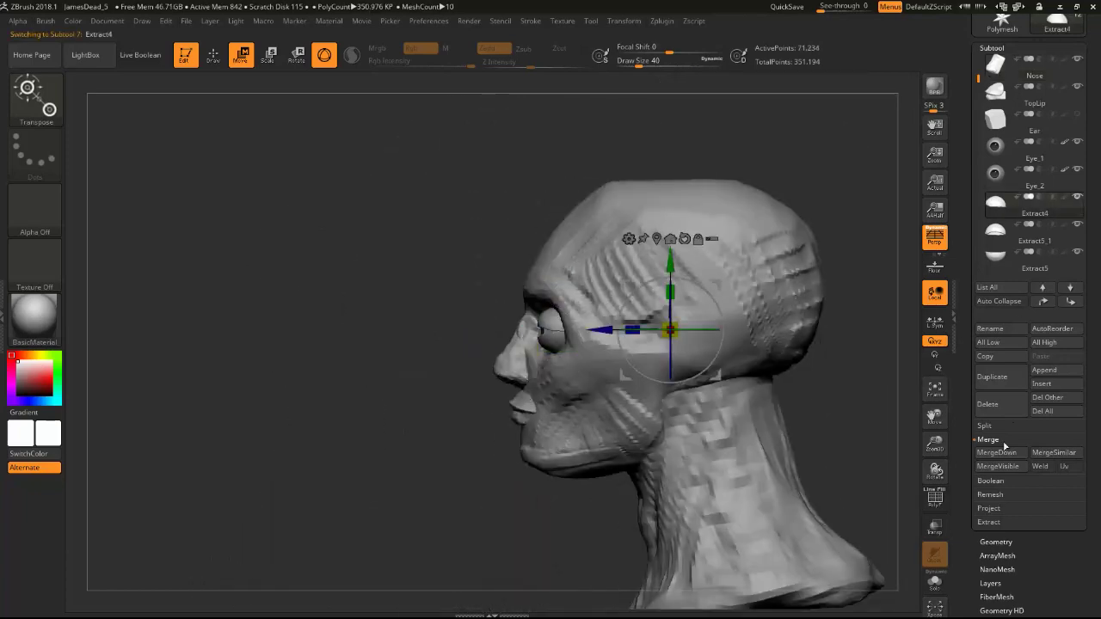
{"action": "left_click", "coordinate": [936, 498]}
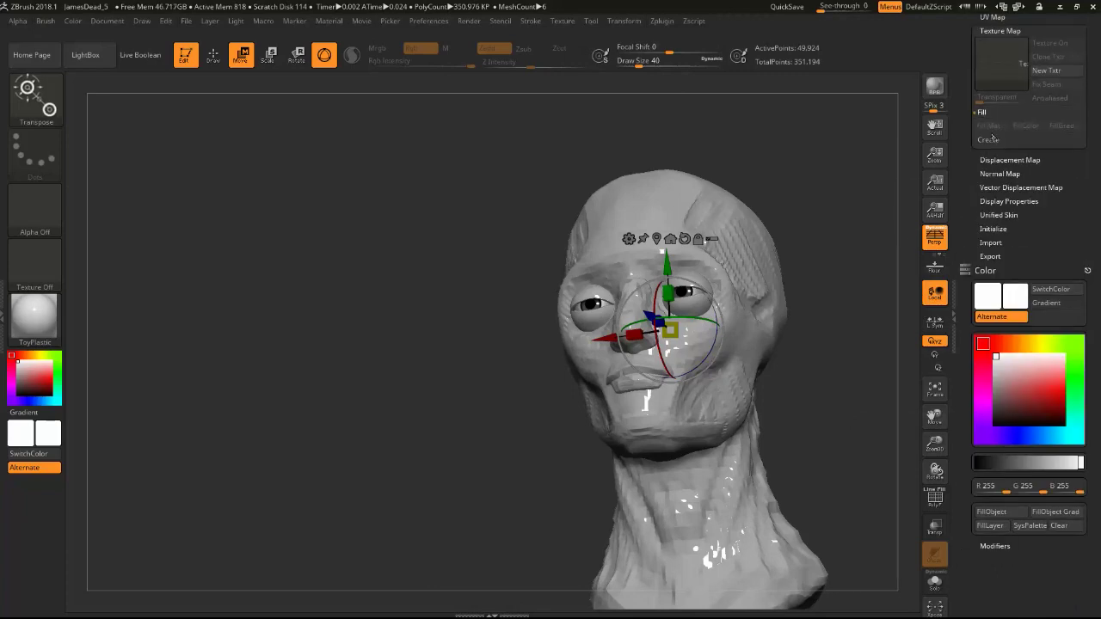
- Check the eye pieces in Solo, unhide all subtools, and select the Head subtool
{"action": "left_click", "coordinate": [992, 227]}
{"action": "mouse_move", "coordinate": [968, 449]}
{"action": "left_mouse_down", "text": "shift"}
{"action": "mouse_move", "coordinate": [440, 318]}
{"action": "mouse_move", "coordinate": [597, 319]}
{"action": "left_mouse_up", "text": "shift"}
{"action": "left_click", "coordinate": [597, 319], "text": "ctrl+shift"}
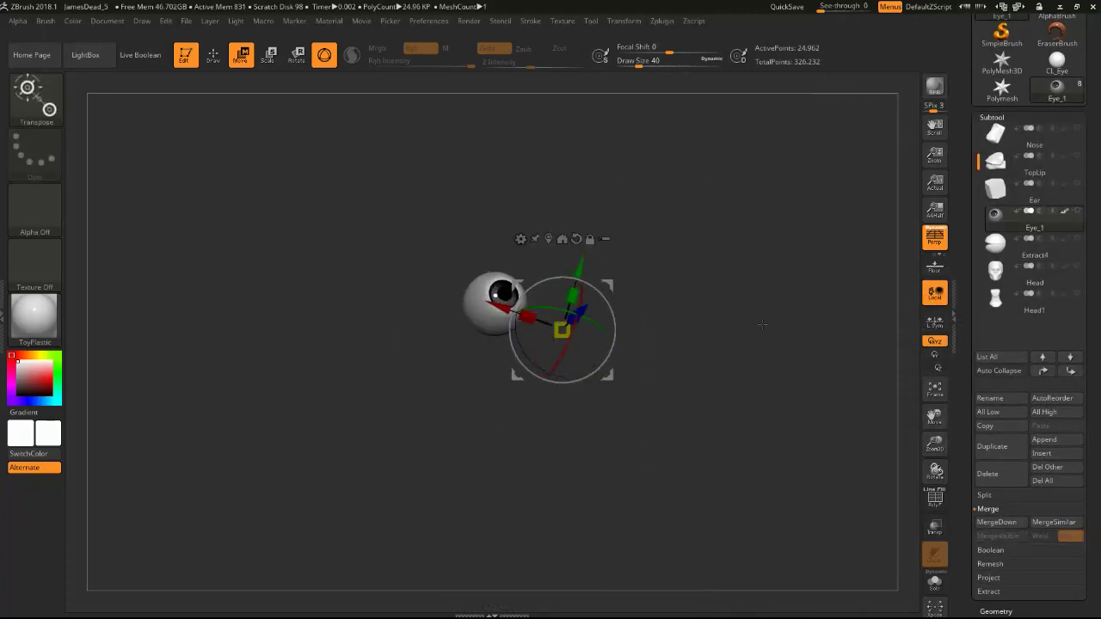
{"action": "left_click", "coordinate": [1069, 245], "text": "ctrl+shift"}
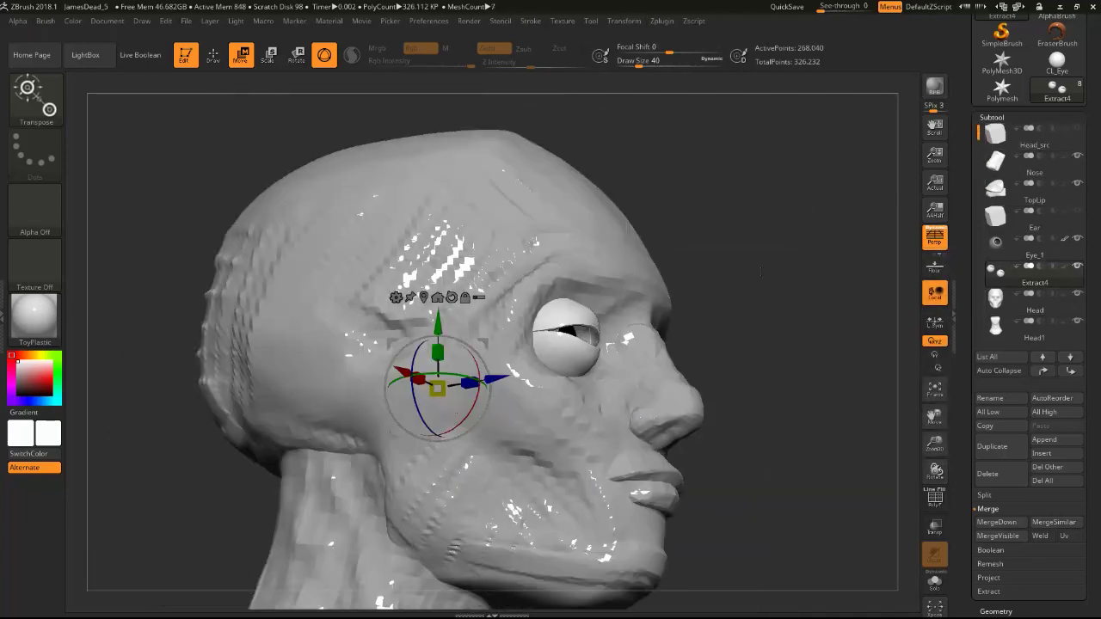
{"action": "left_click_drag", "start_coordinate": [523, 355], "coordinate": [173, 110]}
{"action": "key", "text": "q"}
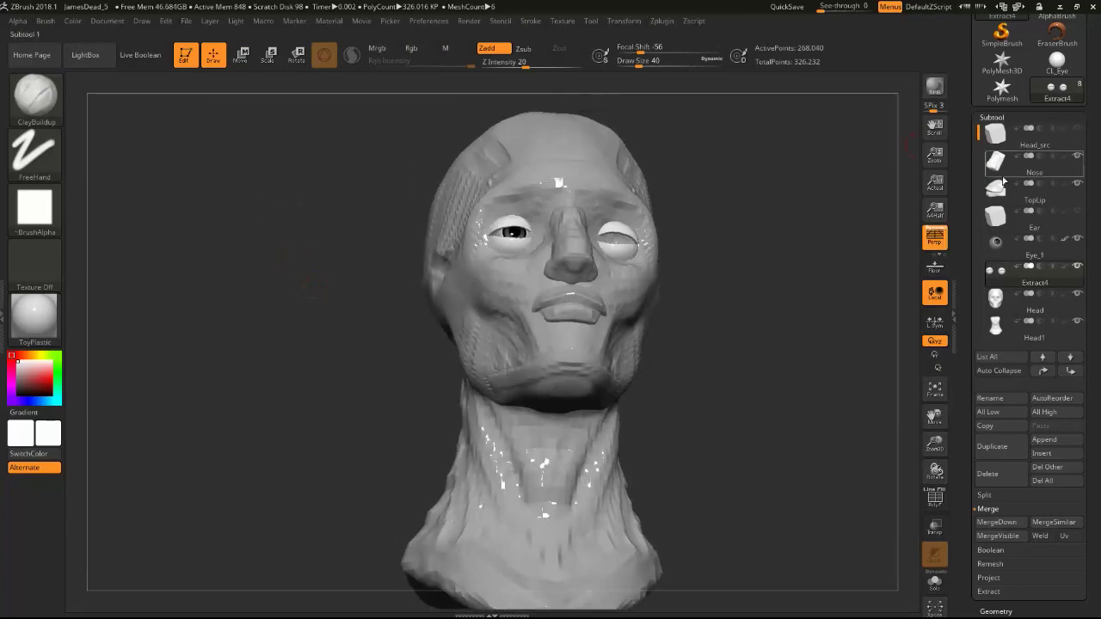
{"action": "left_click", "coordinate": [512, 236], "text": "ctrl+shift"}
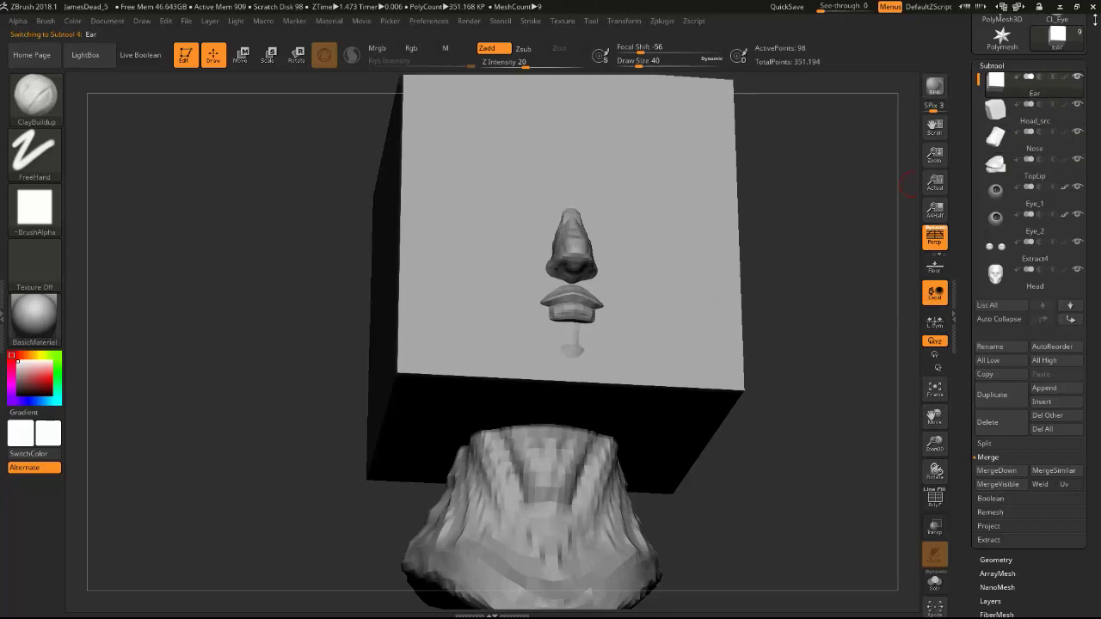
{"action": "left_click", "coordinate": [995, 274]}
{"action": "left_click", "coordinate": [186, 20]}
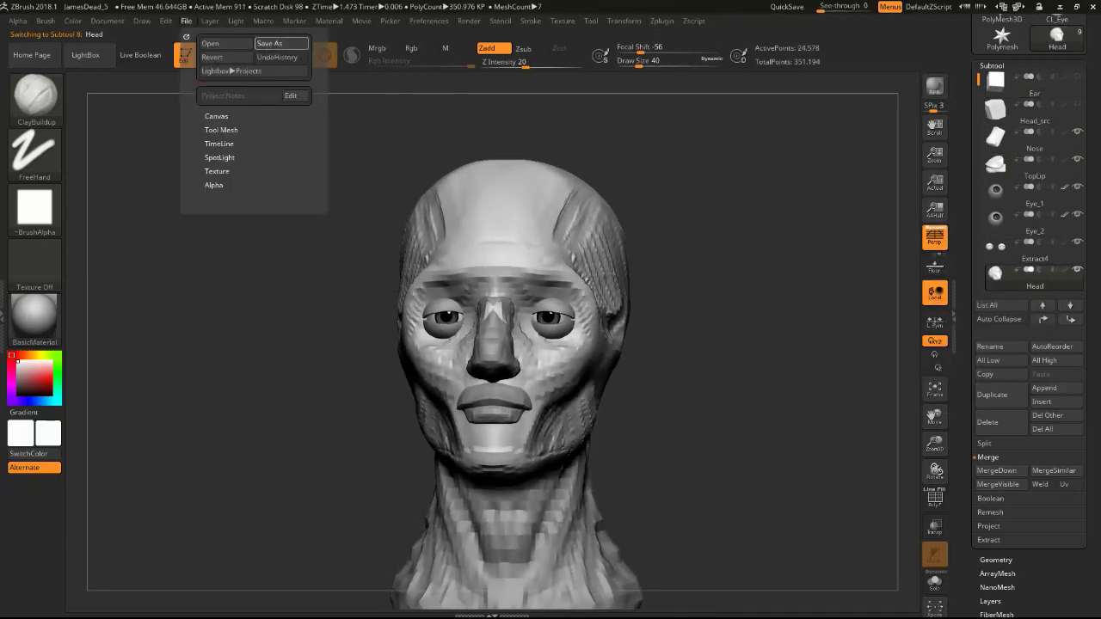
- Save the project as a new version with Save As
{"action": "left_click", "coordinate": [270, 43]}
{"action": "right_click_drag", "start_coordinate": [517, 252], "coordinate": [403, 296]}
{"action": "mouse_move", "coordinate": [629, 334]}
{"action": "right_mouse_down"}
{"action": "mouse_move", "coordinate": [181, 167]}
{"action": "mouse_move", "coordinate": [455, 452]}
{"action": "mouse_move", "coordinate": [209, 387]}
{"action": "mouse_move", "coordinate": [232, 413]}
{"action": "mouse_move", "coordinate": [216, 253]}
{"action": "mouse_move", "coordinate": [378, 281]}
{"action": "right_mouse_up"}
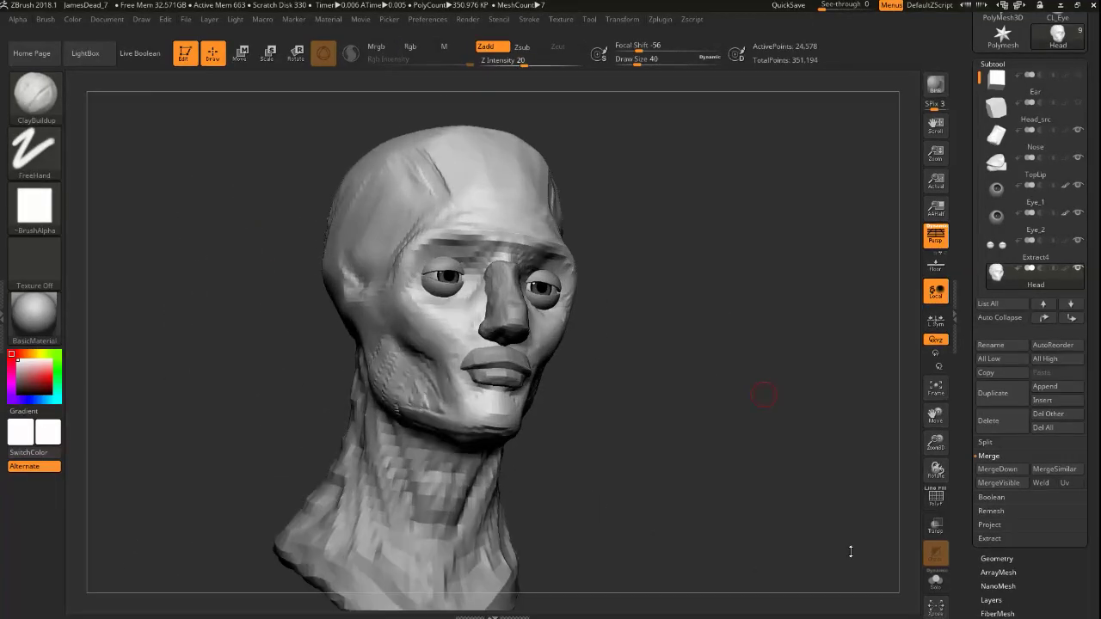
{"action": "mouse_move", "coordinate": [249, 337]}
{"action": "right_mouse_down"}
{"action": "mouse_move", "coordinate": [287, 352]}
{"action": "mouse_move", "coordinate": [603, 370]}
{"action": "mouse_move", "coordinate": [430, 396]}
{"action": "mouse_move", "coordinate": [280, 303]}
{"action": "mouse_move", "coordinate": [488, 288]}
{"action": "right_mouse_up"}
- Move the Ear cube against the side of the head with Transpose
{"action": "key", "text": "shift+f"}
{"action": "key", "text": "w"}
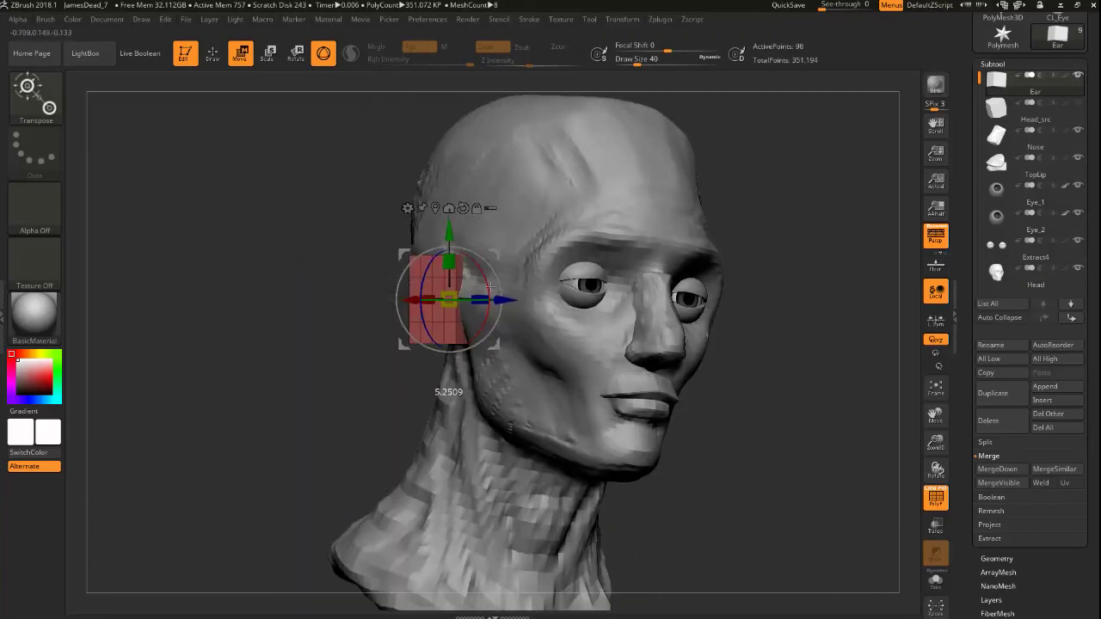
{"action": "key", "text": "q"}
{"action": "right_click_drag", "start_coordinate": [603, 430], "coordinate": [792, 529]}
{"action": "right_click_drag", "start_coordinate": [585, 101], "coordinate": [423, 79]}
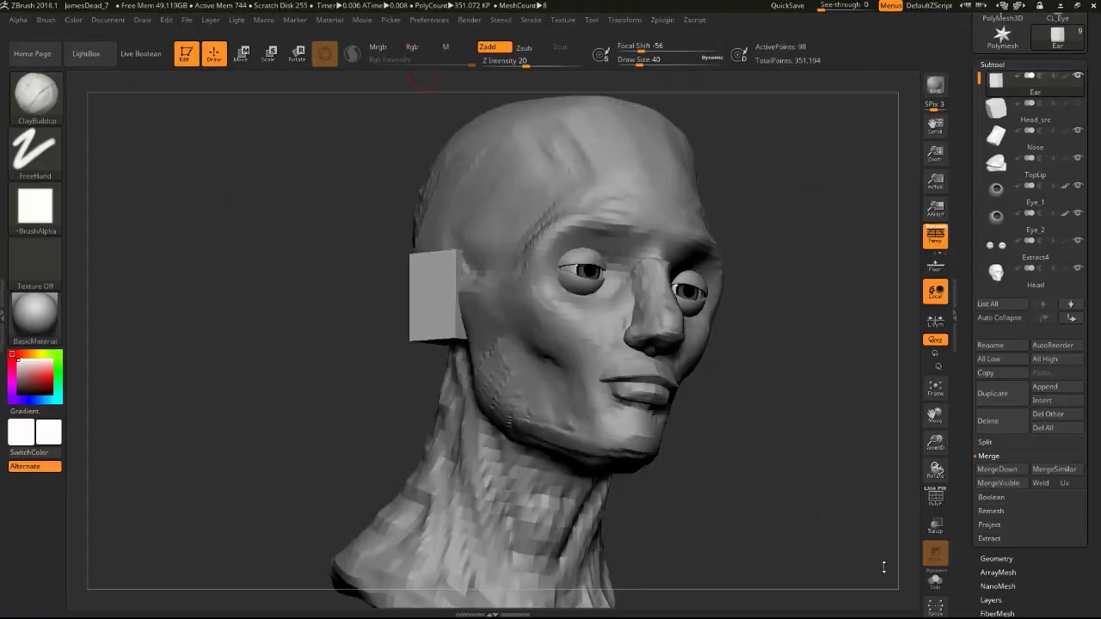
{"action": "mouse_move", "coordinate": [208, 199]}
{"action": "right_mouse_down", "text": "alt"}
{"action": "mouse_move", "coordinate": [370, 258]}
{"action": "mouse_move", "coordinate": [375, 353]}
{"action": "right_mouse_up", "text": "alt"}
- Divide the ear block once and round it with the Move Topological brush
{"action": "key", "text": "ctrl+d"}
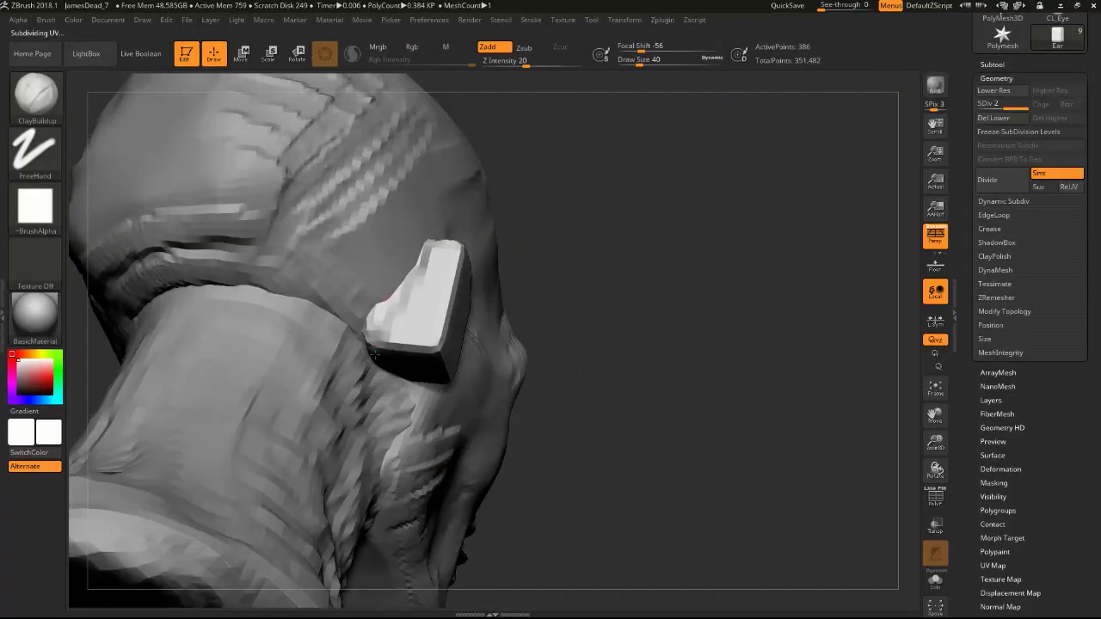
{"action": "right_click_drag", "start_coordinate": [413, 315], "coordinate": [399, 330]}
{"action": "key", "text": "b"}
{"action": "key", "text": "m"}
{"action": "key", "text": "t"}
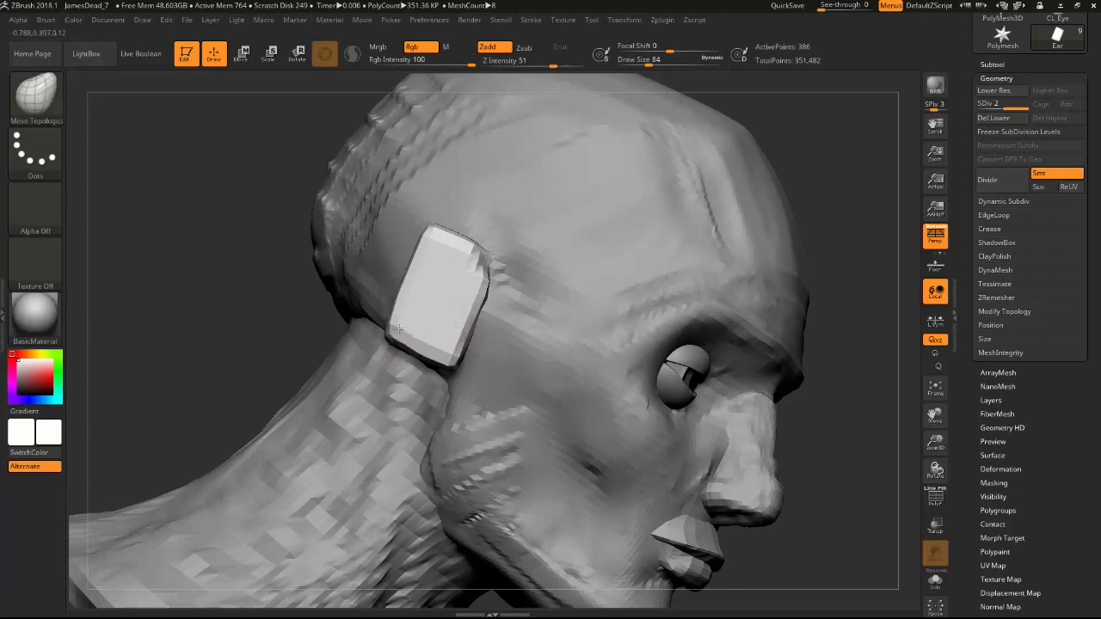
{"action": "right_click_drag", "start_coordinate": [404, 261], "coordinate": [426, 254]}
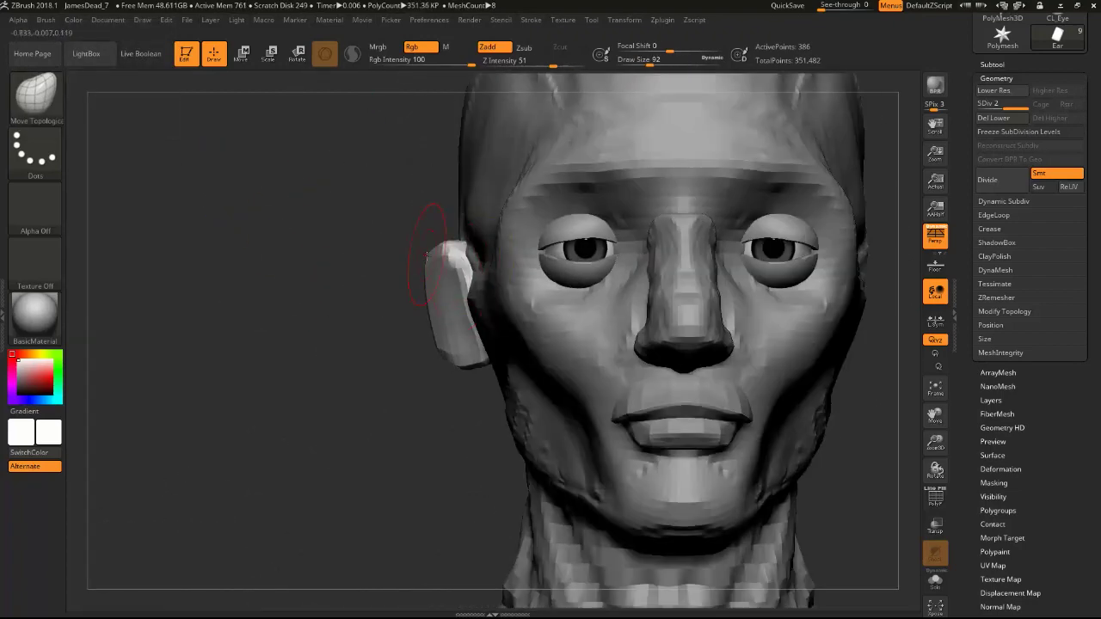
{"action": "right_click_drag", "start_coordinate": [455, 355], "coordinate": [258, 283]}
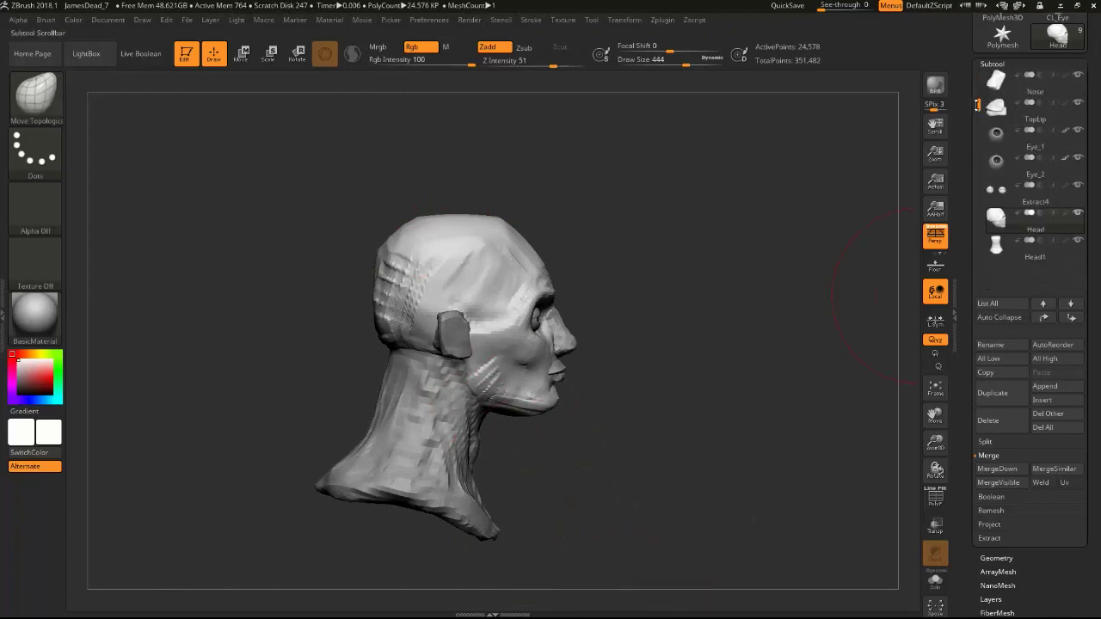
{"action": "left_click", "coordinate": [1074, 92]}
- Select Head1 and inspect the neck from front, back and right profile using the gizmo
{"action": "right_click_drag", "start_coordinate": [762, 345], "coordinate": [778, 269]}
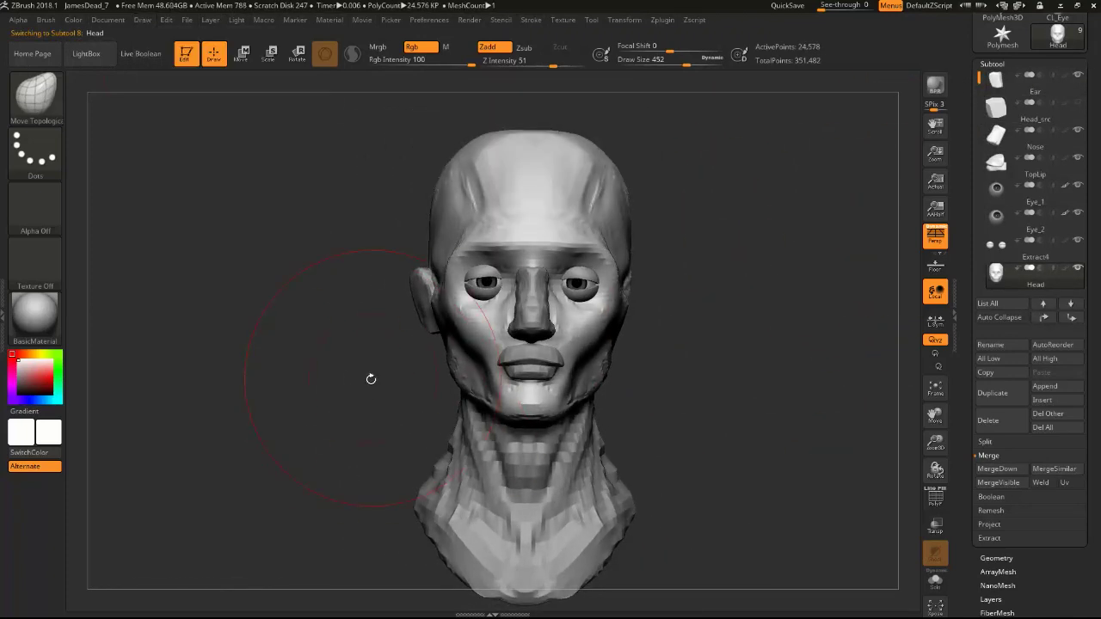
{"action": "right_click_drag", "start_coordinate": [249, 302], "coordinate": [270, 302]}
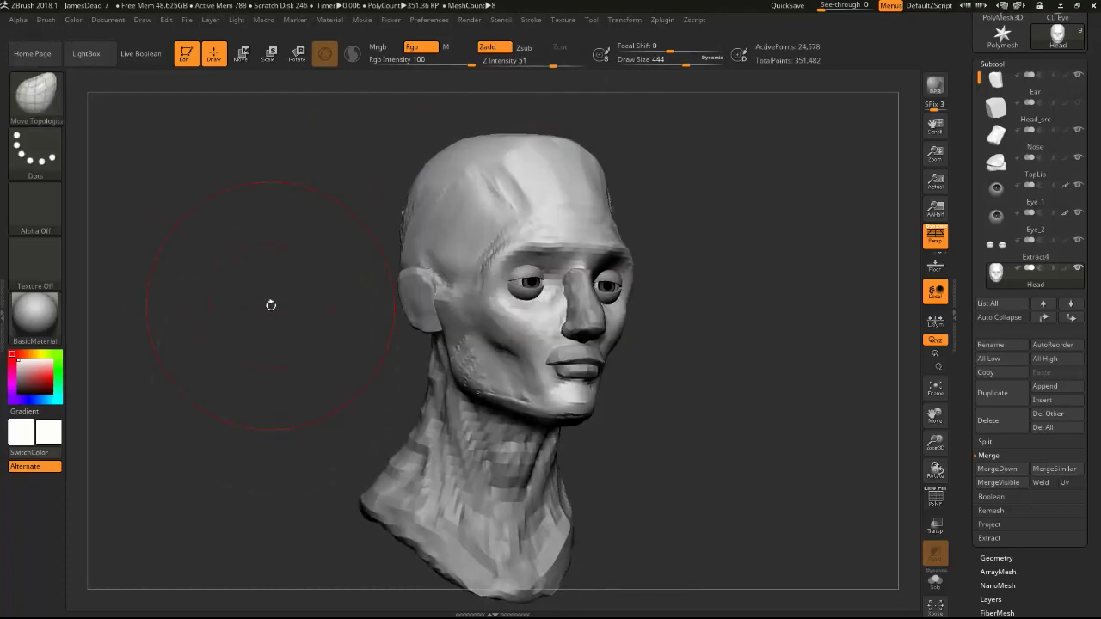
{"action": "left_click", "coordinate": [483, 442], "text": "alt"}
{"action": "right_click_drag", "start_coordinate": [503, 529], "coordinate": [474, 342]}
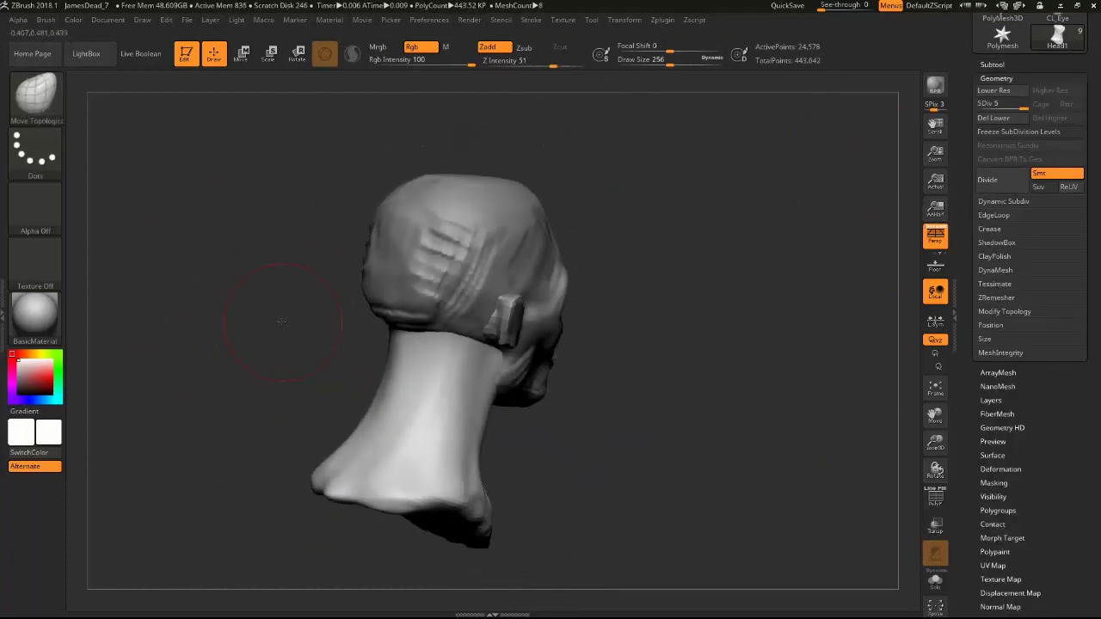
{"action": "right_click_drag", "start_coordinate": [483, 390], "coordinate": [373, 356]}
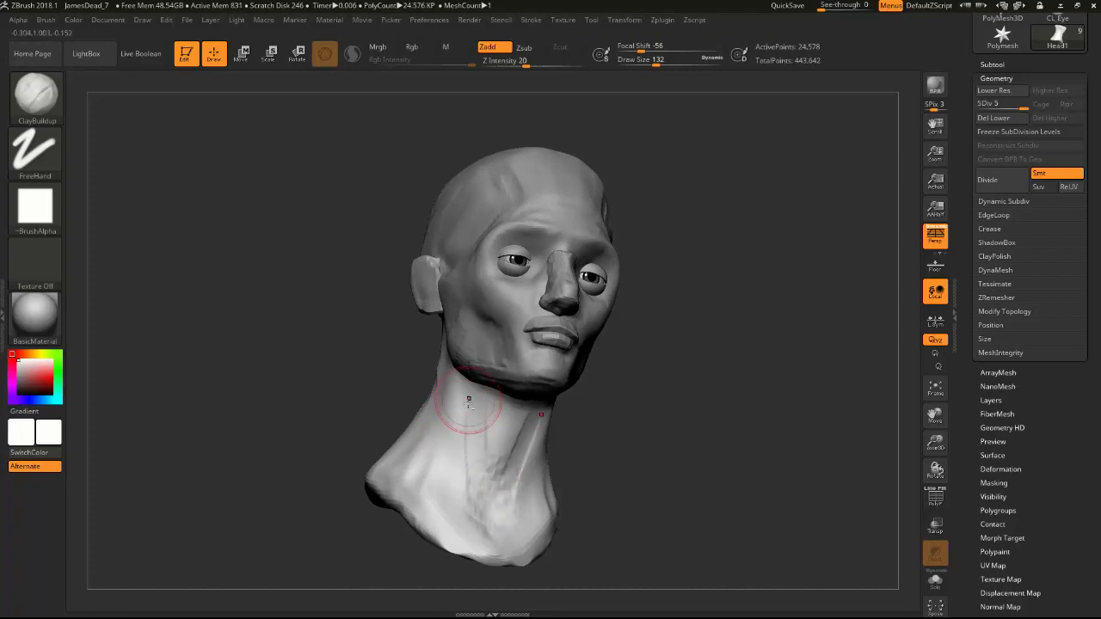
{"action": "key", "text": "w"}
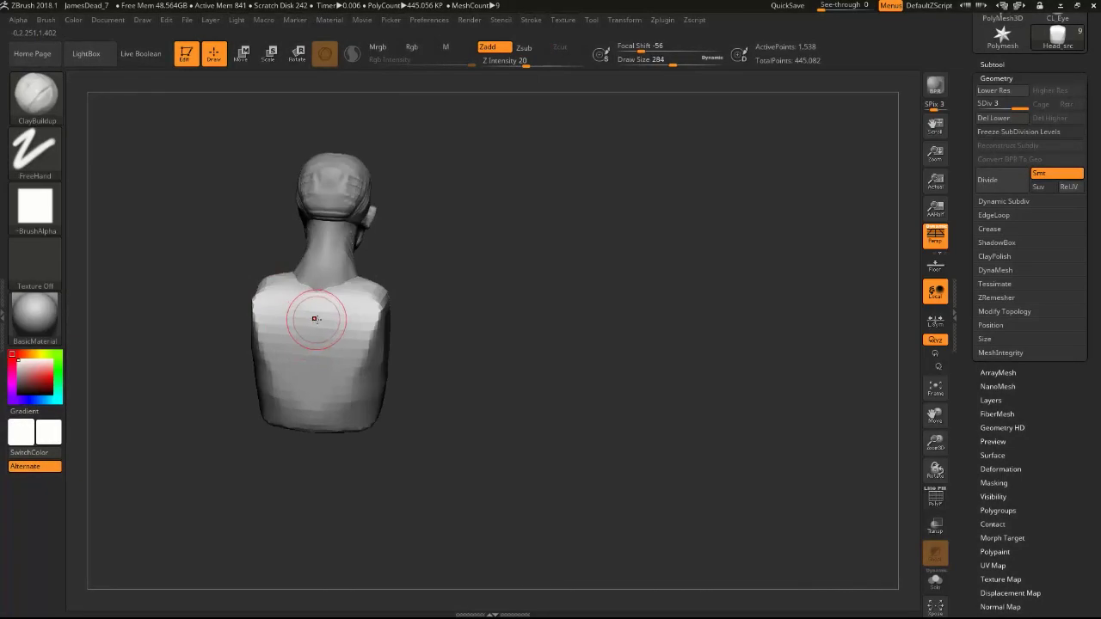
{"action": "left_click_drag", "start_coordinate": [399, 467], "coordinate": [508, 523]}
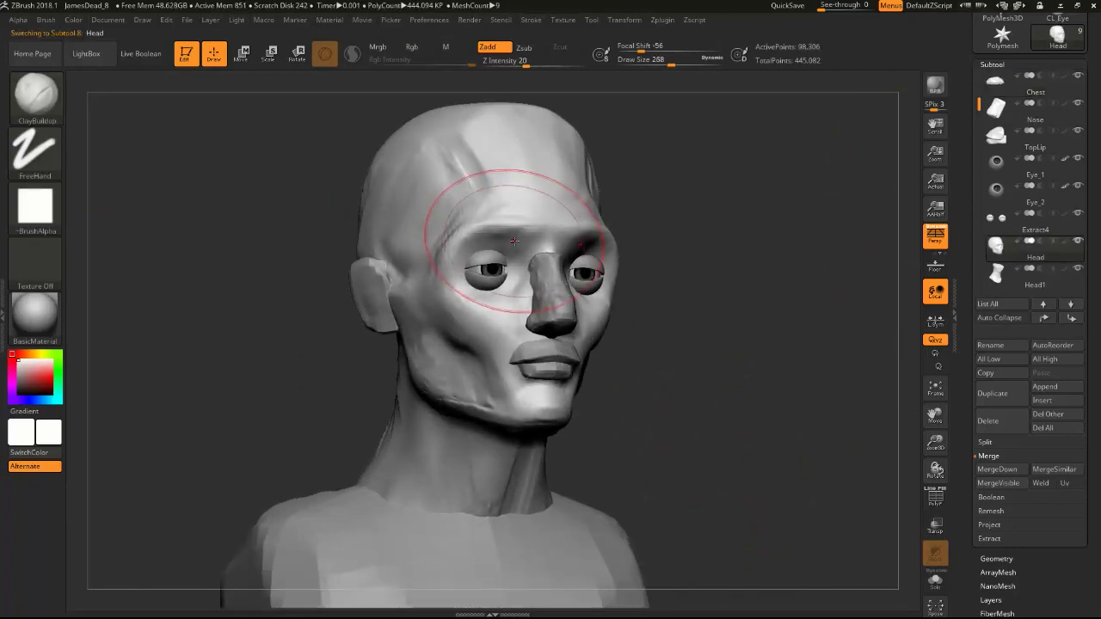
- Review the sculpted head from left, right three-quarter and front views
{"action": "left_click_drag", "start_coordinate": [278, 253], "coordinate": [352, 253]}
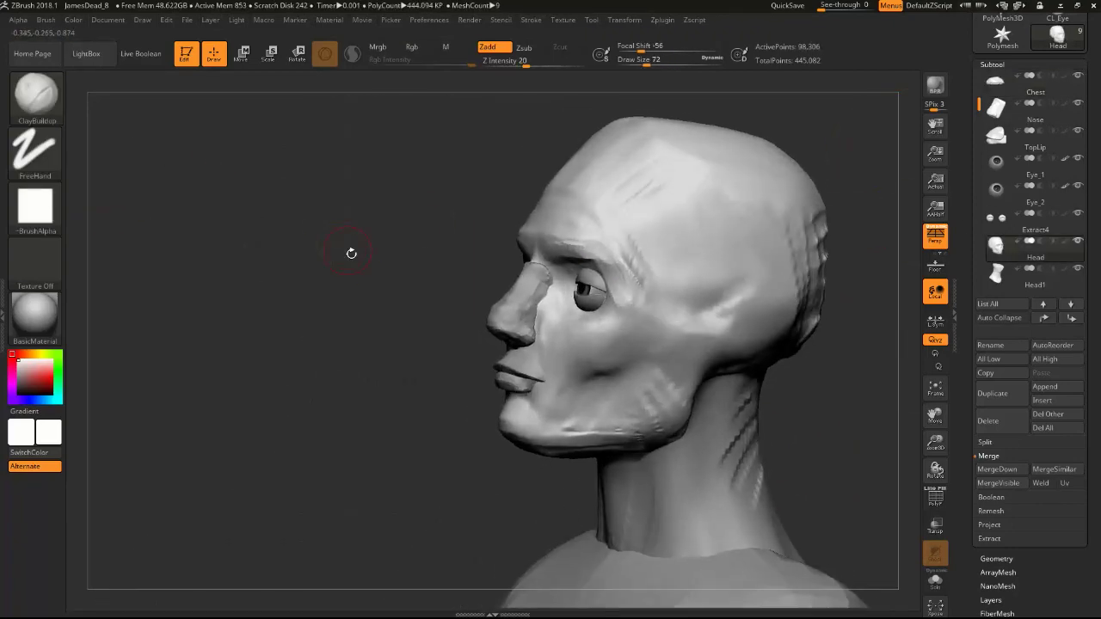
{"action": "right_click_drag", "start_coordinate": [607, 322], "coordinate": [495, 435]}
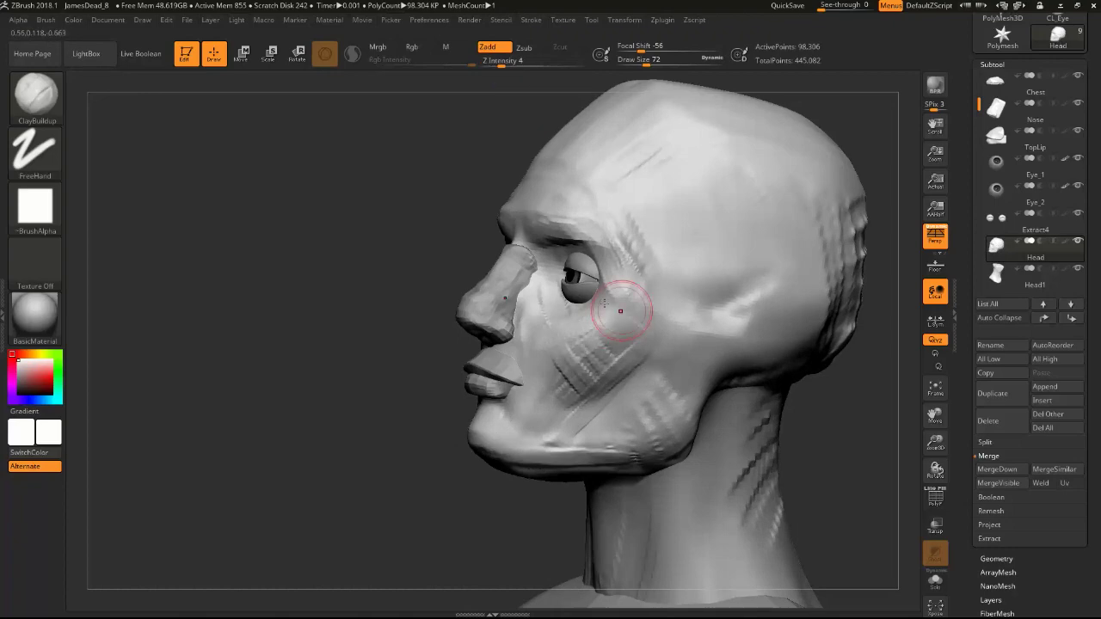
{"action": "right_click_drag", "start_coordinate": [621, 311], "coordinate": [400, 289]}
{"action": "mouse_move", "coordinate": [554, 272]}
{"action": "right_mouse_down"}
{"action": "mouse_move", "coordinate": [538, 249]}
{"action": "mouse_move", "coordinate": [259, 324]}
{"action": "mouse_move", "coordinate": [393, 319]}
{"action": "mouse_move", "coordinate": [160, 522]}
{"action": "right_mouse_up"}
- Select the Nose subtool and examine it from below, in profile and three-quarter
{"action": "left_click", "coordinate": [535, 288], "text": "alt"}
{"action": "mouse_move", "coordinate": [534, 289]}
{"action": "right_mouse_down"}
{"action": "mouse_move", "coordinate": [209, 301]}
{"action": "mouse_move", "coordinate": [546, 312]}
{"action": "mouse_move", "coordinate": [425, 276]}
{"action": "mouse_move", "coordinate": [589, 391]}
{"action": "mouse_move", "coordinate": [268, 234]}
{"action": "mouse_move", "coordinate": [560, 327]}
{"action": "mouse_move", "coordinate": [419, 237]}
{"action": "mouse_move", "coordinate": [593, 300]}
{"action": "mouse_move", "coordinate": [407, 257]}
{"action": "right_mouse_up"}
{"action": "mouse_move", "coordinate": [701, 297]}
{"action": "right_mouse_down"}
{"action": "mouse_move", "coordinate": [418, 351]}
{"action": "mouse_move", "coordinate": [594, 394]}
{"action": "right_mouse_up"}
{"action": "right_click_drag", "start_coordinate": [569, 328], "coordinate": [408, 361]}
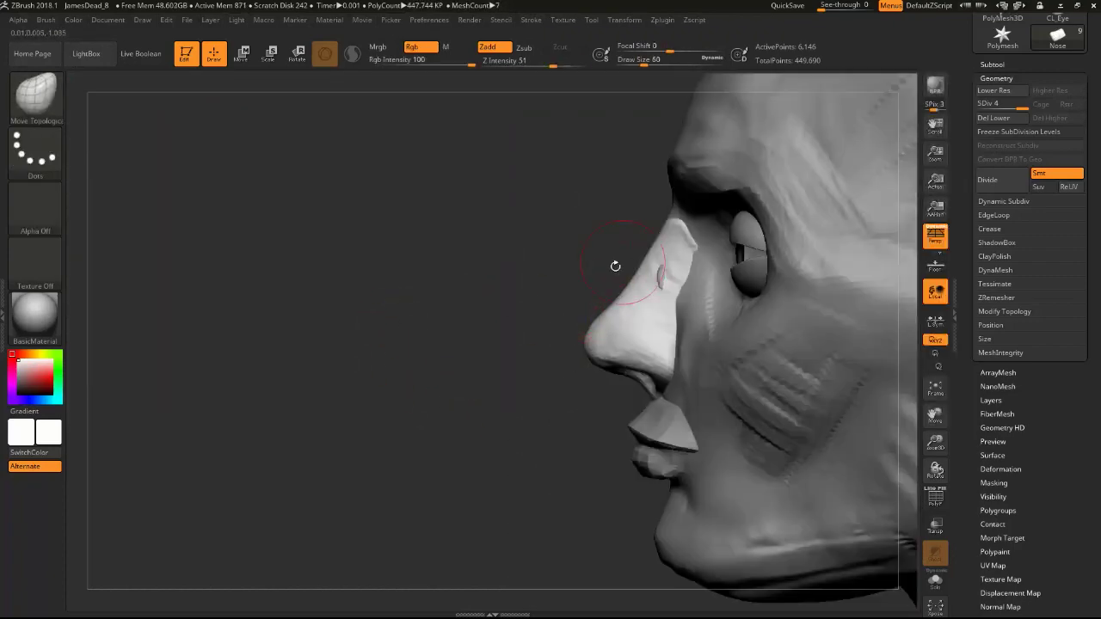
{"action": "right_click_drag", "start_coordinate": [639, 256], "coordinate": [482, 258]}
- Switch to ClayBuildup, select the Head subtool and review it, then reselect Nose
{"action": "key", "text": "b"}
{"action": "key", "text": "c"}
{"action": "key", "text": "b"}
{"action": "mouse_move", "coordinate": [565, 295]}
{"action": "right_mouse_down"}
{"action": "mouse_move", "coordinate": [596, 322]}
{"action": "mouse_move", "coordinate": [276, 298]}
{"action": "right_mouse_up"}
{"action": "left_click", "coordinate": [481, 284], "text": "alt"}
{"action": "mouse_move", "coordinate": [482, 284]}
{"action": "right_mouse_down"}
{"action": "mouse_move", "coordinate": [517, 215]}
{"action": "mouse_move", "coordinate": [514, 260]}
{"action": "right_mouse_up"}
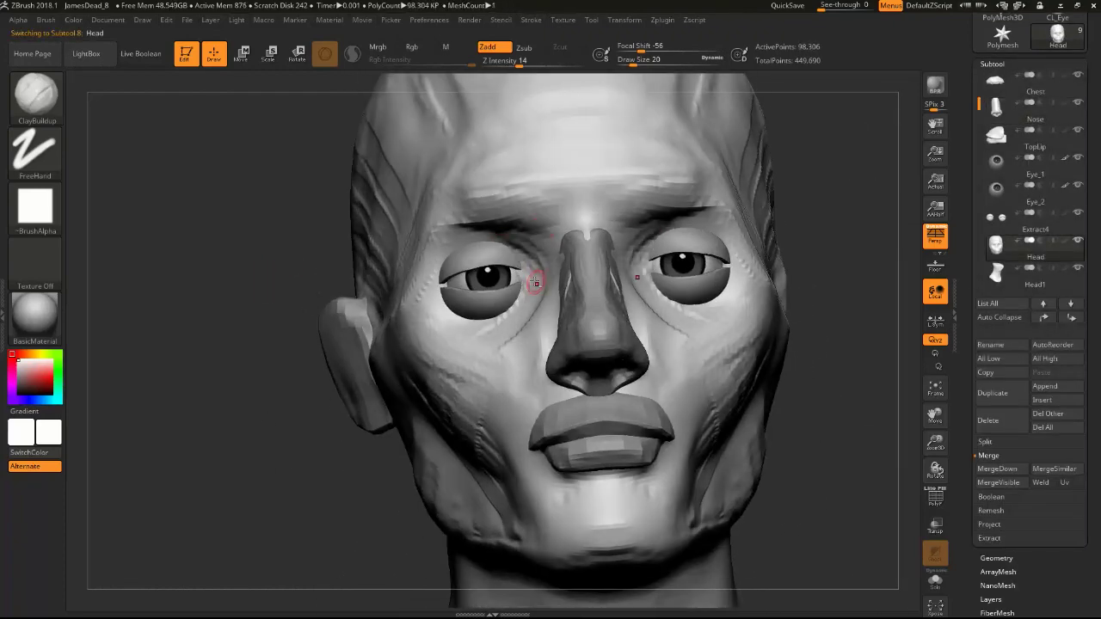
{"action": "mouse_move", "coordinate": [290, 411]}
{"action": "right_mouse_down", "text": "ctrl"}
{"action": "mouse_move", "coordinate": [275, 369]}
{"action": "mouse_move", "coordinate": [504, 237]}
{"action": "mouse_move", "coordinate": [246, 312]}
{"action": "mouse_move", "coordinate": [450, 315]}
{"action": "mouse_move", "coordinate": [313, 388]}
{"action": "mouse_move", "coordinate": [543, 431]}
{"action": "mouse_move", "coordinate": [536, 438]}
{"action": "mouse_move", "coordinate": [505, 364]}
{"action": "mouse_move", "coordinate": [327, 442]}
{"action": "right_mouse_up", "text": "ctrl"}
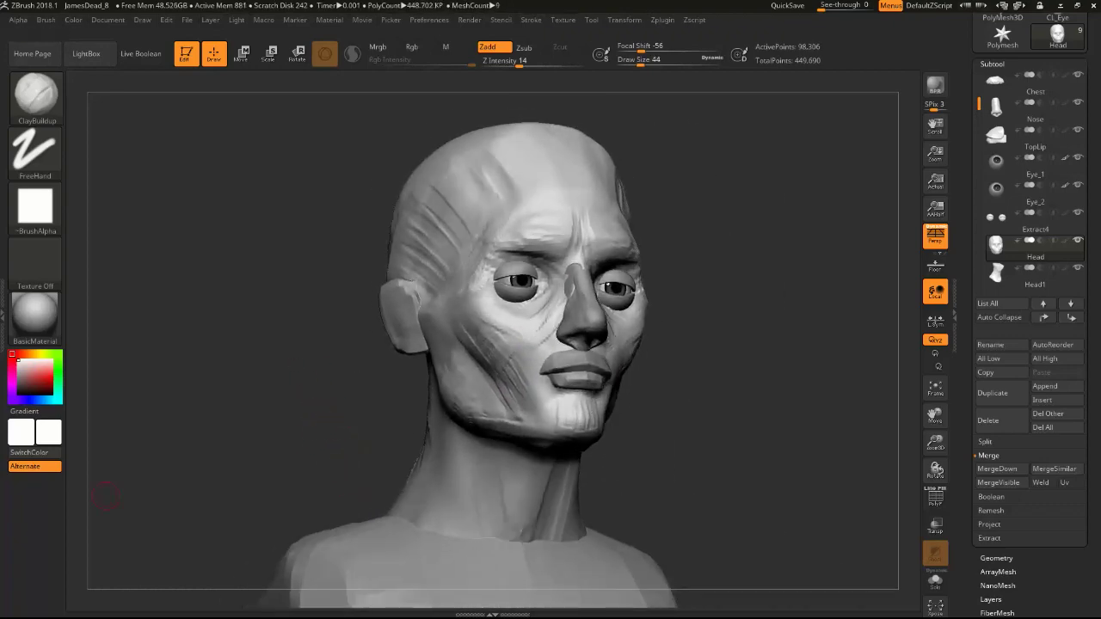
{"action": "mouse_move", "coordinate": [106, 496]}
{"action": "right_mouse_down", "text": "ctrl"}
{"action": "mouse_move", "coordinate": [258, 387]}
{"action": "mouse_move", "coordinate": [284, 258]}
{"action": "mouse_move", "coordinate": [290, 74]}
{"action": "mouse_move", "coordinate": [307, 325]}
{"action": "right_mouse_up", "text": "ctrl"}
{"action": "left_click", "coordinate": [1015, 118]}
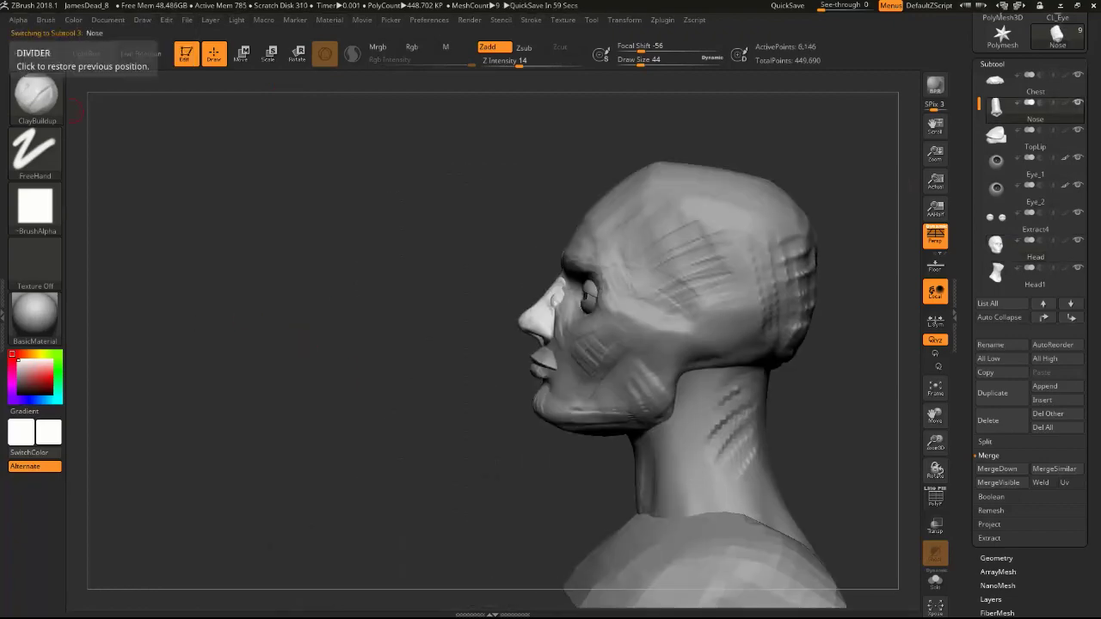
{"action": "mouse_move", "coordinate": [529, 297]}
{"action": "right_mouse_down"}
{"action": "mouse_move", "coordinate": [380, 361]}
{"action": "mouse_move", "coordinate": [381, 398]}
{"action": "mouse_move", "coordinate": [556, 370]}
{"action": "mouse_move", "coordinate": [904, 278]}
{"action": "right_mouse_up"}
- Select TopLip, check its polygroups with PolyF, and inspect the lips up close
{"action": "left_click", "coordinate": [556, 370], "text": "alt"}
{"action": "left_click", "coordinate": [936, 497]}
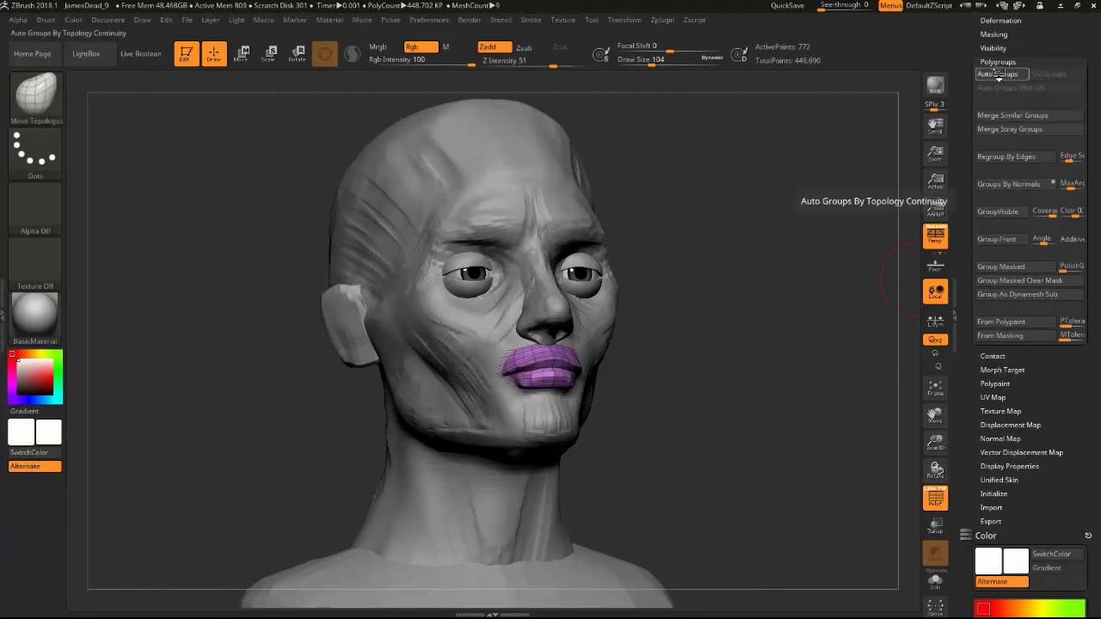
{"action": "key", "text": "shift+f"}
{"action": "mouse_move", "coordinate": [303, 442]}
{"action": "right_mouse_down"}
{"action": "mouse_move", "coordinate": [714, 516]}
{"action": "mouse_move", "coordinate": [228, 469]}
{"action": "mouse_move", "coordinate": [598, 352]}
{"action": "mouse_move", "coordinate": [447, 314]}
{"action": "right_mouse_up"}
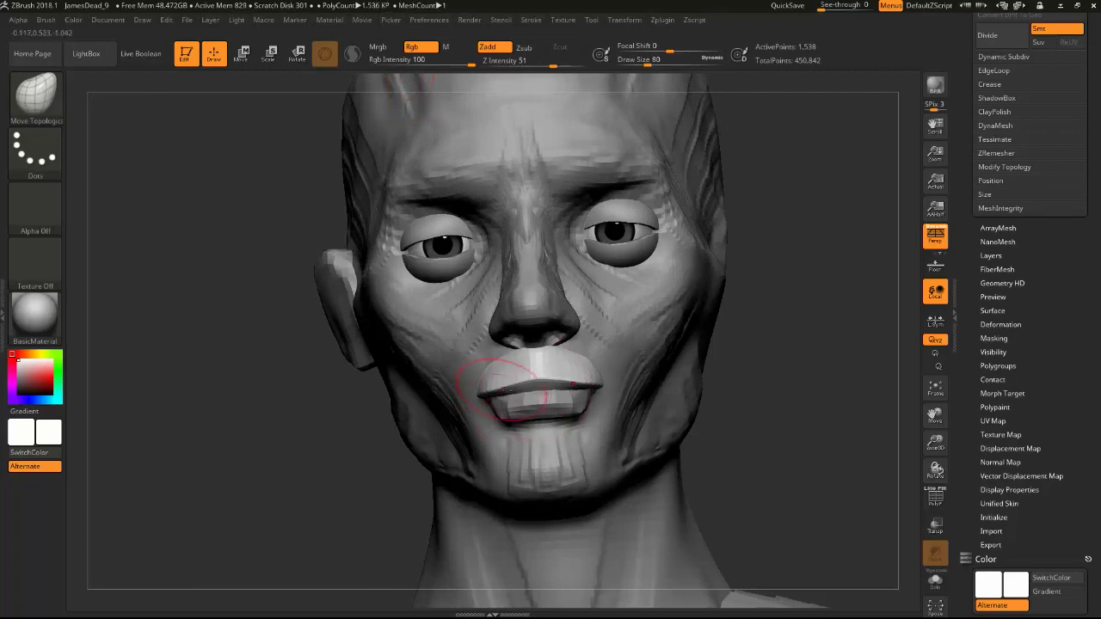
{"action": "right_click_drag", "start_coordinate": [499, 391], "coordinate": [489, 404]}
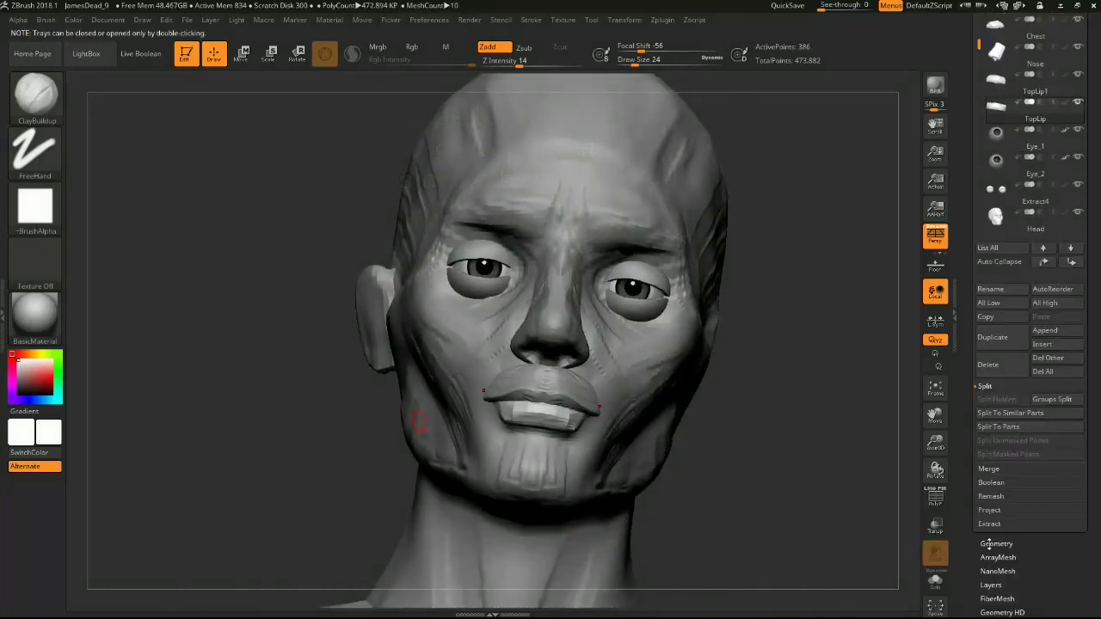
- Split the lip into upper and lower pieces, smooth the upper lip, and compare with Head
{"action": "left_click", "coordinate": [994, 544]}
{"action": "left_click_drag", "start_coordinate": [302, 484], "coordinate": [341, 331]}
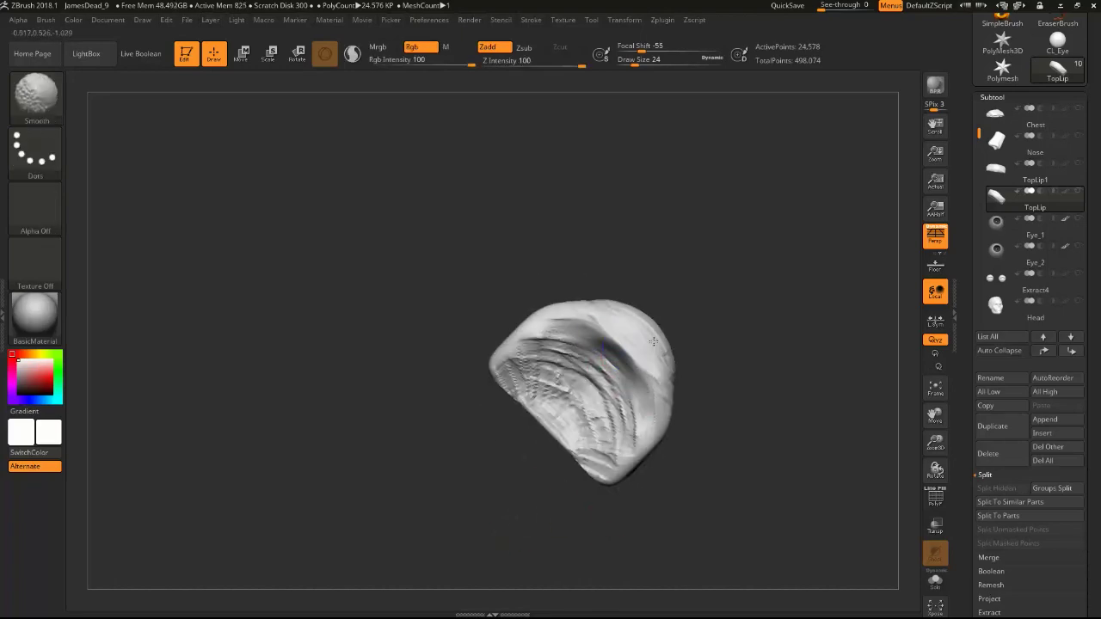
{"action": "right_click_drag", "start_coordinate": [622, 348], "coordinate": [606, 446]}
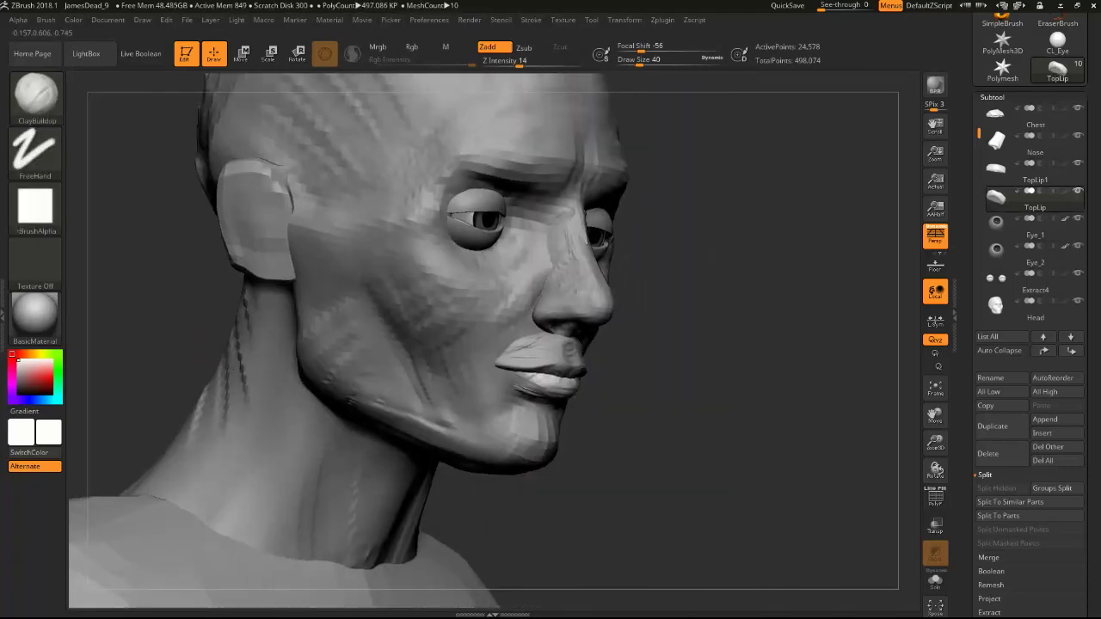
{"action": "left_click", "coordinate": [1020, 320]}
{"action": "mouse_move", "coordinate": [459, 395]}
{"action": "right_mouse_down"}
{"action": "mouse_move", "coordinate": [344, 376]}
{"action": "mouse_move", "coordinate": [314, 318]}
{"action": "right_mouse_up"}
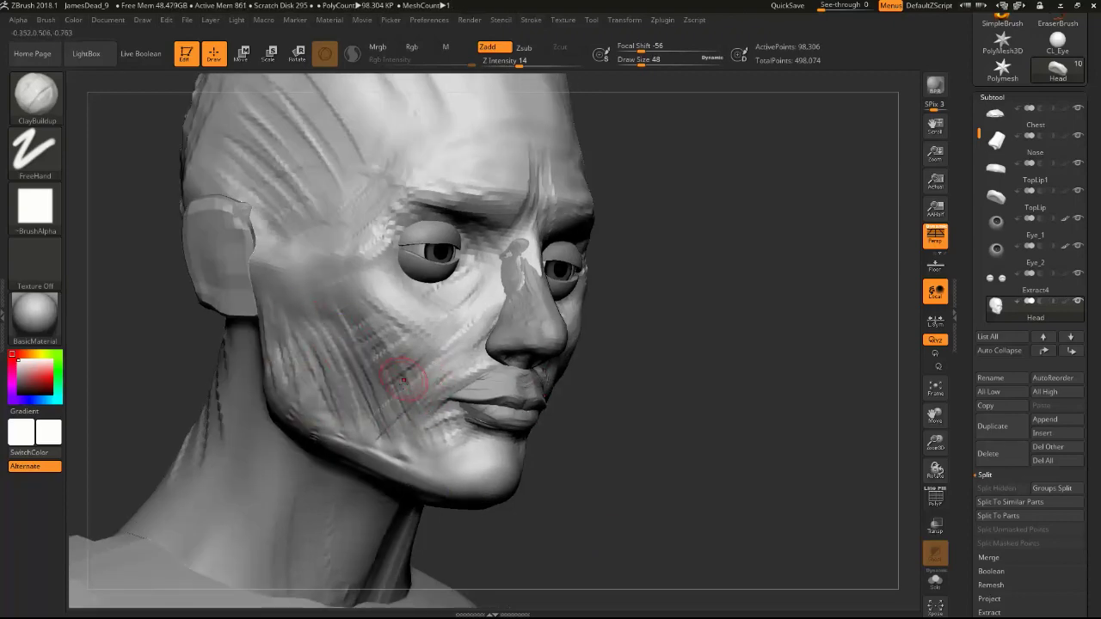
{"action": "left_click", "coordinate": [1037, 235]}
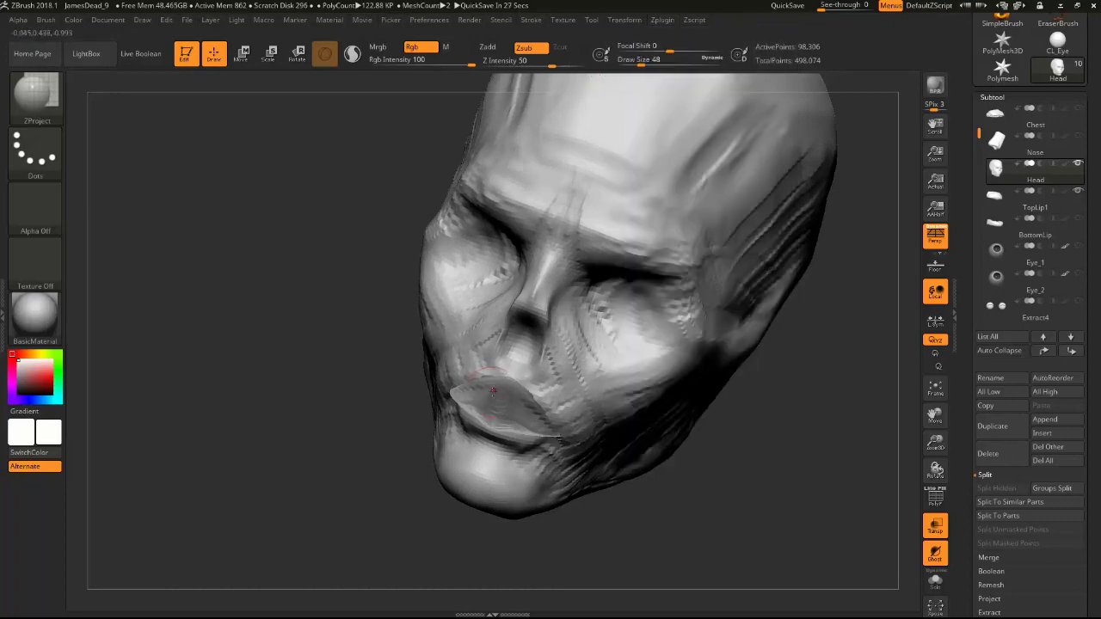
{"action": "right_click_drag", "start_coordinate": [492, 392], "coordinate": [301, 328]}
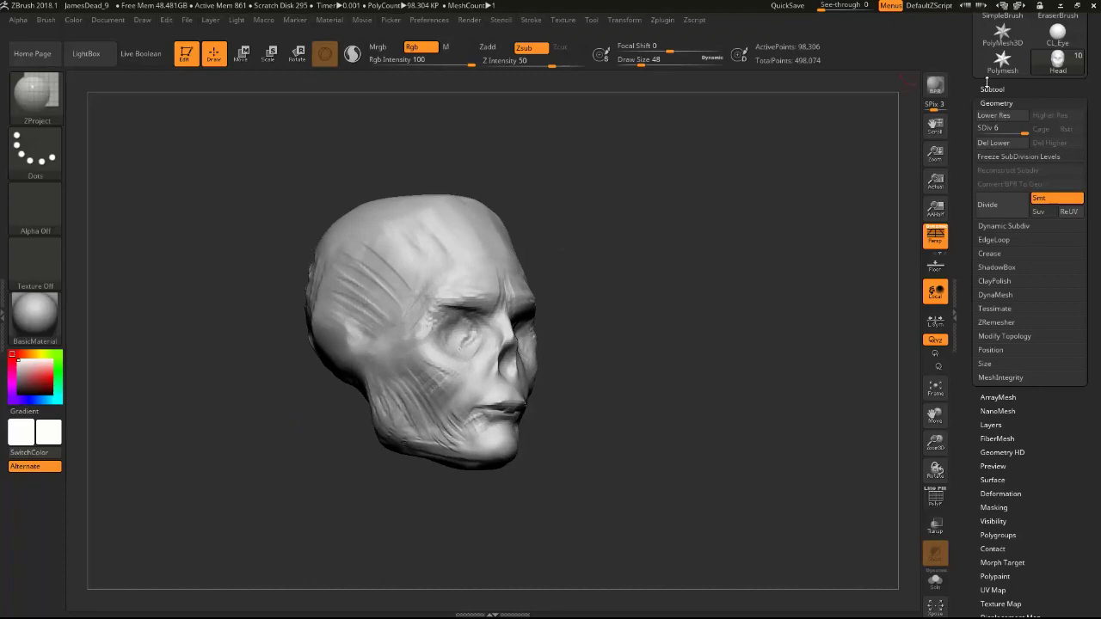
- Select the Extract4 ear piece and compare it with the Head from several angles
{"action": "left_click", "coordinate": [1031, 315]}
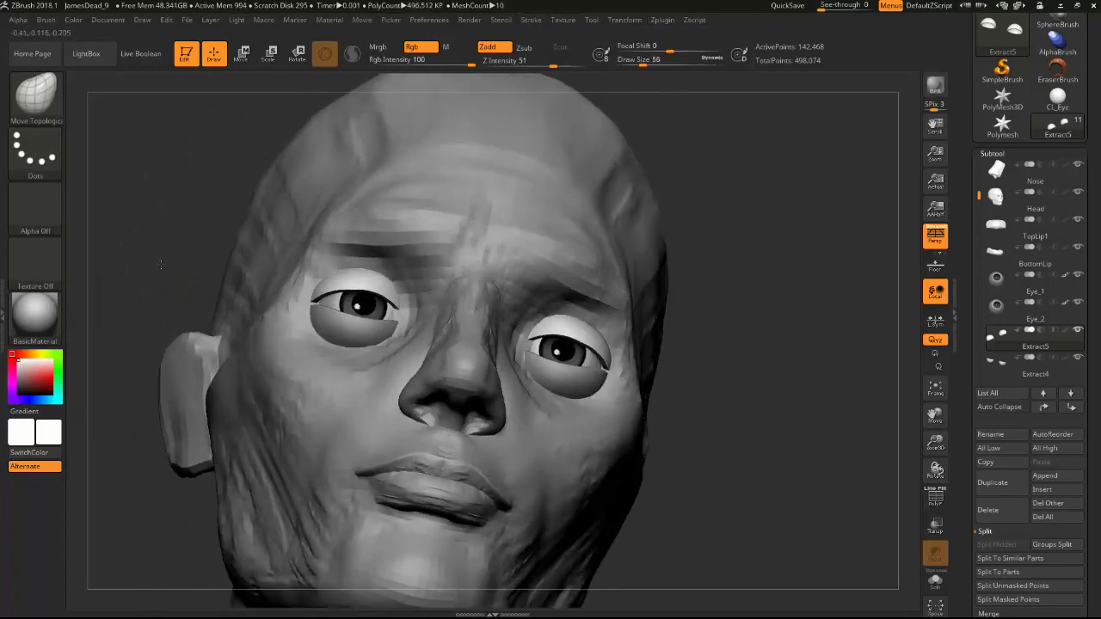
{"action": "left_click_drag", "start_coordinate": [160, 265], "coordinate": [163, 215]}
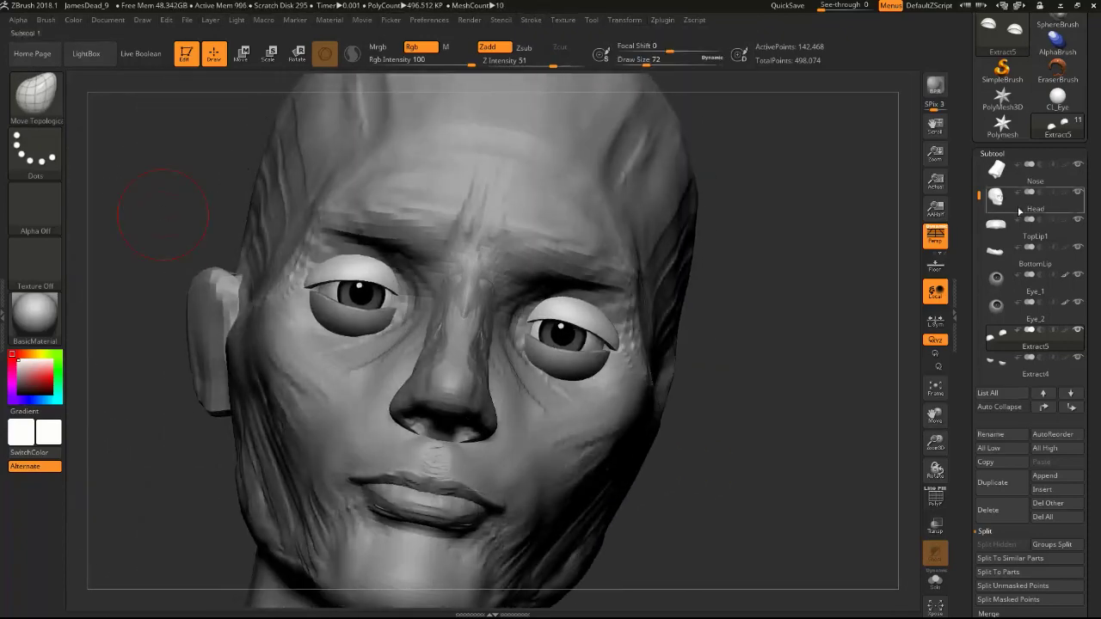
{"action": "left_click", "coordinate": [1020, 211]}
{"action": "left_click_drag", "start_coordinate": [394, 296], "coordinate": [561, 322]}
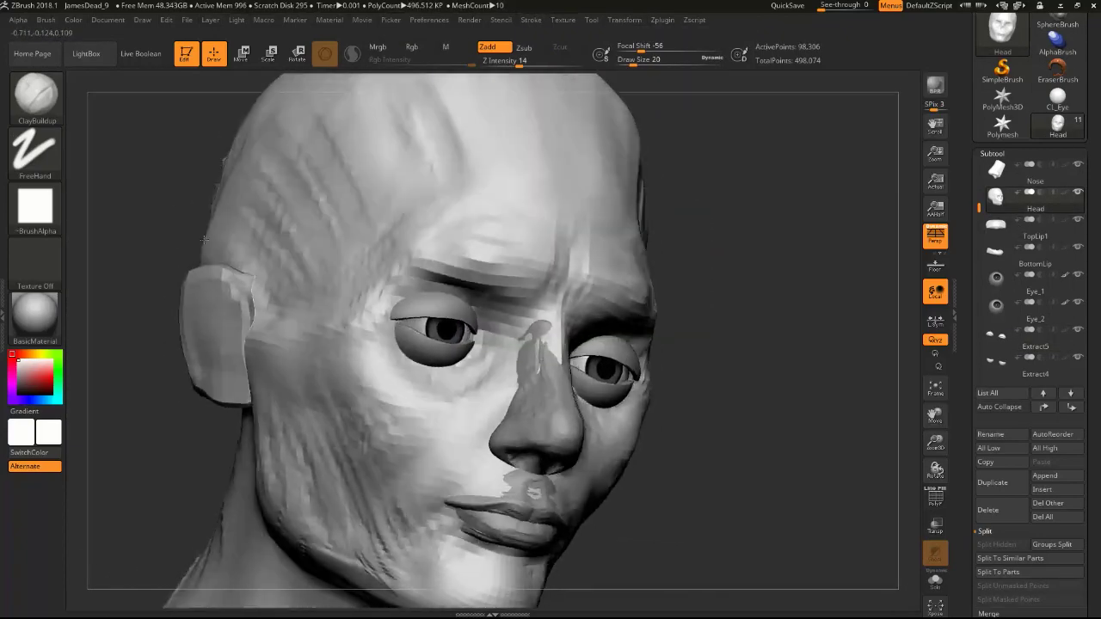
{"action": "left_click_drag", "start_coordinate": [485, 484], "coordinate": [479, 294]}
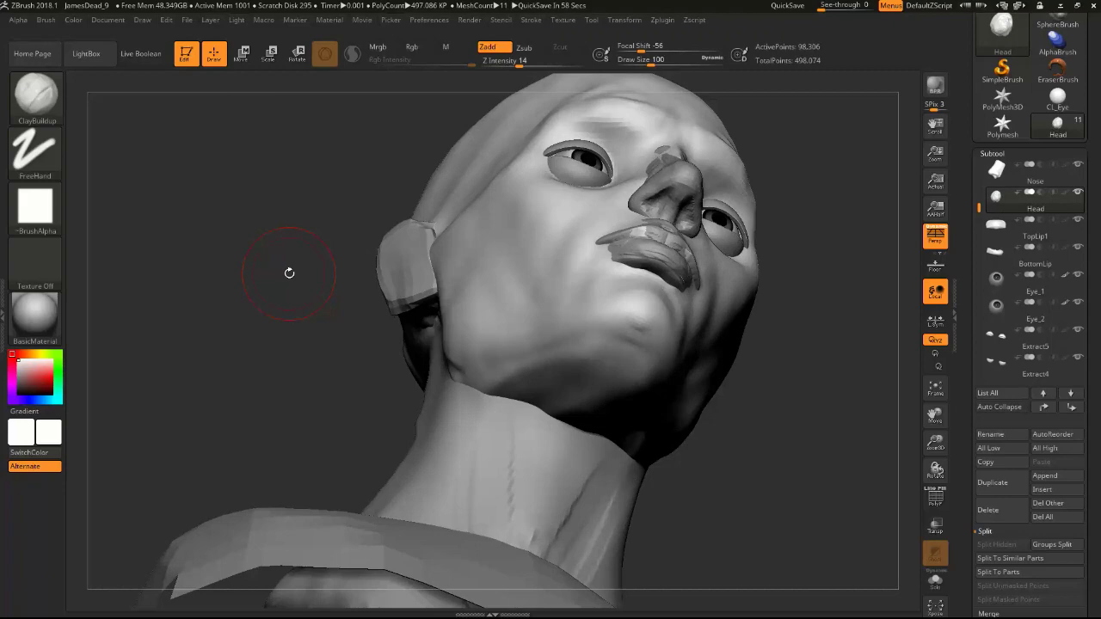
{"action": "left_click_drag", "start_coordinate": [290, 270], "coordinate": [296, 216]}
- Select Extract5 and sculpt the second ear with ClayBuildup, then return to brush moving
{"action": "left_click", "coordinate": [655, 298], "text": "alt"}
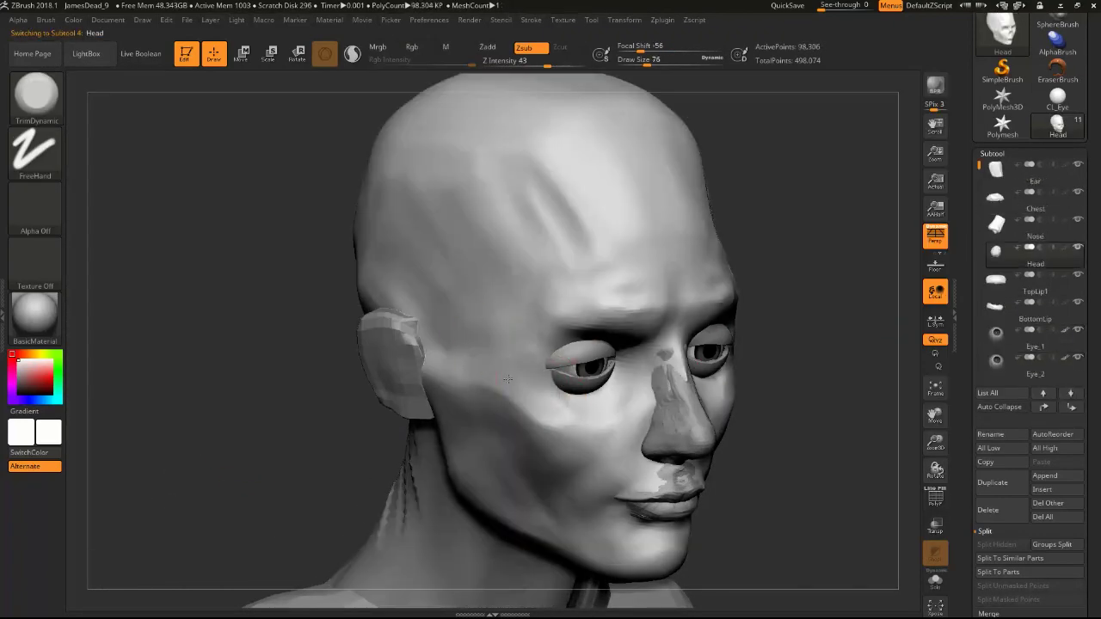
{"action": "left_click_drag", "start_coordinate": [508, 378], "coordinate": [376, 345]}
{"action": "key", "text": "b"}
{"action": "key", "text": "c"}
{"action": "key", "text": "b"}
{"action": "mouse_move", "coordinate": [566, 368]}
{"action": "left_mouse_down"}
{"action": "mouse_move", "coordinate": [325, 233]}
{"action": "mouse_move", "coordinate": [243, 301]}
{"action": "left_mouse_up"}
{"action": "left_click_drag", "start_coordinate": [332, 308], "coordinate": [143, 234]}
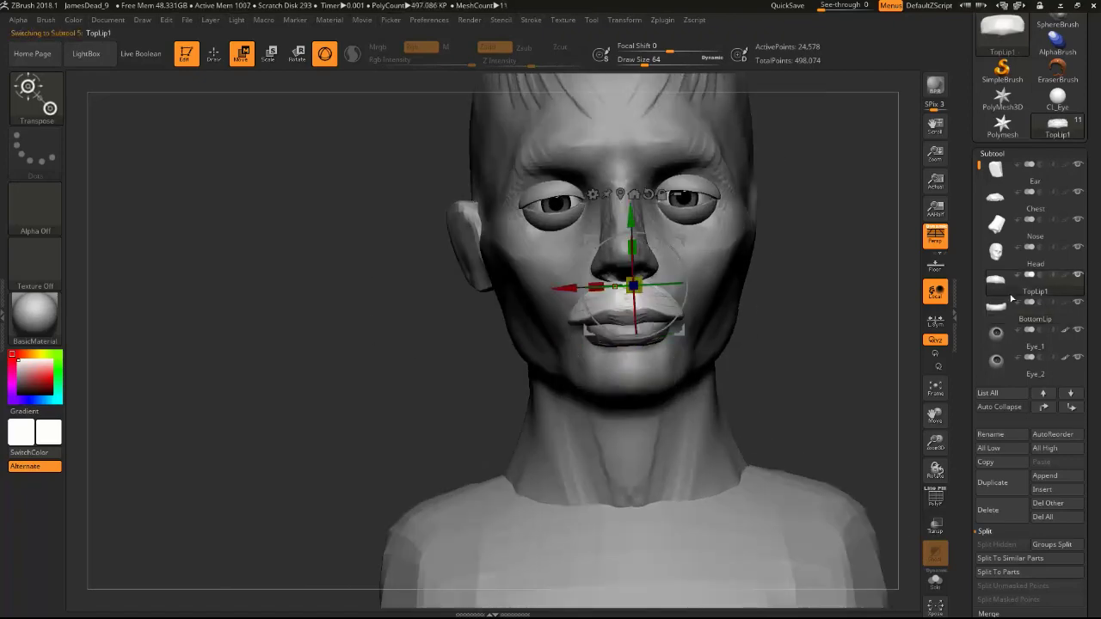
{"action": "key", "text": "q"}
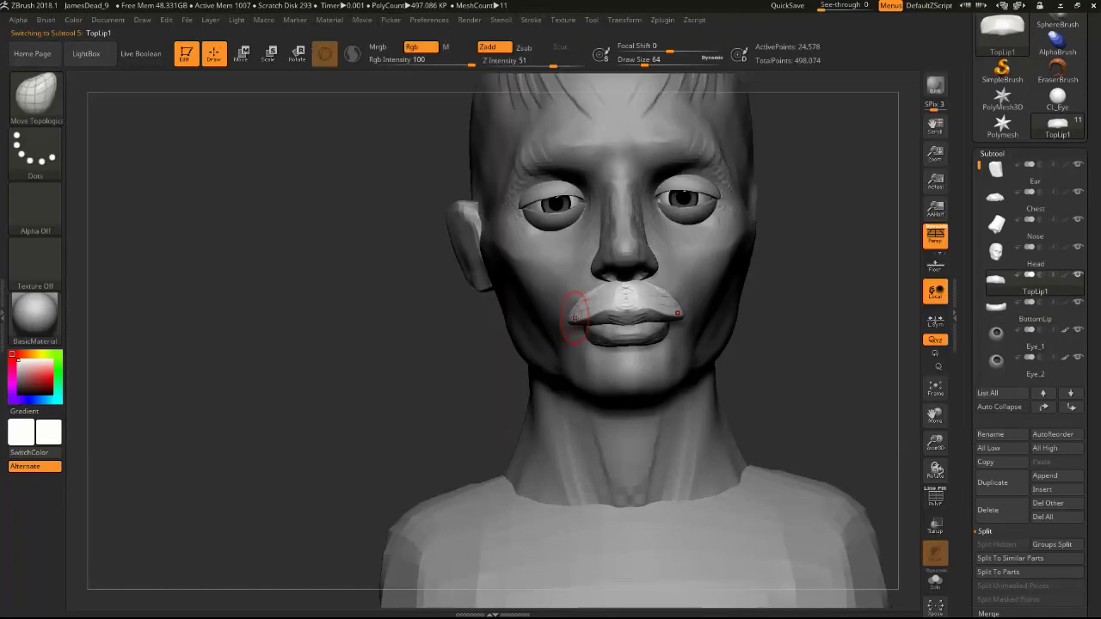
{"action": "left_click_drag", "start_coordinate": [580, 315], "coordinate": [432, 321]}
{"action": "left_click_drag", "start_coordinate": [615, 320], "coordinate": [324, 389]}
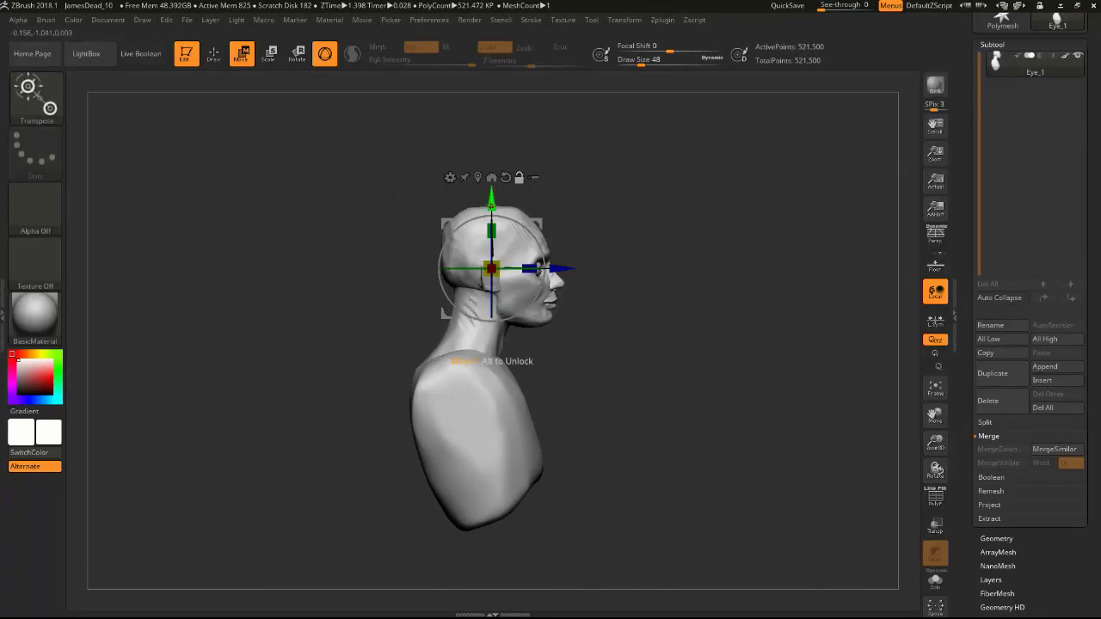
- Turn the bust, toggle Persp view, and expand the texture map settings
{"action": "left_click_drag", "start_coordinate": [526, 321], "coordinate": [685, 321]}
{"action": "key", "text": "p"}
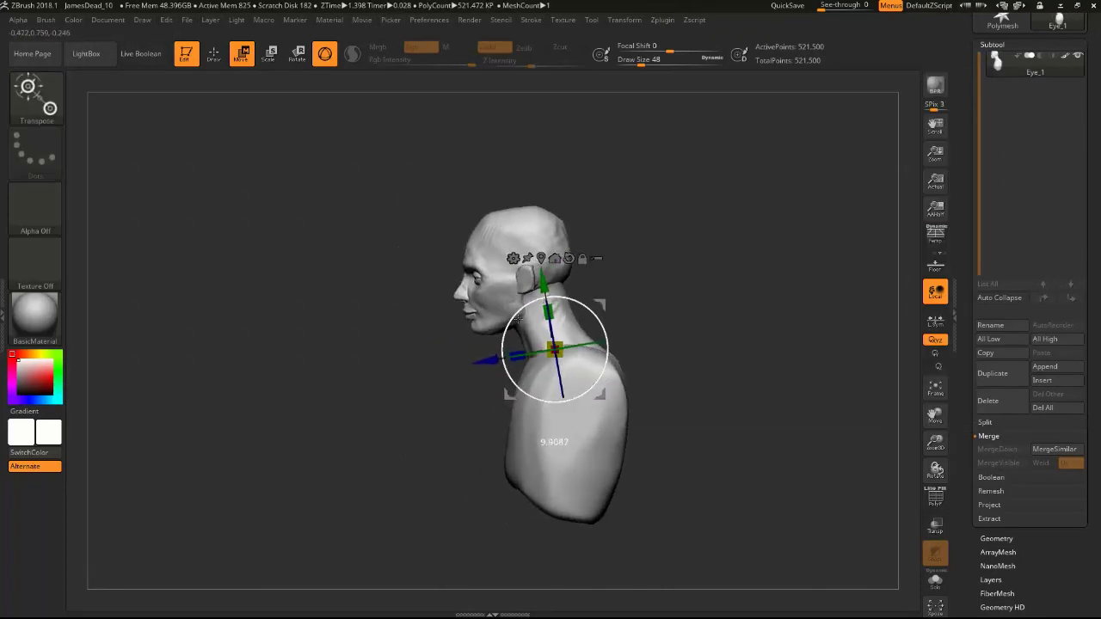
{"action": "key", "text": "p"}
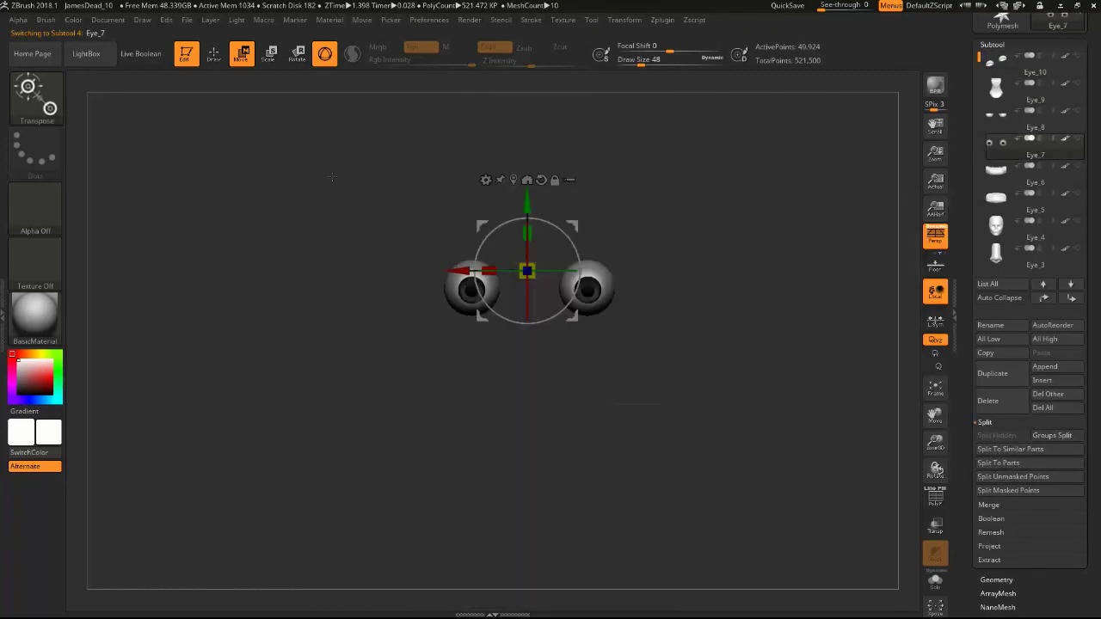
{"action": "scroll", "coordinate": [987, 579], "scroll_direction": "down", "scroll_amount": 5}
{"action": "left_click", "coordinate": [1000, 232]}
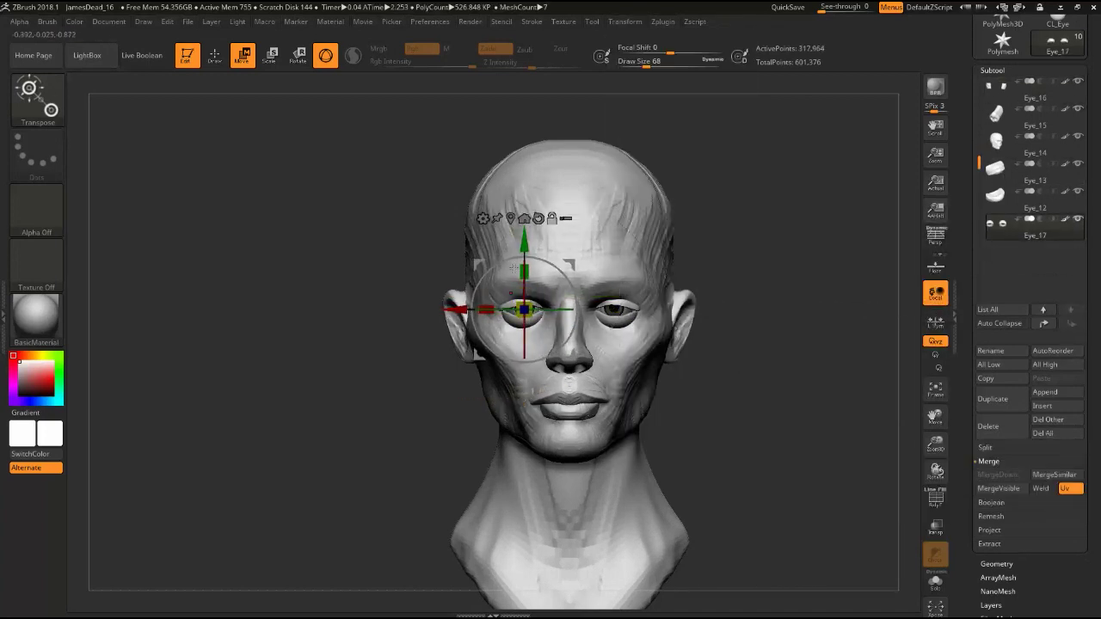
- Nudge the selected eye into place, then build up clay on the head with a larger brush
{"action": "left_click_drag", "start_coordinate": [514, 270], "coordinate": [526, 402]}
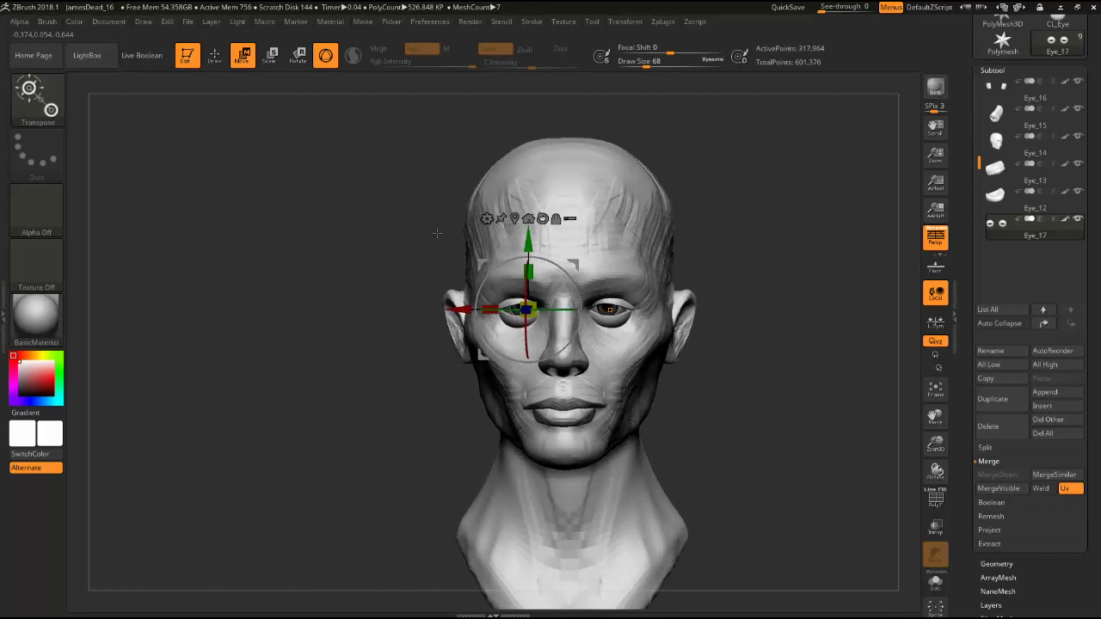
{"action": "key", "text": "b"}
{"action": "key", "text": "c"}
{"action": "key", "text": "b"}
{"action": "left_click", "coordinate": [539, 296], "text": "alt"}
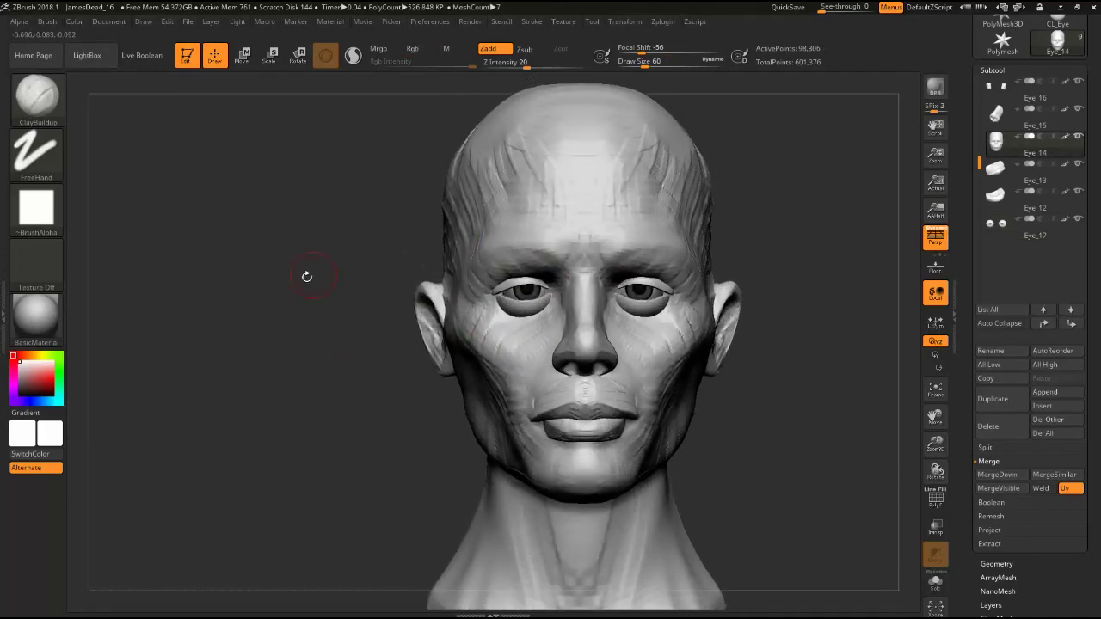
{"action": "mouse_move", "coordinate": [332, 215]}
{"action": "left_mouse_down"}
{"action": "mouse_move", "coordinate": [277, 199]}
{"action": "mouse_move", "coordinate": [436, 226]}
{"action": "left_mouse_up"}
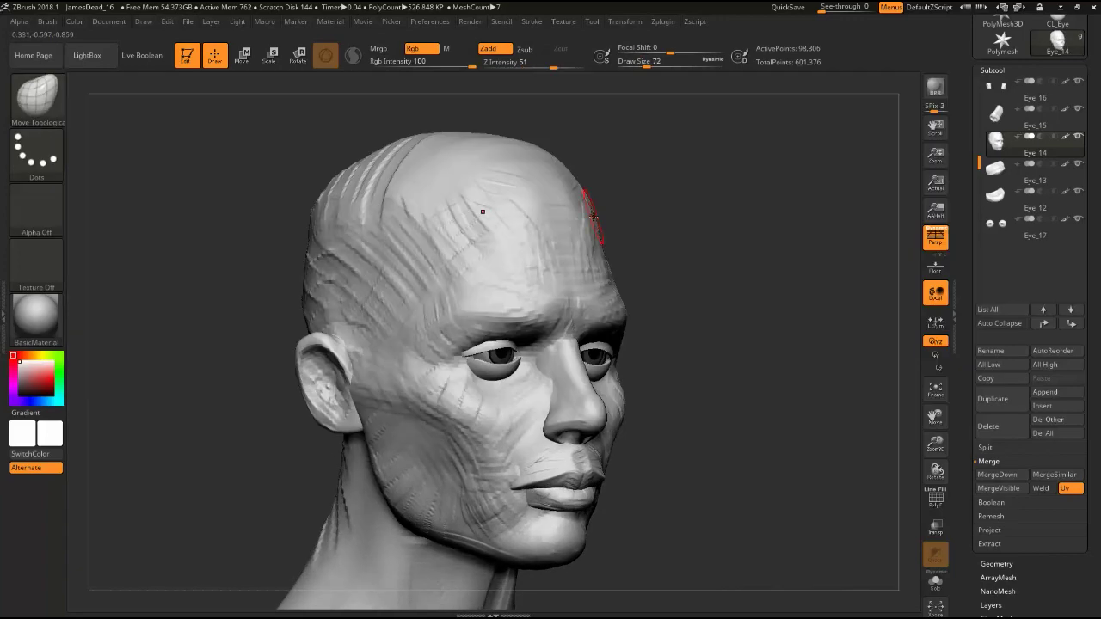
{"action": "key", "text": "space"}
{"action": "left_click_drag", "start_coordinate": [593, 217], "coordinate": [258, 172]}
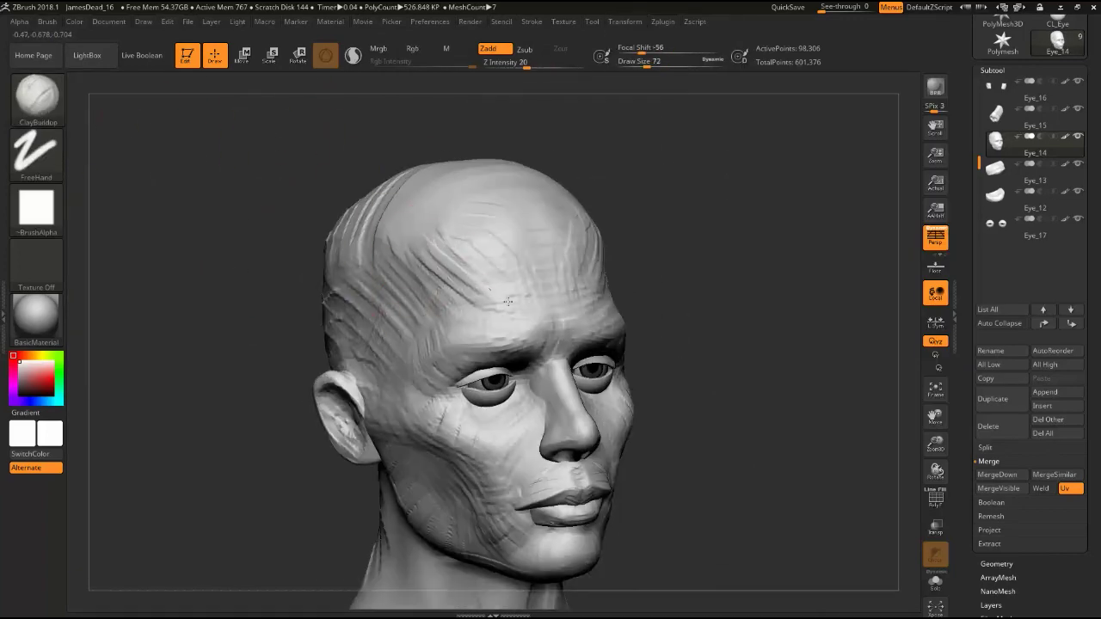
{"action": "mouse_move", "coordinate": [404, 258]}
{"action": "left_mouse_down"}
{"action": "mouse_move", "coordinate": [195, 218]}
{"action": "mouse_move", "coordinate": [254, 309]}
{"action": "mouse_move", "coordinate": [288, 316]}
{"action": "mouse_move", "coordinate": [334, 272]}
{"action": "mouse_move", "coordinate": [317, 312]}
{"action": "left_mouse_up"}
- Reshape large areas of the head with the Move brush, then return to ClayBuildup
{"action": "key", "text": "b"}
{"action": "left_click", "coordinate": [610, 295]}
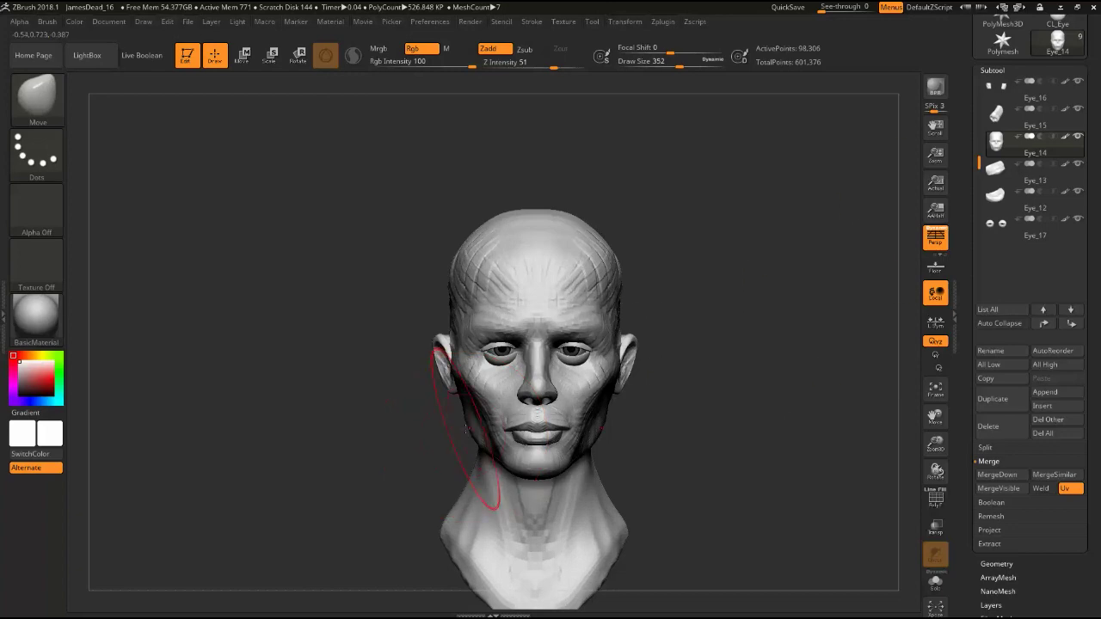
{"action": "left_click_drag", "start_coordinate": [337, 402], "coordinate": [516, 396]}
{"action": "left_click", "coordinate": [624, 21]}
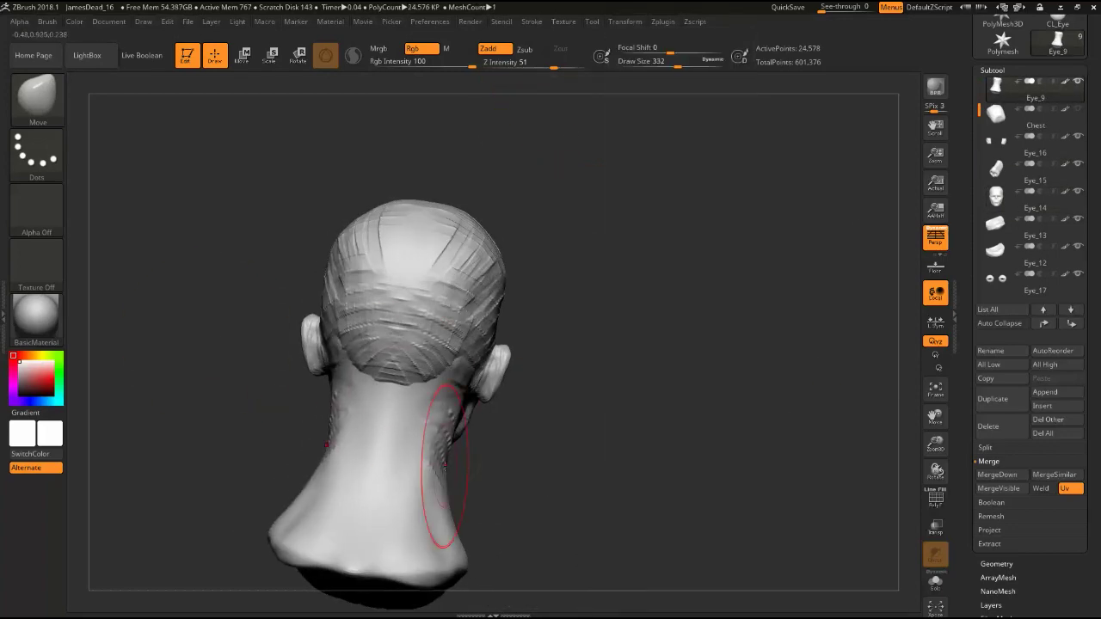
{"action": "key", "text": "b"}
{"action": "left_click", "coordinate": [155, 109]}
{"action": "mouse_move", "coordinate": [405, 448]}
{"action": "left_mouse_down"}
{"action": "mouse_move", "coordinate": [485, 430]}
{"action": "mouse_move", "coordinate": [471, 377]}
{"action": "mouse_move", "coordinate": [509, 438]}
{"action": "mouse_move", "coordinate": [369, 356]}
{"action": "mouse_move", "coordinate": [508, 376]}
{"action": "mouse_move", "coordinate": [378, 488]}
{"action": "left_mouse_up"}
- Refine the face with Move Topological and review the head from all sides
{"action": "key", "text": "b"}
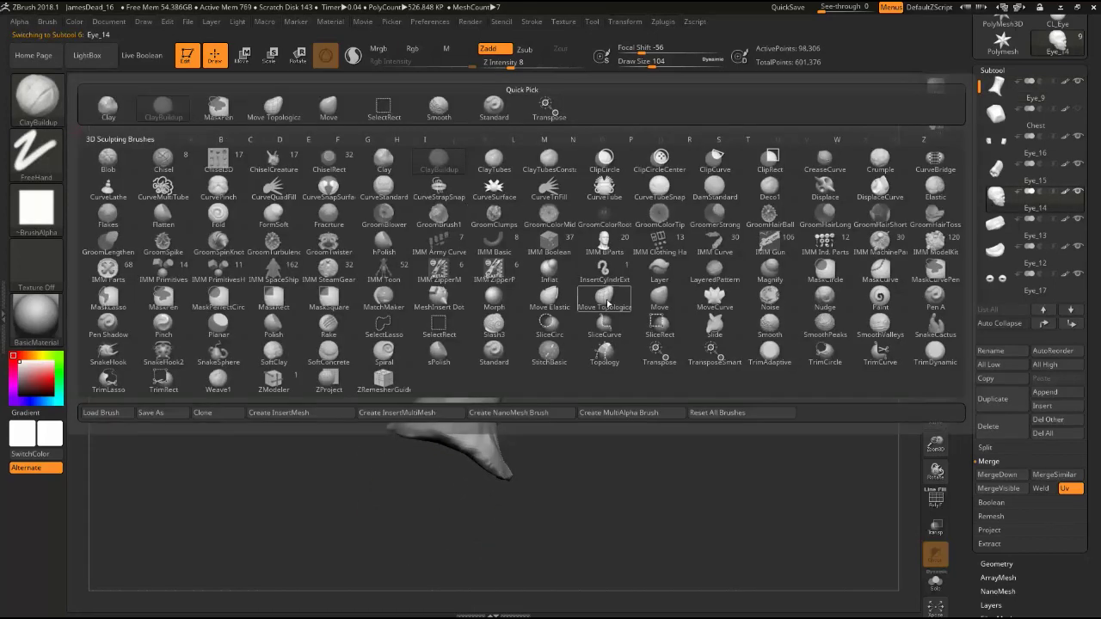
{"action": "key", "text": "m"}
{"action": "key", "text": "t"}
{"action": "left_click", "coordinate": [441, 305], "text": "alt"}
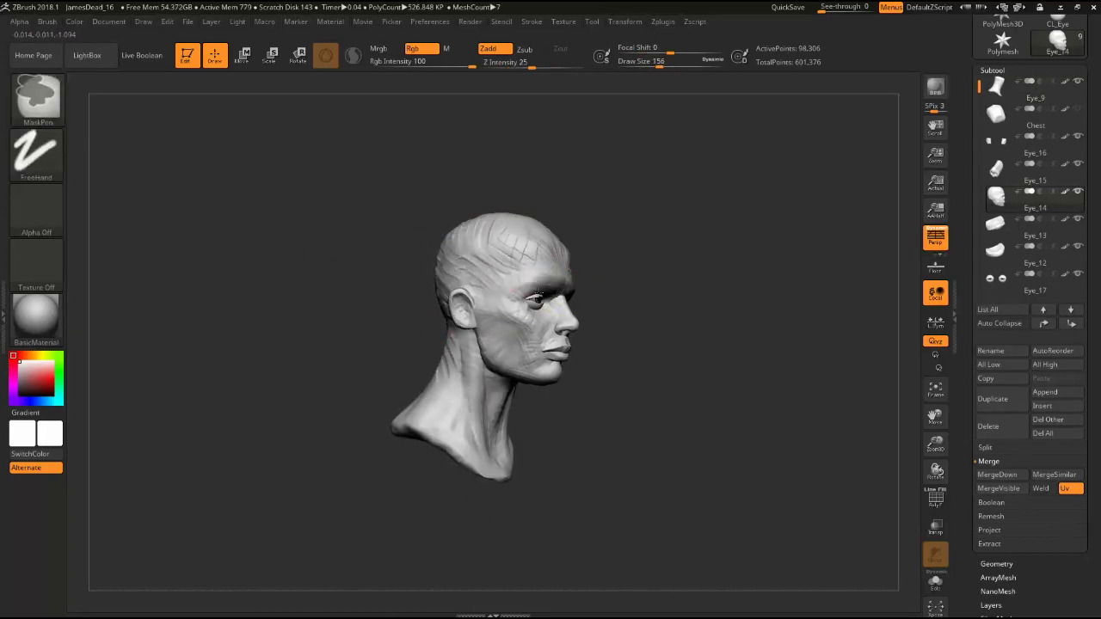
{"action": "left_click_drag", "start_coordinate": [440, 306], "coordinate": [270, 251]}
{"action": "key", "text": "w"}
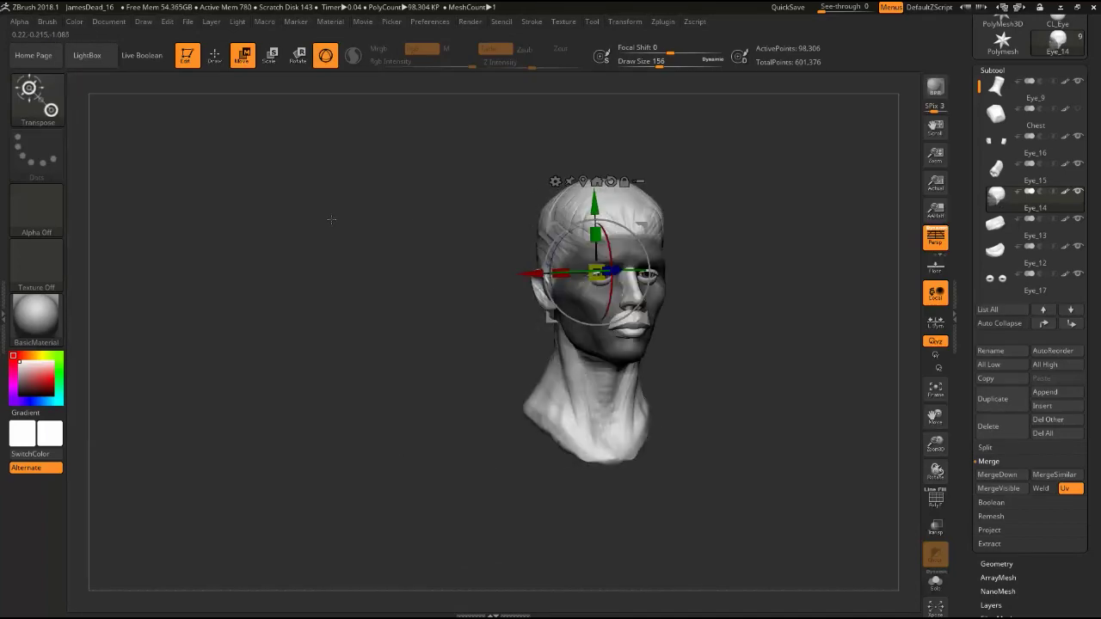
{"action": "left_click_drag", "start_coordinate": [330, 219], "coordinate": [384, 341]}
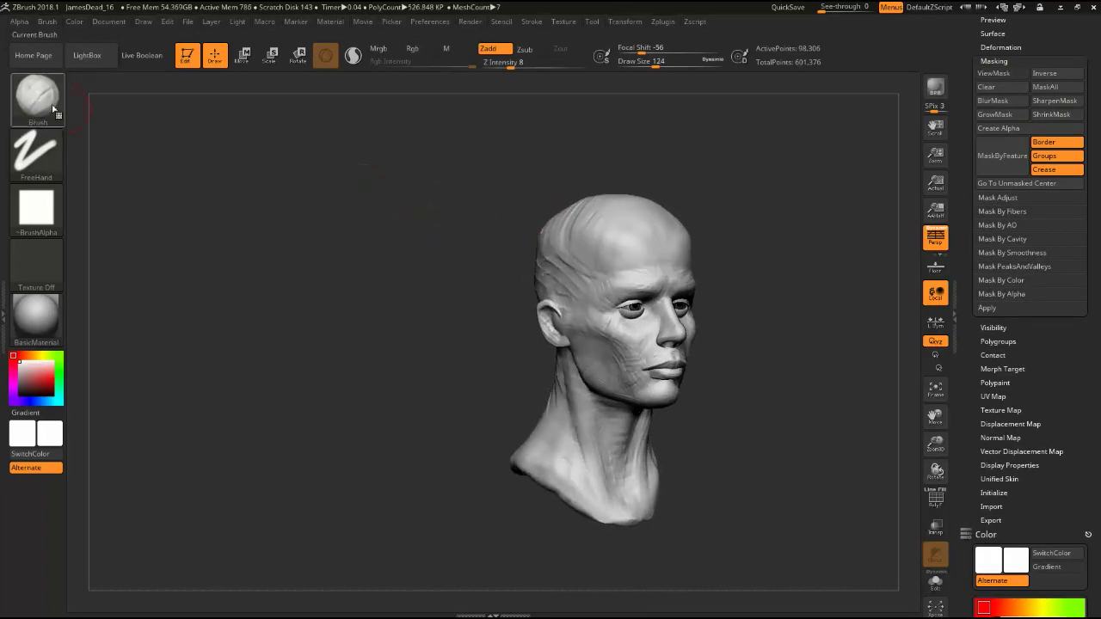
{"action": "left_click_drag", "start_coordinate": [654, 227], "coordinate": [574, 261]}
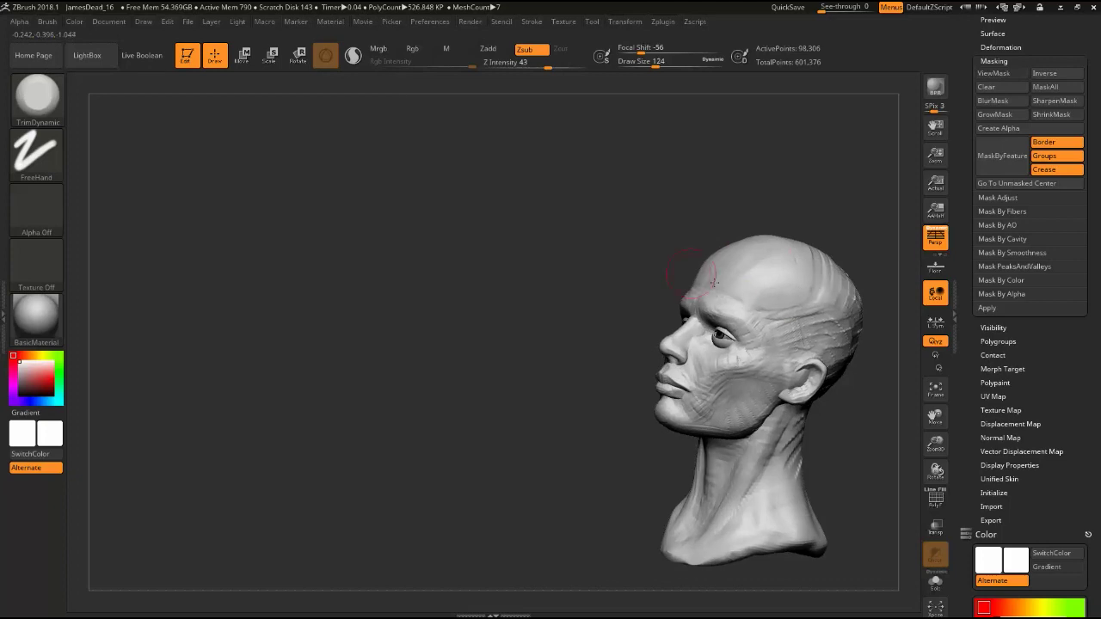
{"action": "mouse_move", "coordinate": [628, 308]}
{"action": "left_mouse_down"}
{"action": "mouse_move", "coordinate": [634, 319]}
{"action": "mouse_move", "coordinate": [553, 382]}
{"action": "left_mouse_up"}
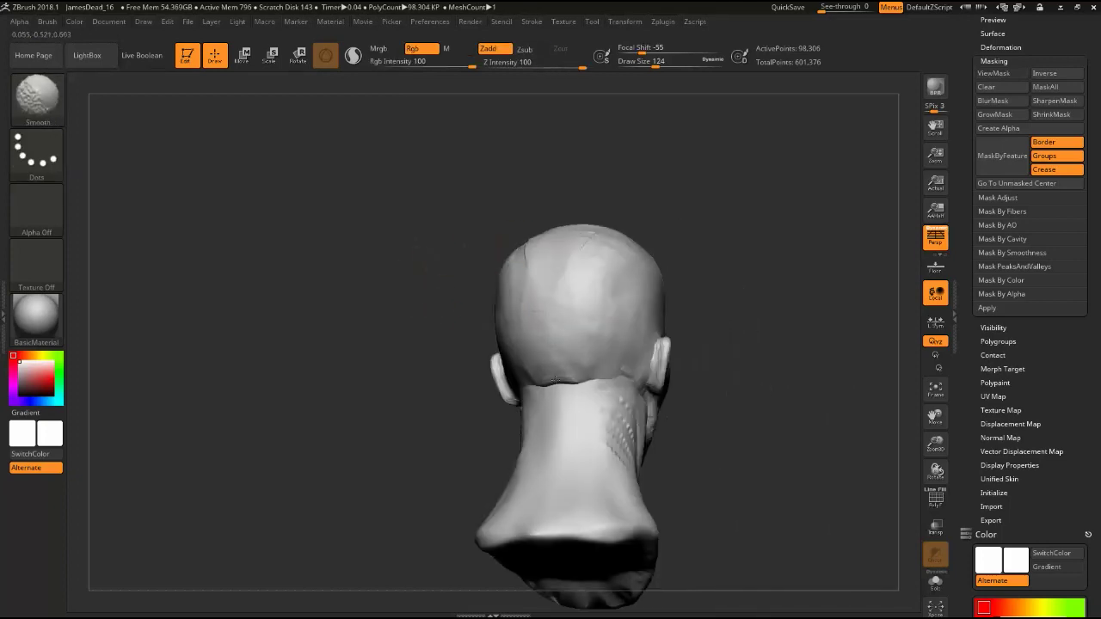
{"action": "left_click_drag", "start_coordinate": [615, 347], "coordinate": [500, 218]}
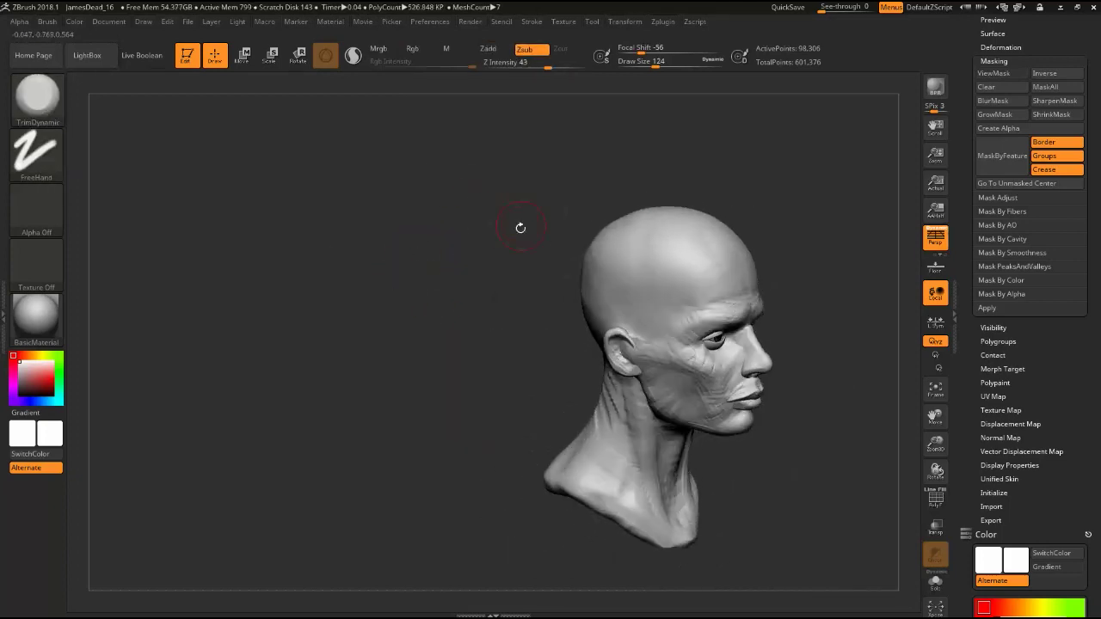
{"action": "mouse_move", "coordinate": [436, 390]}
{"action": "left_mouse_down"}
{"action": "mouse_move", "coordinate": [652, 290]}
{"action": "mouse_move", "coordinate": [499, 250]}
{"action": "mouse_move", "coordinate": [621, 316]}
{"action": "mouse_move", "coordinate": [585, 315]}
{"action": "mouse_move", "coordinate": [315, 263]}
{"action": "mouse_move", "coordinate": [336, 286]}
{"action": "mouse_move", "coordinate": [513, 240]}
{"action": "left_mouse_up"}
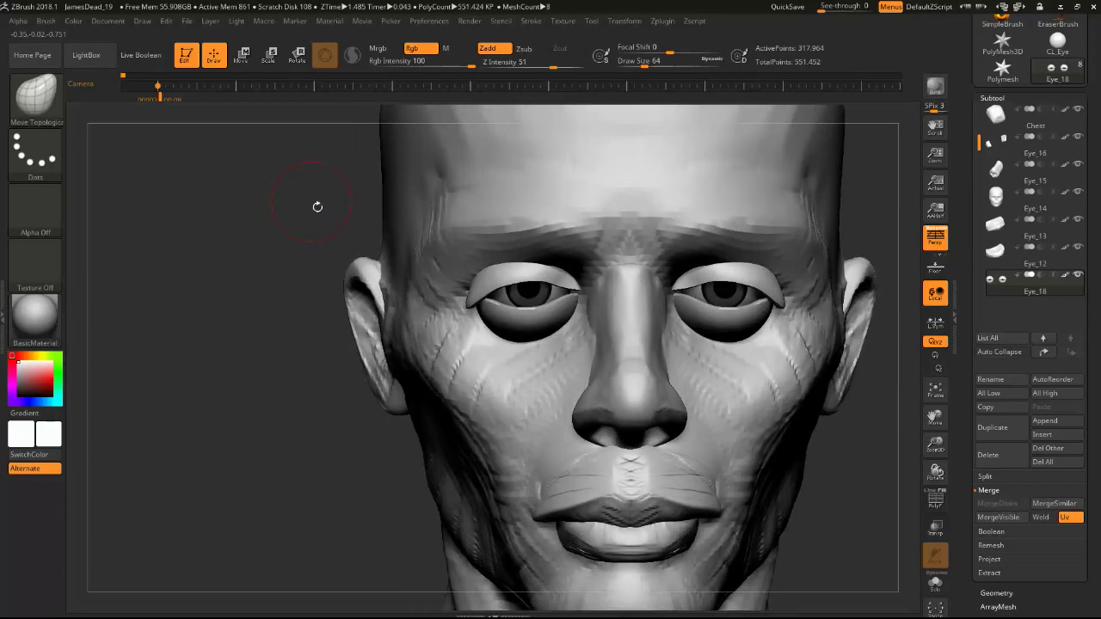
- Subdivide the head one level, then build up and Shift-smooth clay on the face
{"action": "mouse_move", "coordinate": [315, 206]}
{"action": "left_mouse_down"}
{"action": "mouse_move", "coordinate": [279, 351]}
{"action": "mouse_move", "coordinate": [559, 293]}
{"action": "left_mouse_up"}
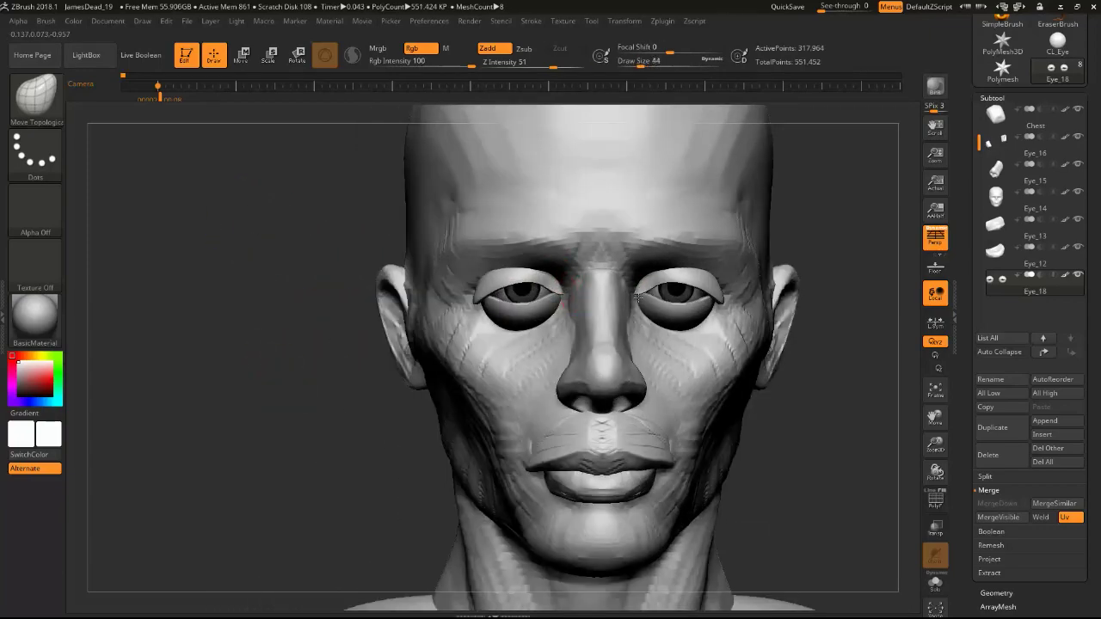
{"action": "left_click_drag", "start_coordinate": [654, 284], "coordinate": [163, 112]}
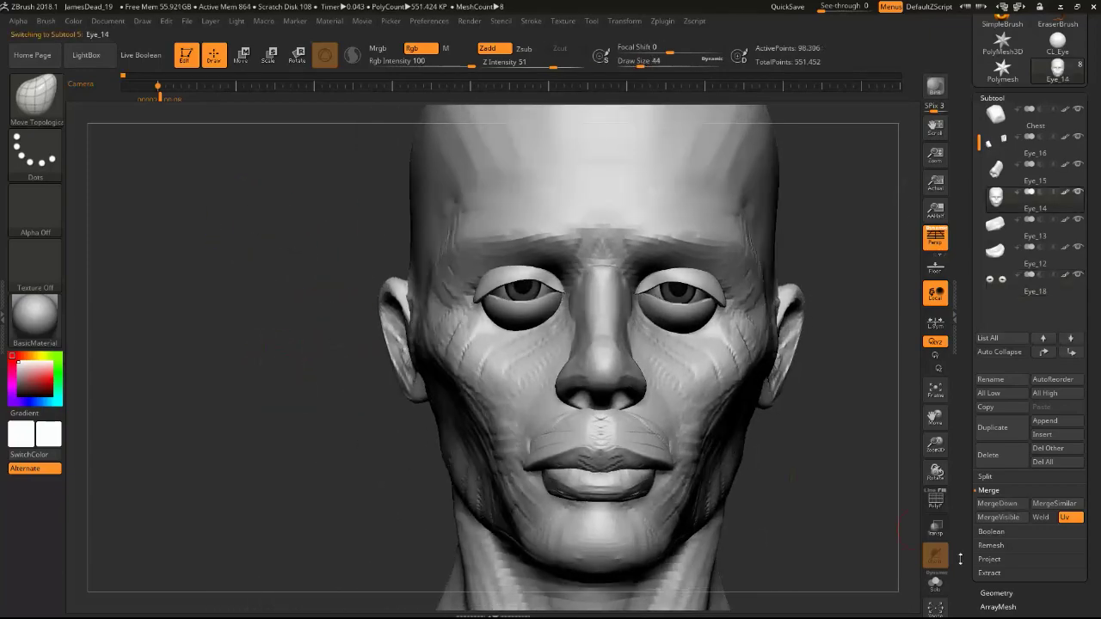
{"action": "key", "text": "ctrl+d"}
{"action": "mouse_move", "coordinate": [549, 268]}
{"action": "left_mouse_down"}
{"action": "mouse_move", "coordinate": [412, 310]}
{"action": "mouse_move", "coordinate": [258, 258]}
{"action": "left_mouse_up"}
{"action": "left_click", "coordinate": [45, 21]}
{"action": "left_click", "coordinate": [86, 546]}
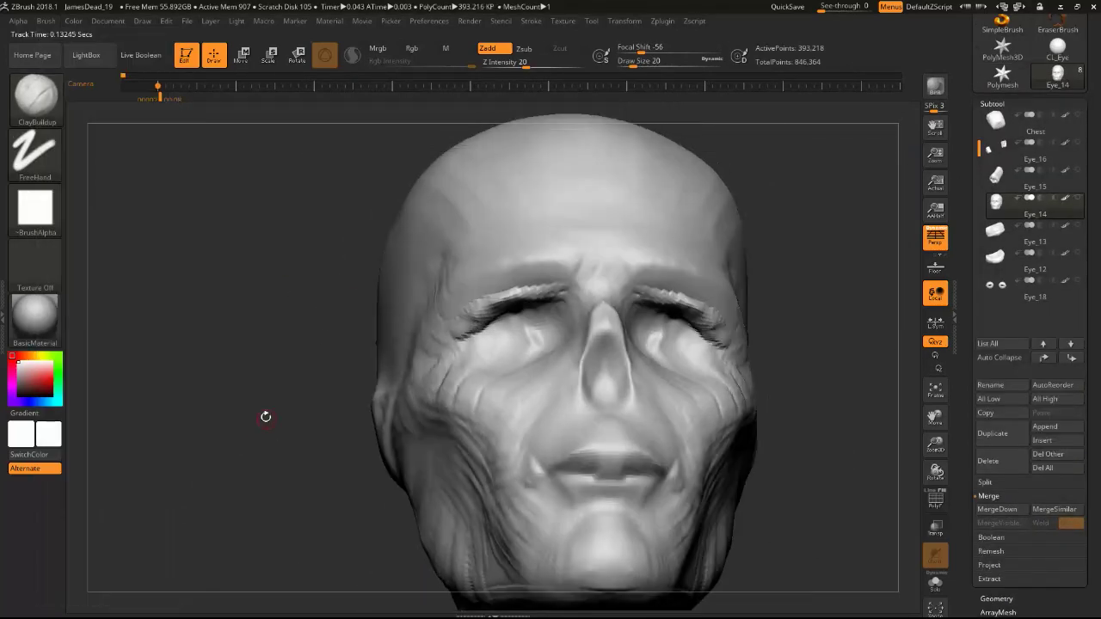
{"action": "left_click_drag", "start_coordinate": [265, 413], "coordinate": [464, 344]}
{"action": "mouse_move", "coordinate": [492, 286]}
{"action": "left_mouse_down"}
{"action": "mouse_move", "coordinate": [462, 246]}
{"action": "mouse_move", "coordinate": [499, 264]}
{"action": "mouse_move", "coordinate": [526, 312]}
{"action": "left_mouse_up"}
{"action": "key", "text": "shift"}
{"action": "mouse_move", "coordinate": [327, 413]}
{"action": "left_mouse_down"}
{"action": "mouse_move", "coordinate": [258, 422]}
{"action": "mouse_move", "coordinate": [295, 441]}
{"action": "left_mouse_up"}
- Show the other parts, turn off PolyF, and move the head subtool up the list
{"action": "left_click", "coordinate": [474, 334], "text": "alt"}
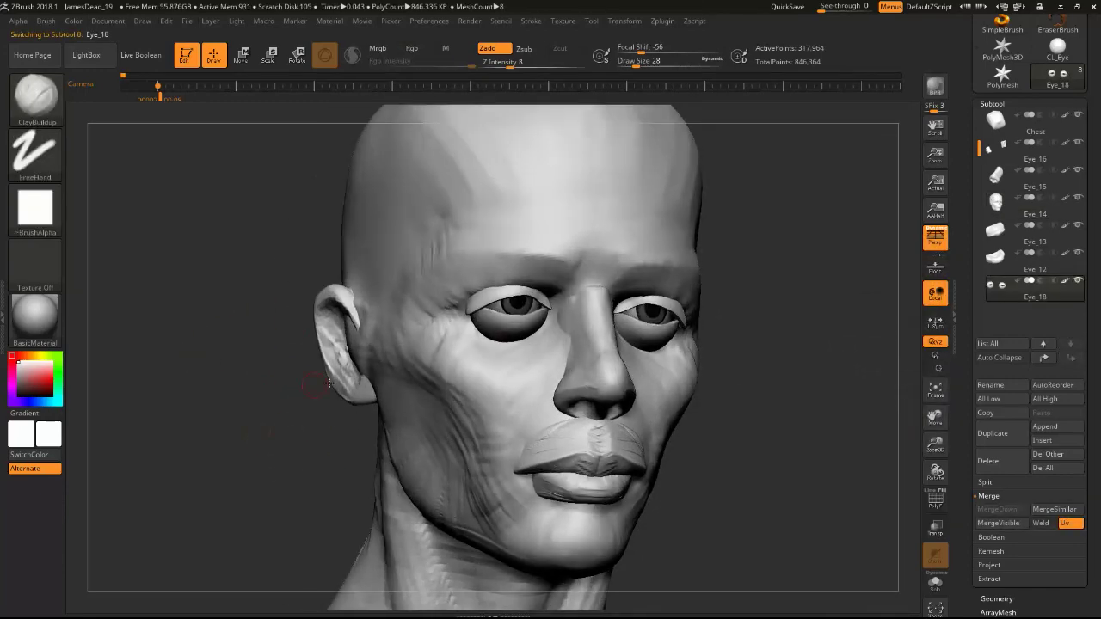
{"action": "mouse_move", "coordinate": [519, 345]}
{"action": "right_mouse_down"}
{"action": "mouse_move", "coordinate": [488, 416]}
{"action": "mouse_move", "coordinate": [263, 410]}
{"action": "mouse_move", "coordinate": [424, 333]}
{"action": "mouse_move", "coordinate": [430, 394]}
{"action": "mouse_move", "coordinate": [463, 432]}
{"action": "right_mouse_up"}
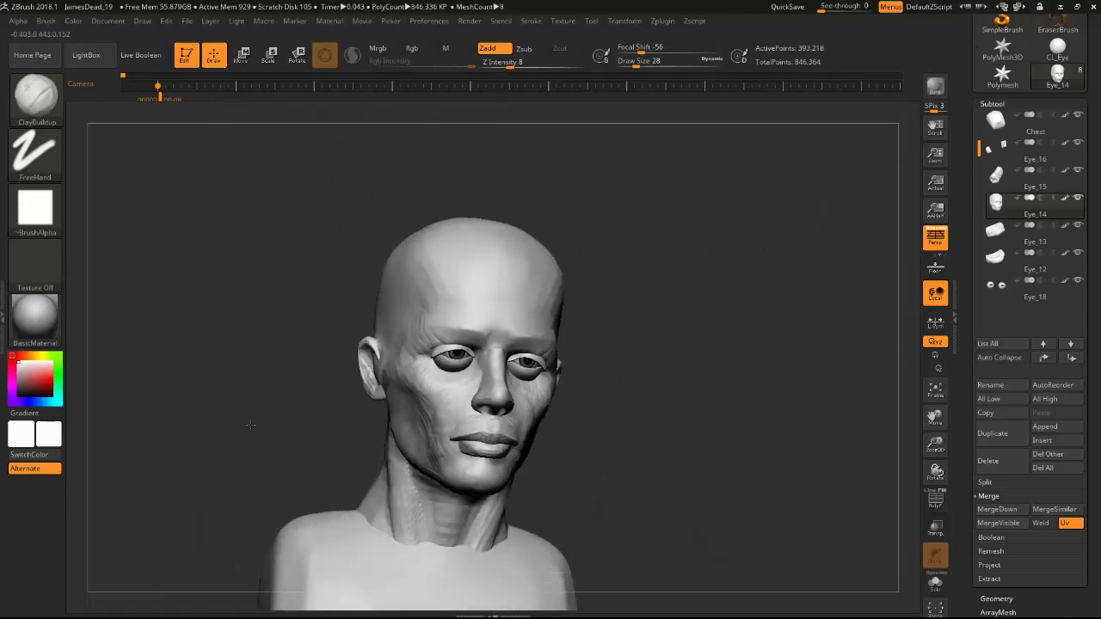
{"action": "right_click_drag", "start_coordinate": [341, 442], "coordinate": [560, 449]}
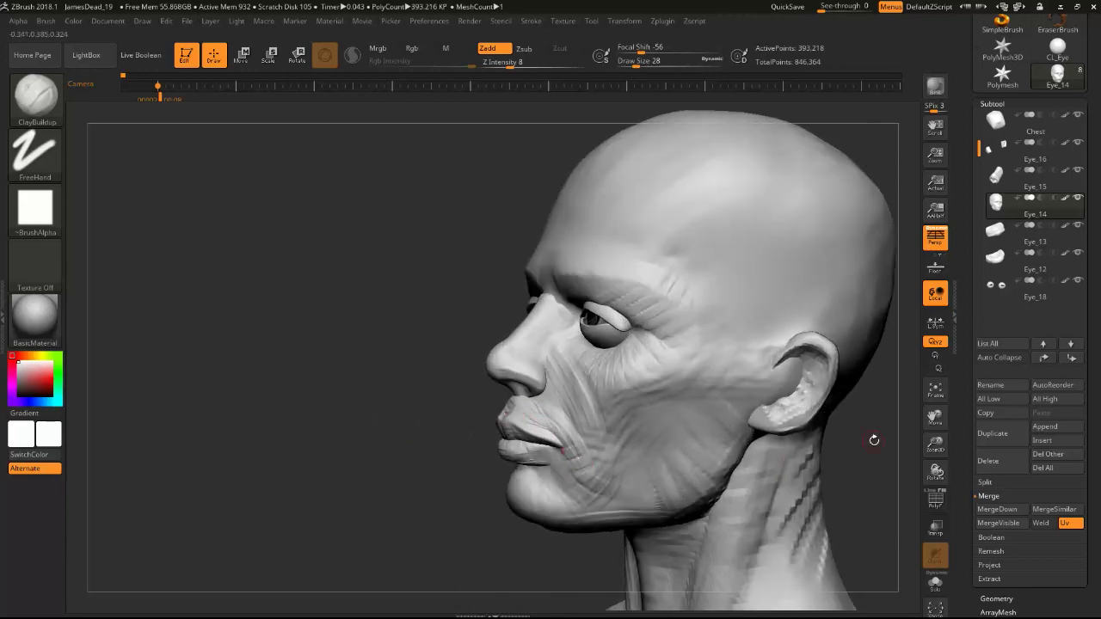
{"action": "right_click_drag", "start_coordinate": [874, 440], "coordinate": [908, 412]}
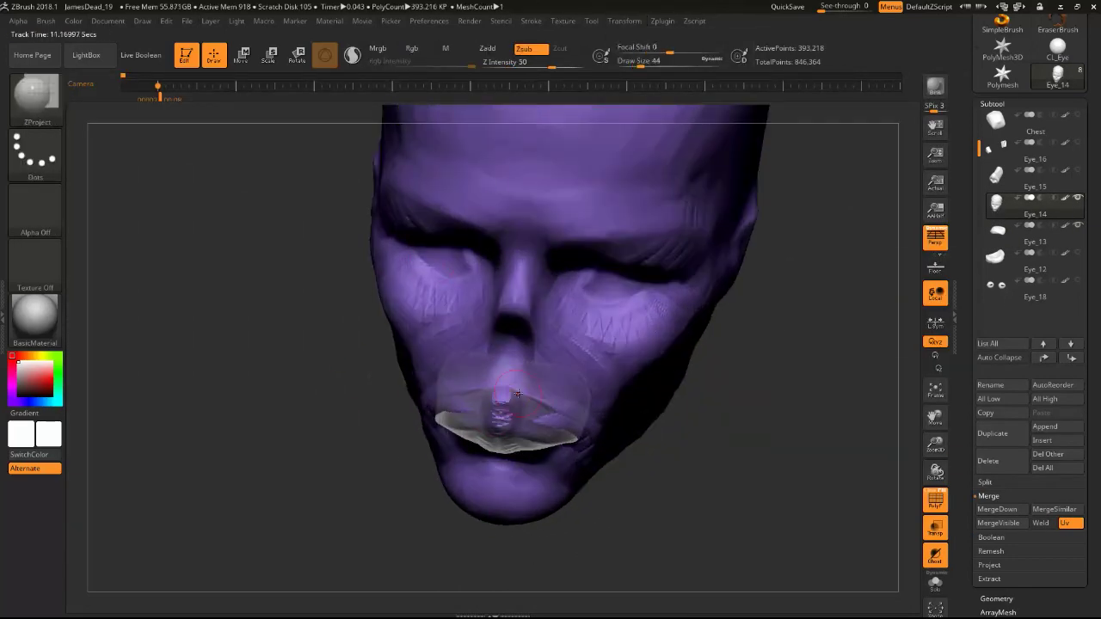
{"action": "mouse_move", "coordinate": [518, 394]}
{"action": "right_mouse_down"}
{"action": "mouse_move", "coordinate": [881, 492]}
{"action": "mouse_move", "coordinate": [345, 344]}
{"action": "mouse_move", "coordinate": [320, 405]}
{"action": "mouse_move", "coordinate": [249, 401]}
{"action": "mouse_move", "coordinate": [900, 344]}
{"action": "right_mouse_up"}
{"action": "left_click", "coordinate": [933, 500]}
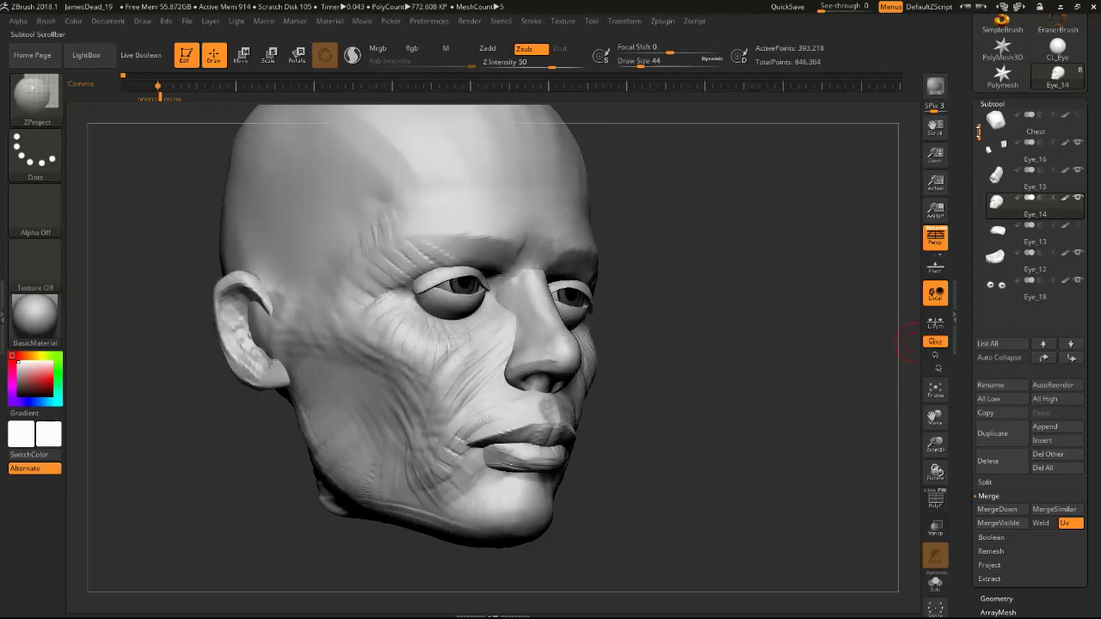
{"action": "left_click", "coordinate": [1046, 358]}
{"action": "right_click_drag", "start_coordinate": [377, 437], "coordinate": [255, 288]}
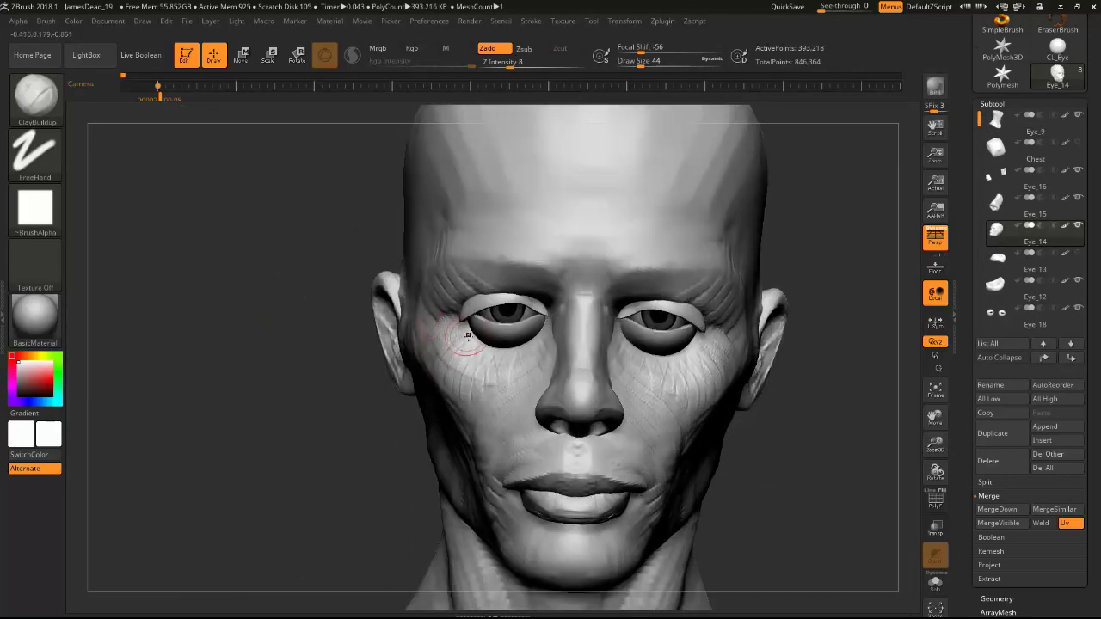
{"action": "mouse_move", "coordinate": [437, 360]}
{"action": "right_mouse_down"}
{"action": "mouse_move", "coordinate": [460, 319]}
{"action": "mouse_move", "coordinate": [430, 312]}
{"action": "mouse_move", "coordinate": [528, 344]}
{"action": "mouse_move", "coordinate": [535, 404]}
{"action": "right_mouse_up"}
{"action": "mouse_move", "coordinate": [513, 482]}
{"action": "right_mouse_down"}
{"action": "mouse_move", "coordinate": [511, 504]}
{"action": "mouse_move", "coordinate": [603, 516]}
{"action": "mouse_move", "coordinate": [249, 354]}
{"action": "mouse_move", "coordinate": [528, 442]}
{"action": "right_mouse_up"}
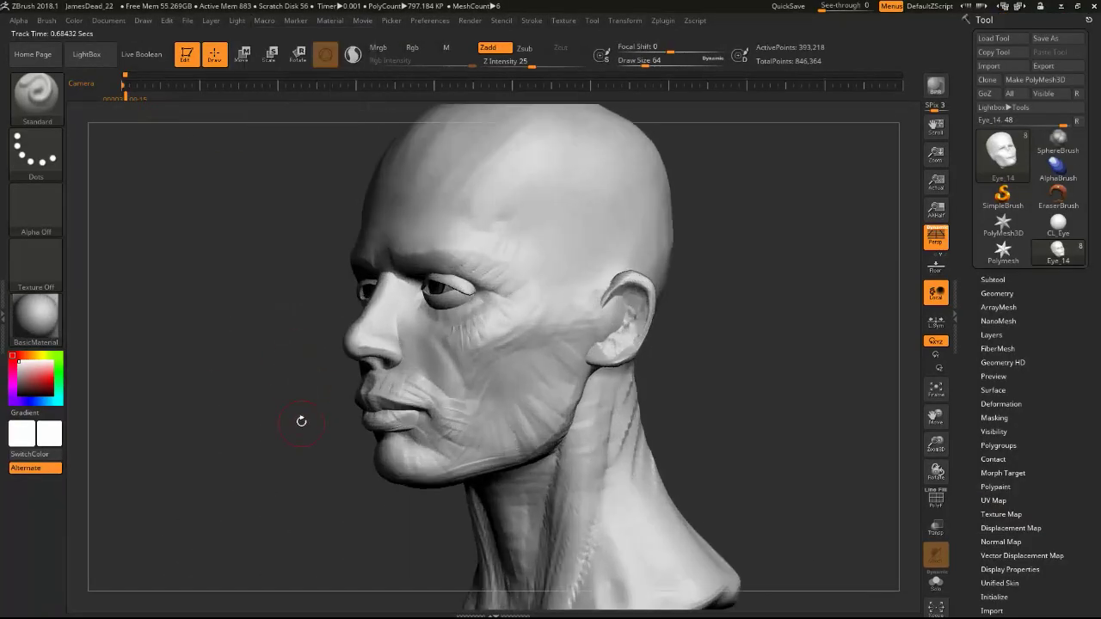
- Carve the brow creases on the head with an enlarged Move Topological brush
{"action": "mouse_move", "coordinate": [301, 420]}
{"action": "right_mouse_down"}
{"action": "mouse_move", "coordinate": [554, 356]}
{"action": "mouse_move", "coordinate": [263, 238]}
{"action": "mouse_move", "coordinate": [287, 376]}
{"action": "mouse_move", "coordinate": [561, 416]}
{"action": "mouse_move", "coordinate": [270, 436]}
{"action": "mouse_move", "coordinate": [455, 418]}
{"action": "mouse_move", "coordinate": [492, 386]}
{"action": "mouse_move", "coordinate": [278, 290]}
{"action": "mouse_move", "coordinate": [672, 329]}
{"action": "mouse_move", "coordinate": [731, 310]}
{"action": "mouse_move", "coordinate": [565, 295]}
{"action": "mouse_move", "coordinate": [418, 258]}
{"action": "mouse_move", "coordinate": [187, 243]}
{"action": "mouse_move", "coordinate": [570, 304]}
{"action": "mouse_move", "coordinate": [386, 290]}
{"action": "mouse_move", "coordinate": [624, 306]}
{"action": "right_mouse_up"}
{"action": "mouse_move", "coordinate": [356, 290]}
{"action": "right_mouse_down"}
{"action": "mouse_move", "coordinate": [605, 315]}
{"action": "mouse_move", "coordinate": [394, 322]}
{"action": "mouse_move", "coordinate": [570, 294]}
{"action": "right_mouse_up"}
{"action": "left_click", "coordinate": [570, 294], "text": "alt"}
{"action": "key", "text": "bracketright"}
{"action": "key", "text": "bracketright"}
{"action": "left_click", "coordinate": [533, 370], "text": "alt"}
{"action": "mouse_move", "coordinate": [350, 380]}
{"action": "right_mouse_down"}
{"action": "mouse_move", "coordinate": [533, 370]}
{"action": "mouse_move", "coordinate": [568, 417]}
{"action": "mouse_move", "coordinate": [738, 443]}
{"action": "right_mouse_up"}
{"action": "key", "text": "bracketright"}
{"action": "key", "text": "bracketright"}
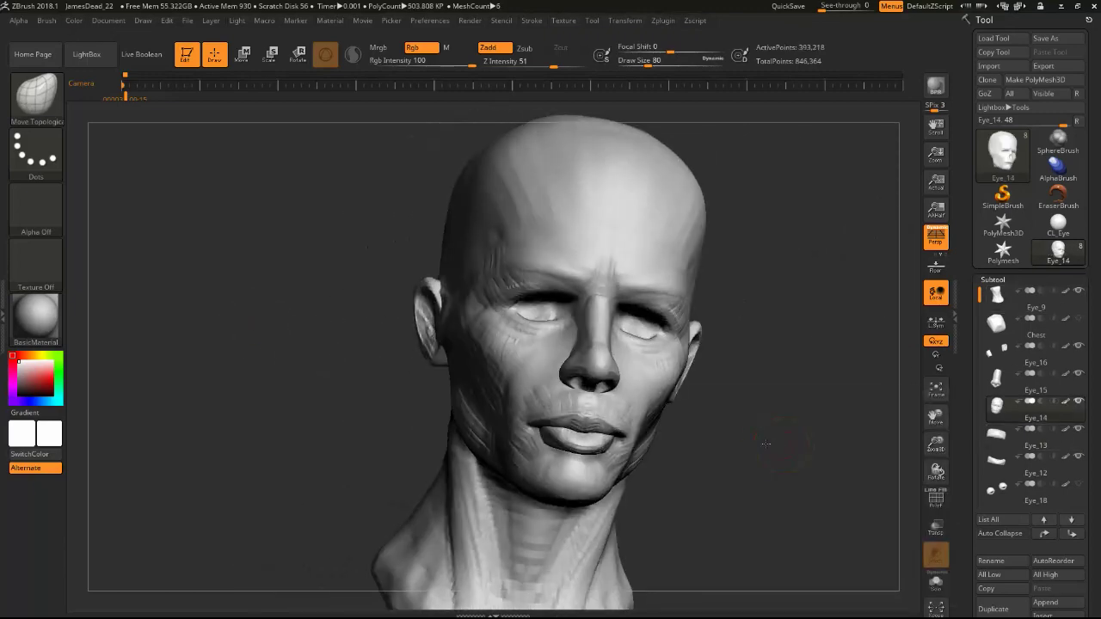
- Refine the creases with ZProject and ClayBuildup, turn off Transp, and view the torso model
{"action": "key", "text": "b"}
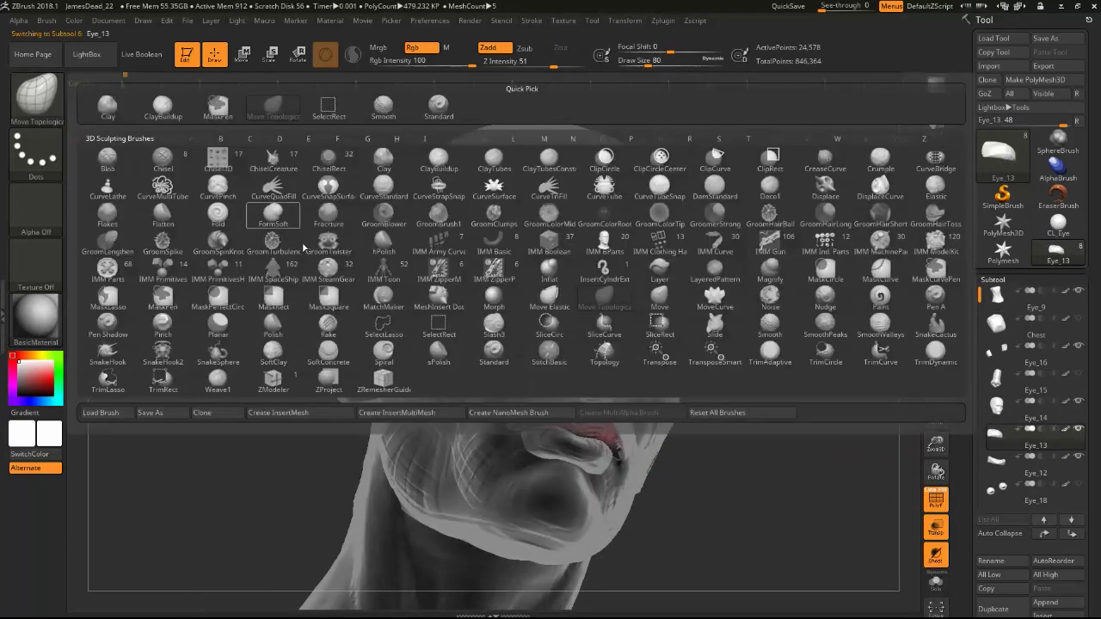
{"action": "key", "text": "z"}
{"action": "key", "text": "p"}
{"action": "right_click_drag", "start_coordinate": [550, 258], "coordinate": [581, 425]}
{"action": "left_click", "coordinate": [580, 425], "text": "alt"}
{"action": "mouse_move", "coordinate": [418, 339]}
{"action": "right_mouse_down"}
{"action": "mouse_move", "coordinate": [806, 491]}
{"action": "mouse_move", "coordinate": [574, 443]}
{"action": "mouse_move", "coordinate": [741, 478]}
{"action": "right_mouse_up"}
{"action": "key", "text": "shift+f"}
{"action": "key", "text": "b"}
{"action": "key", "text": "c"}
{"action": "key", "text": "b"}
{"action": "left_click", "coordinate": [936, 528]}
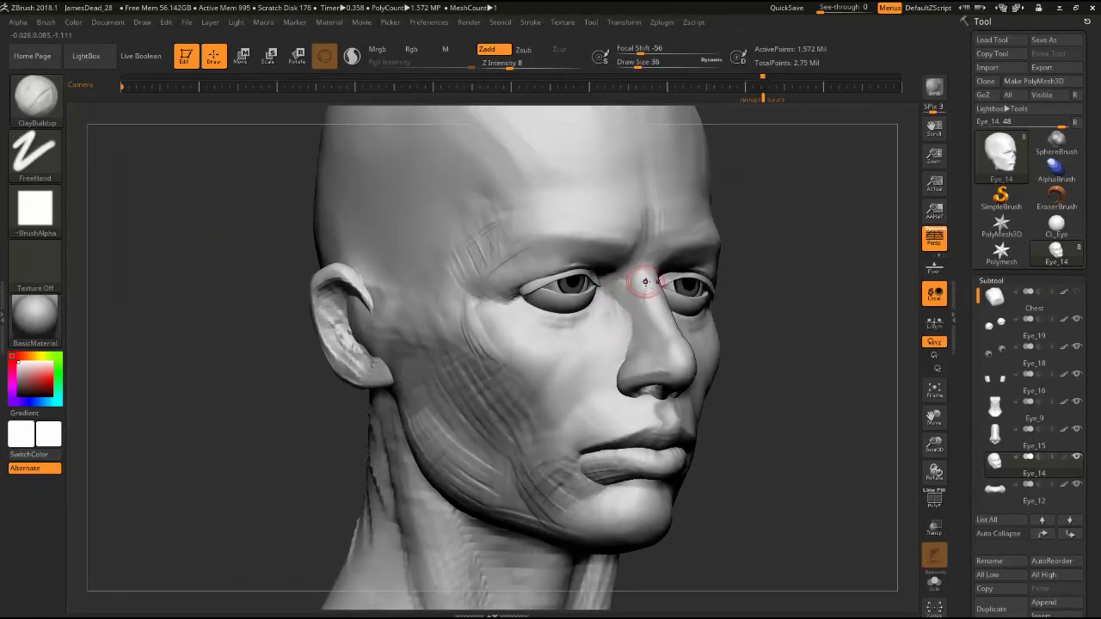
{"action": "mouse_move", "coordinate": [626, 318]}
{"action": "right_mouse_down"}
{"action": "mouse_move", "coordinate": [482, 312]}
{"action": "mouse_move", "coordinate": [537, 419]}
{"action": "right_mouse_up"}
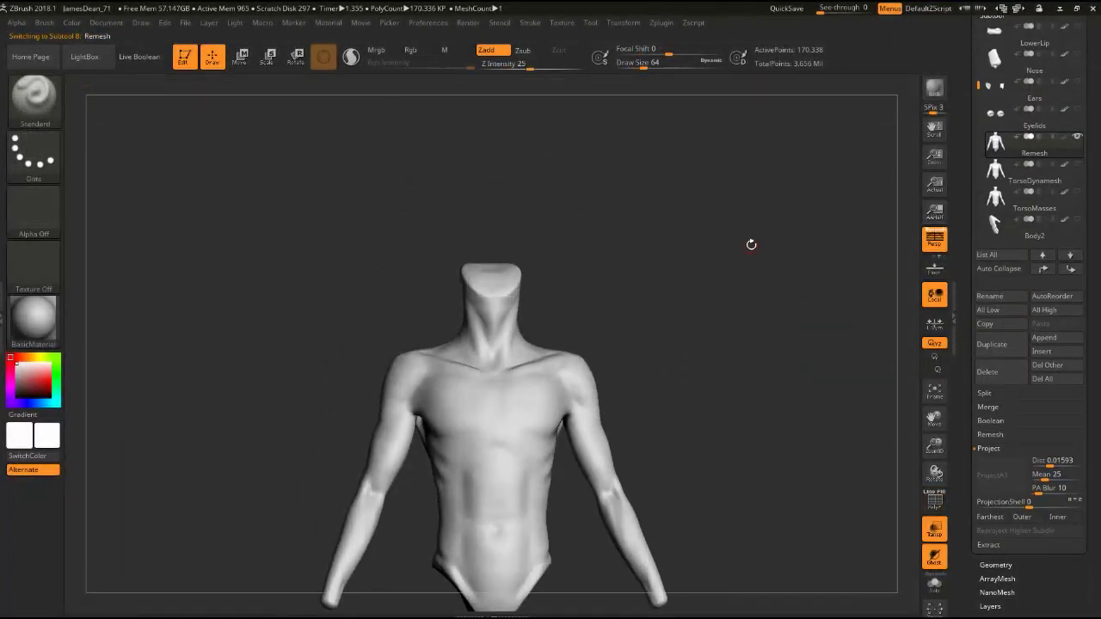
{"action": "left_click_drag", "start_coordinate": [348, 280], "coordinate": [404, 310]}
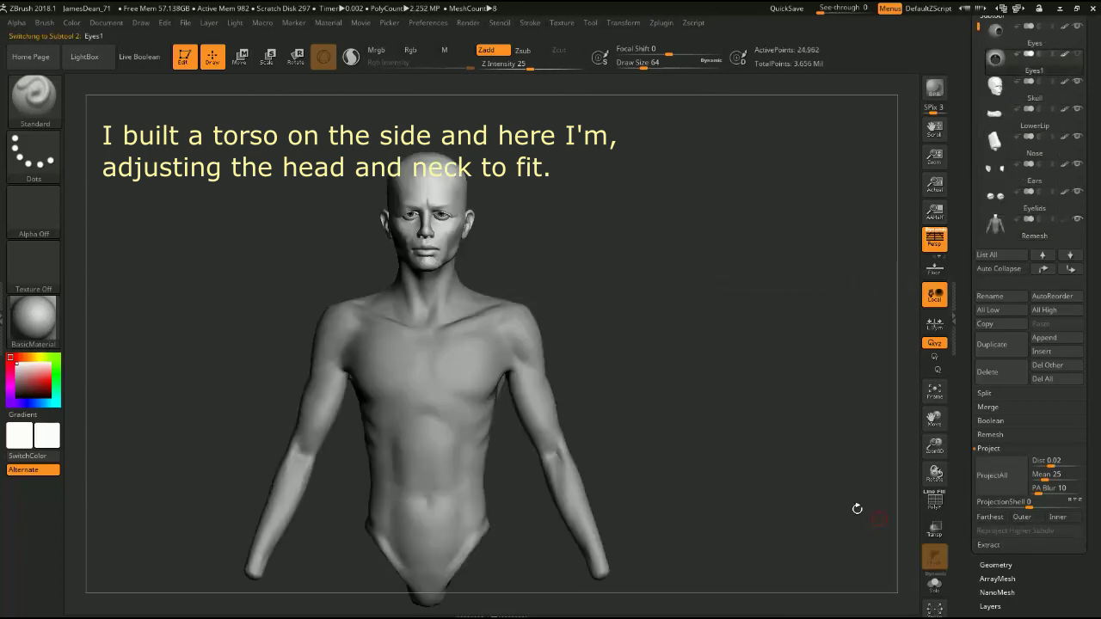
- Pick Move Topological and turn the model around to fit the head onto the neck
{"action": "left_click_drag", "start_coordinate": [307, 263], "coordinate": [221, 286]}
{"action": "left_click", "coordinate": [600, 321]}
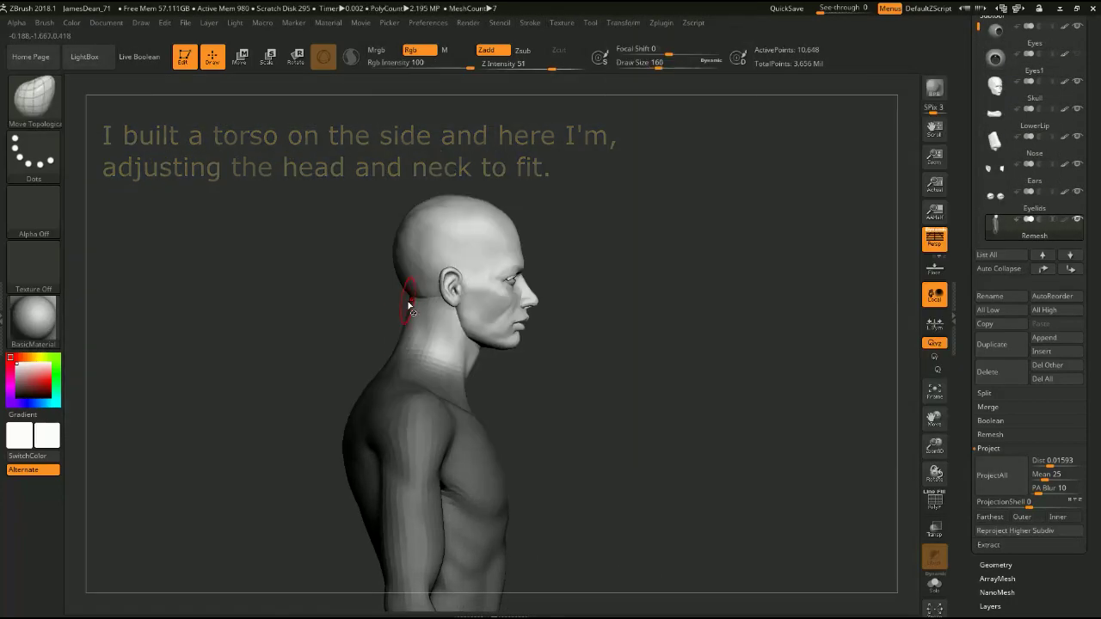
{"action": "left_click_drag", "start_coordinate": [409, 327], "coordinate": [291, 305]}
{"action": "left_click_drag", "start_coordinate": [389, 368], "coordinate": [204, 209]}
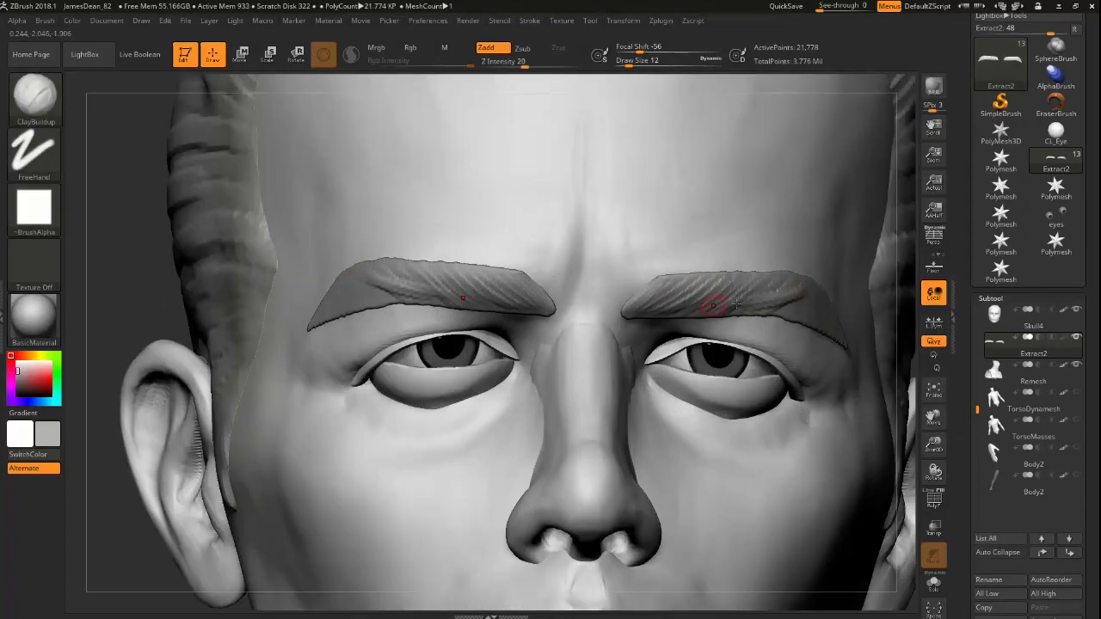
- Orbit the refined head from below and both profiles to check its forms
{"action": "mouse_move", "coordinate": [685, 304]}
{"action": "left_mouse_down"}
{"action": "mouse_move", "coordinate": [263, 252]}
{"action": "mouse_move", "coordinate": [287, 371]}
{"action": "mouse_move", "coordinate": [734, 344]}
{"action": "mouse_move", "coordinate": [437, 225]}
{"action": "left_mouse_up"}
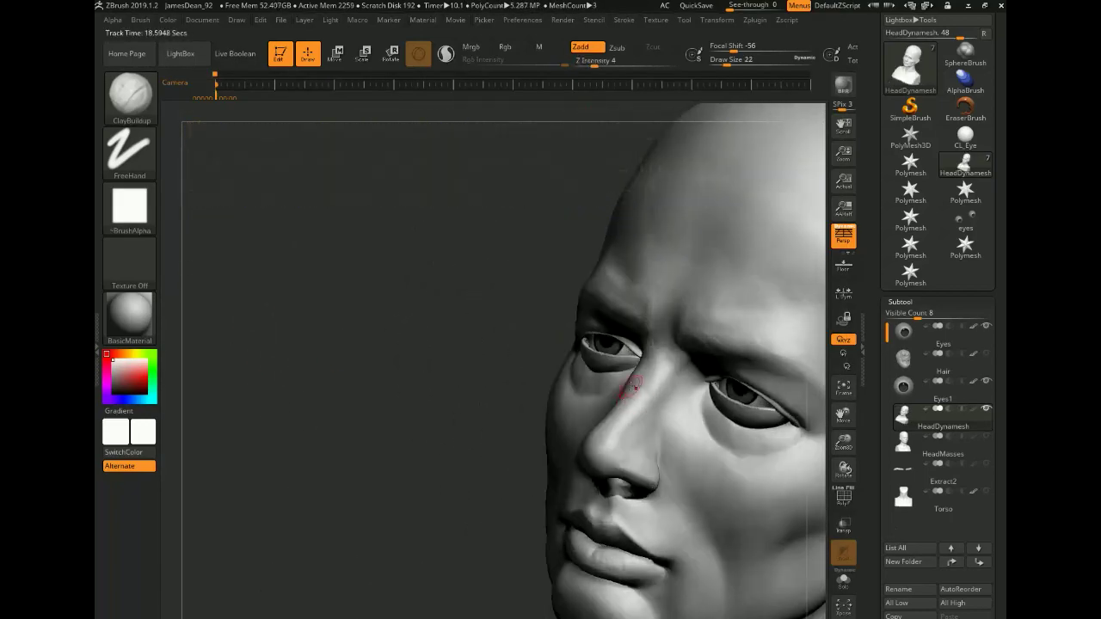
{"action": "left_click_drag", "start_coordinate": [388, 413], "coordinate": [619, 358]}
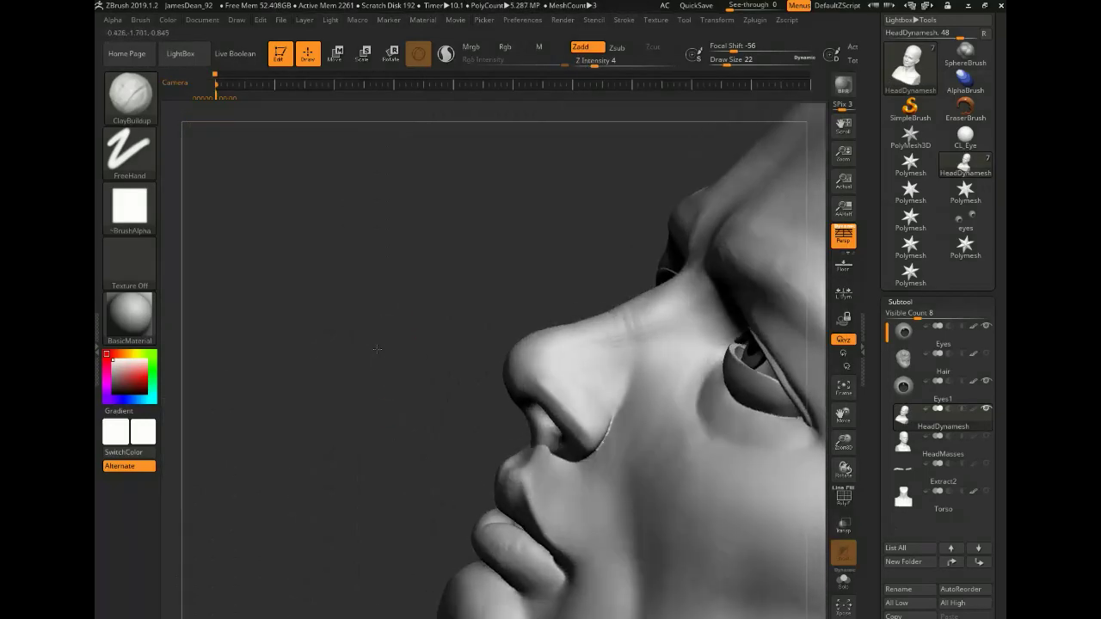
{"action": "left_click_drag", "start_coordinate": [444, 313], "coordinate": [547, 450]}
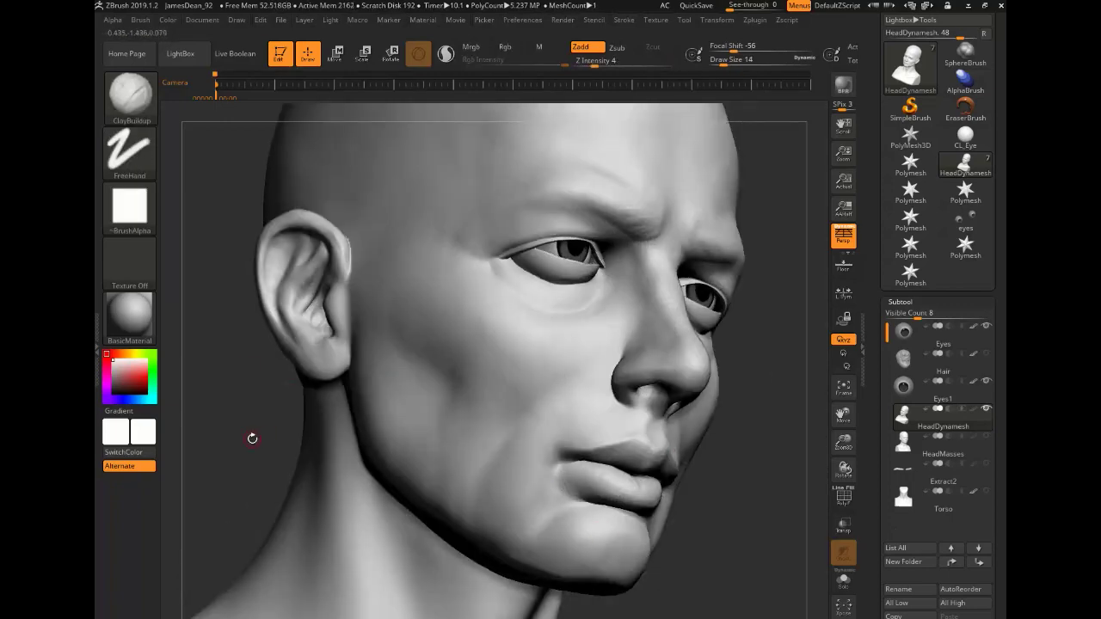
{"action": "mouse_move", "coordinate": [257, 436]}
{"action": "left_mouse_down"}
{"action": "mouse_move", "coordinate": [376, 384]}
{"action": "mouse_move", "coordinate": [385, 361]}
{"action": "left_mouse_up"}
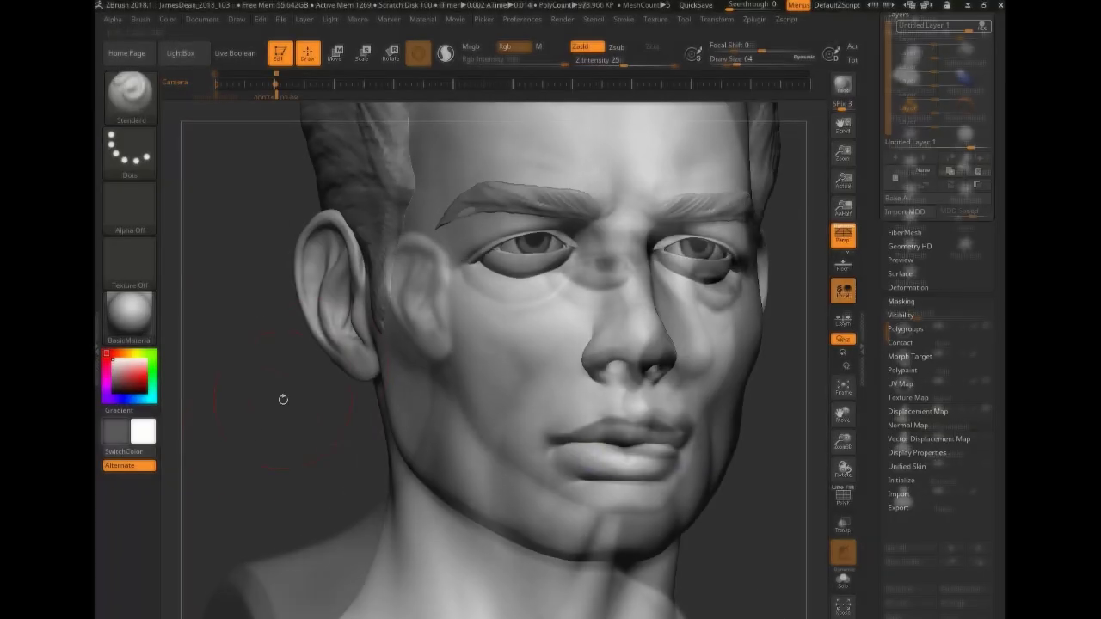
- Zoom and orbit to bring the ear and outer eye corner into view, then reframe the head
{"action": "left_click_drag", "start_coordinate": [388, 534], "coordinate": [289, 517]}
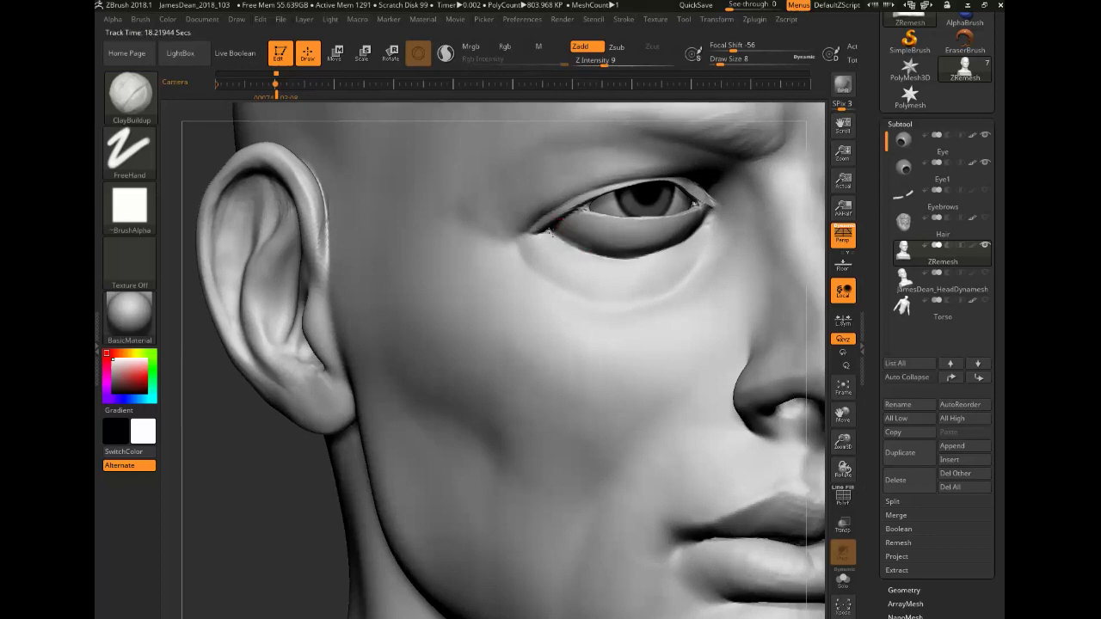
{"action": "right_click_drag", "start_coordinate": [568, 249], "coordinate": [551, 226]}
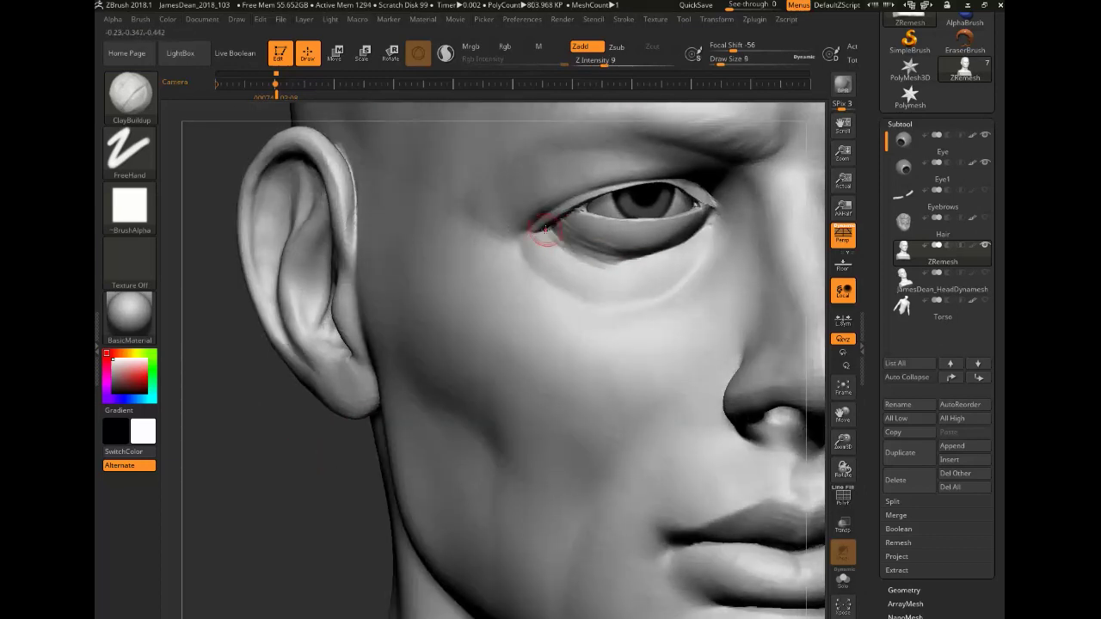
{"action": "right_click_drag", "start_coordinate": [370, 398], "coordinate": [619, 379]}
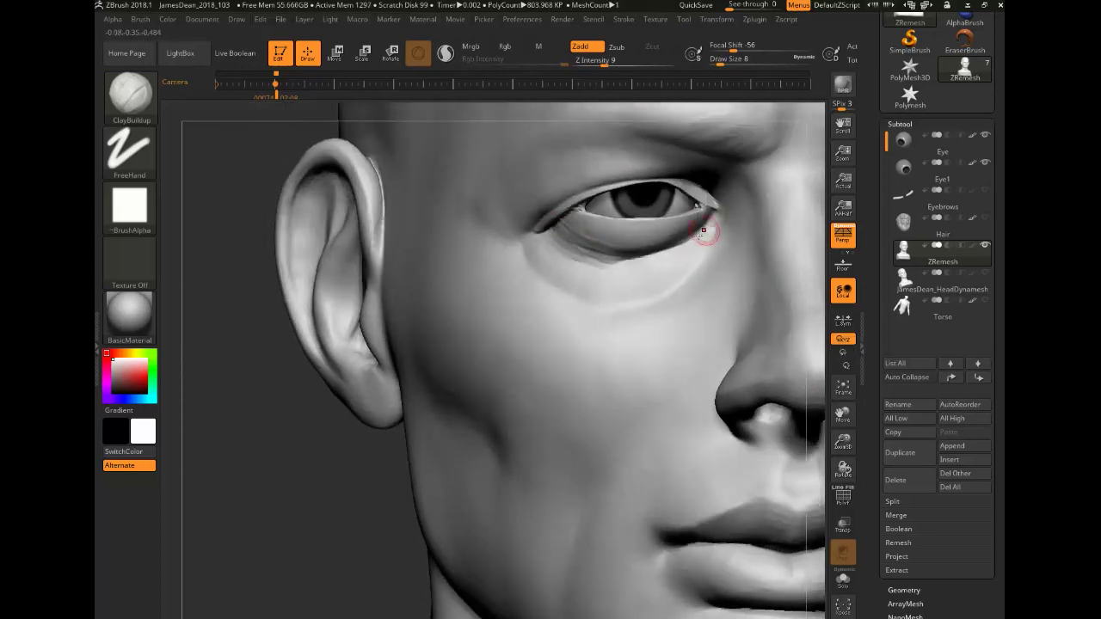
{"action": "right_click_drag", "start_coordinate": [708, 227], "coordinate": [622, 255]}
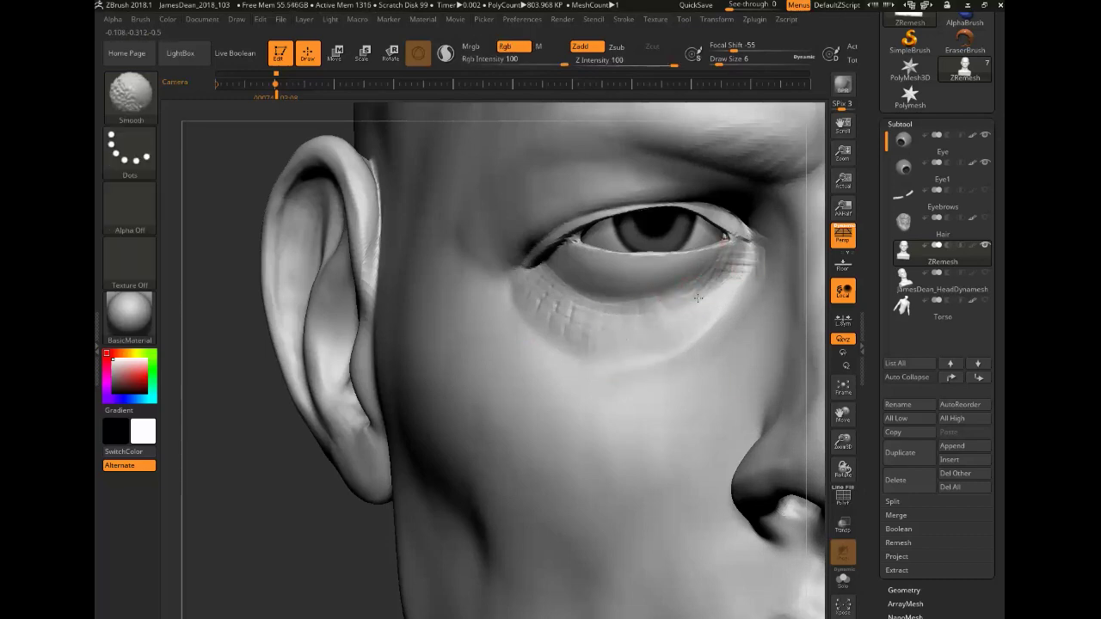
{"action": "key", "text": "f"}
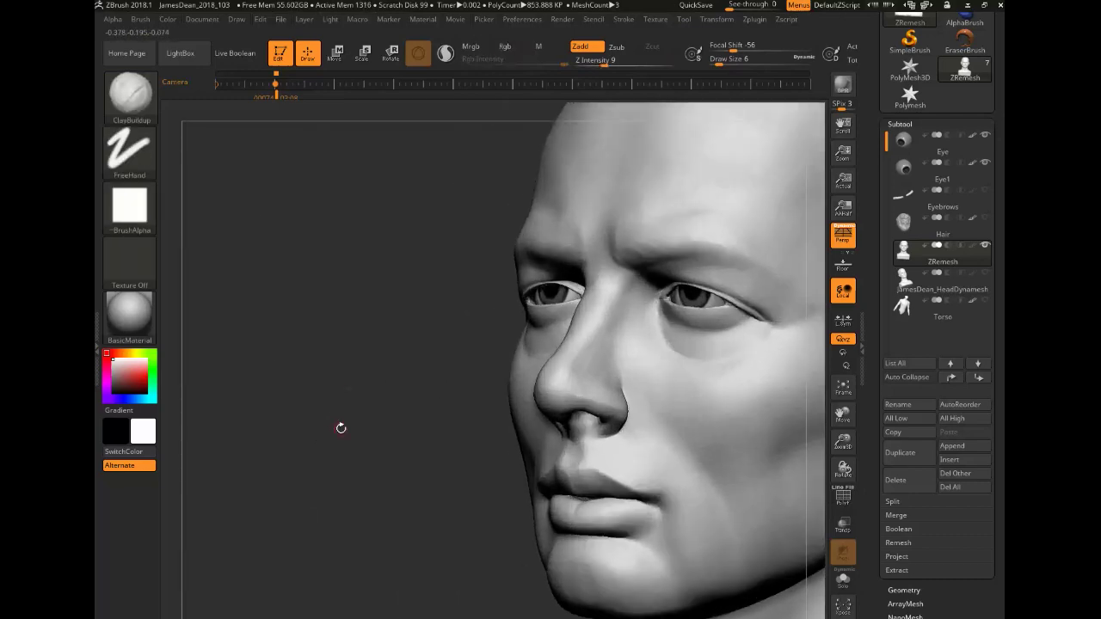
{"action": "left_click_drag", "start_coordinate": [339, 428], "coordinate": [308, 489]}
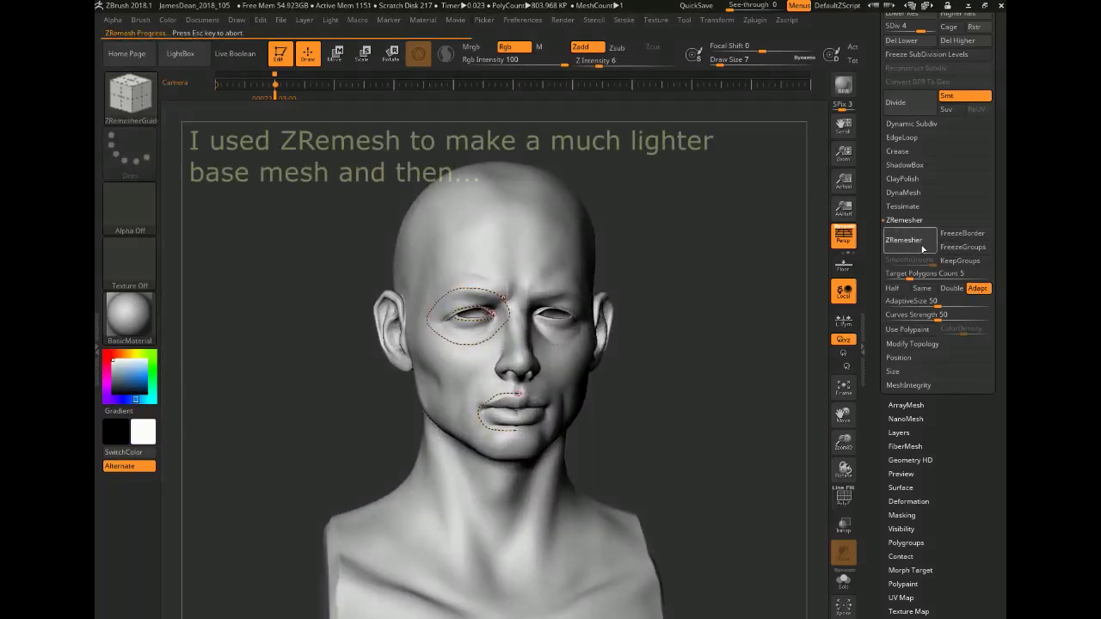
- Turn on the polygon wireframe display over the head
{"action": "left_click", "coordinate": [850, 507]}
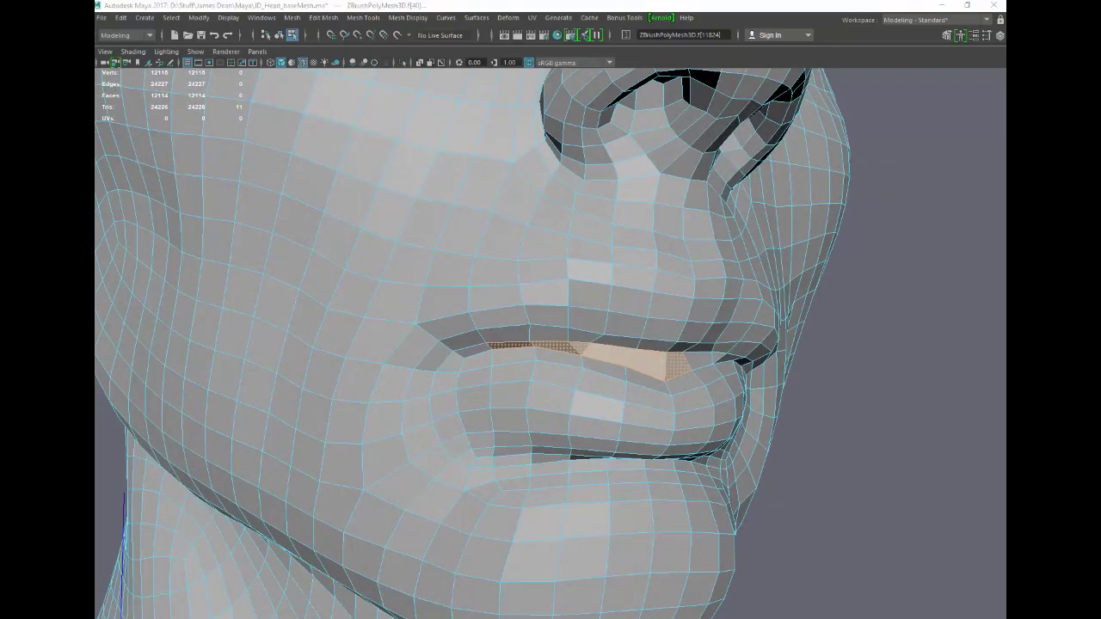
- Orbit around the mouth to inspect the lip faces and switch to the flat Front view
{"action": "left_click_drag", "start_coordinate": [536, 352], "coordinate": [718, 355], "text": "alt"}
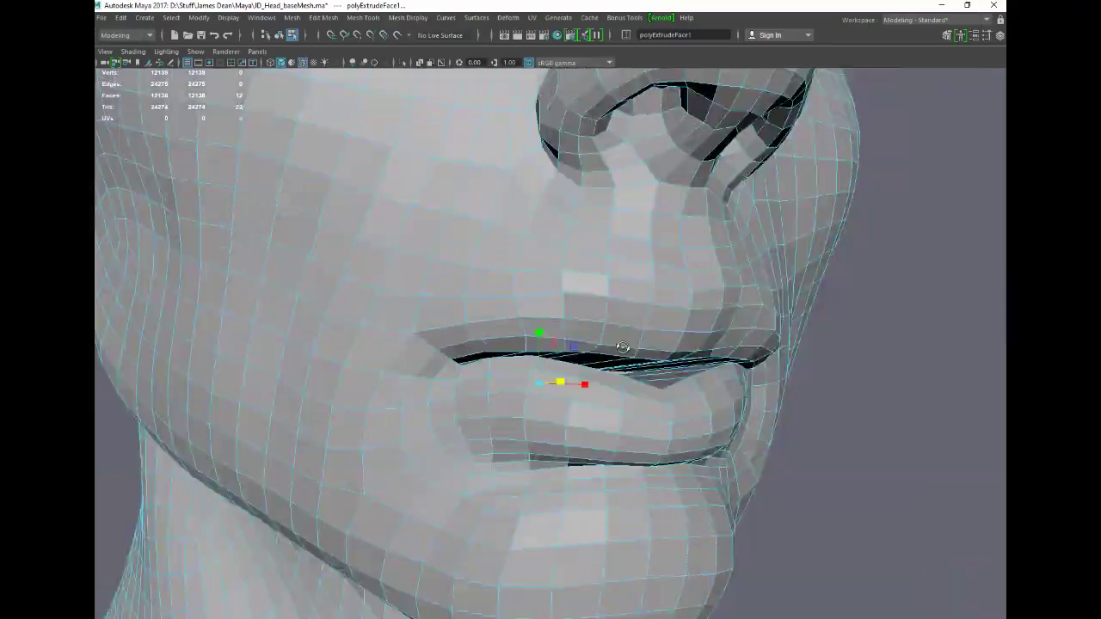
{"action": "scroll", "coordinate": [618, 360], "scroll_direction": "down", "scroll_amount": 10}
{"action": "left_click", "coordinate": [943, 194]}
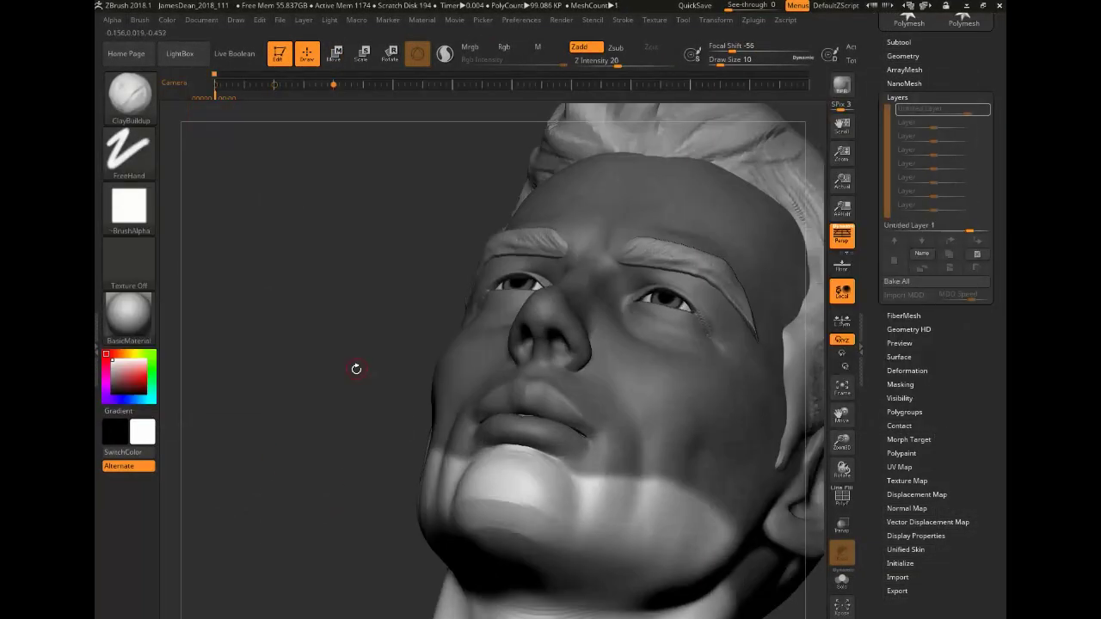
- Rotate the head from below to a three-quarter view
{"action": "mouse_move", "coordinate": [413, 417]}
{"action": "left_mouse_down"}
{"action": "mouse_move", "coordinate": [359, 398]}
{"action": "mouse_move", "coordinate": [387, 430]}
{"action": "mouse_move", "coordinate": [406, 504]}
{"action": "mouse_move", "coordinate": [490, 413]}
{"action": "left_mouse_up"}
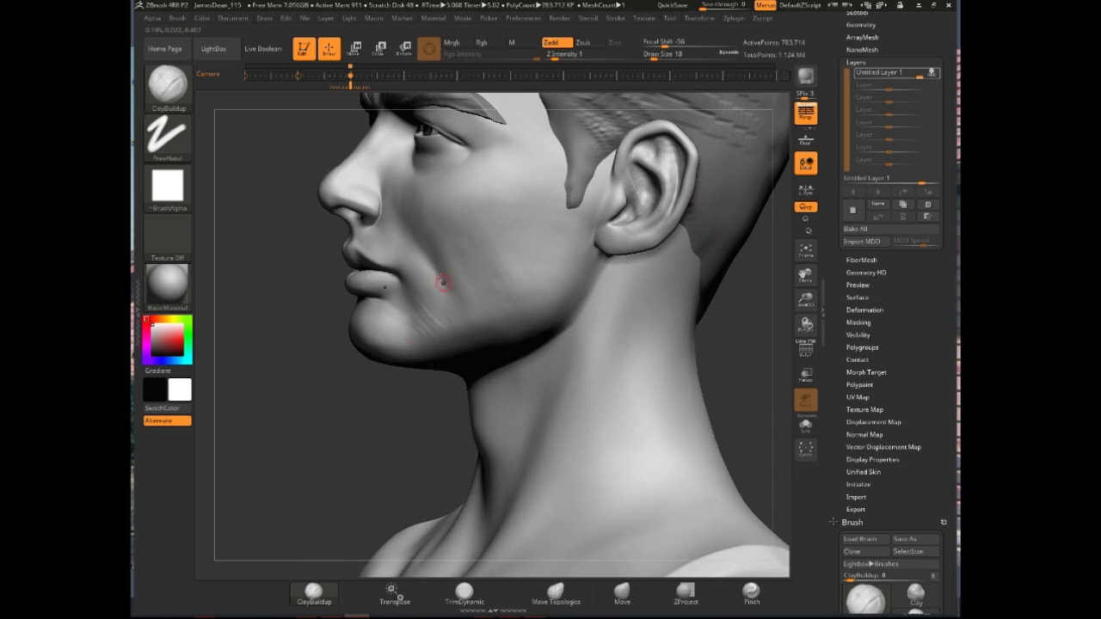
- Shift-smooth the jaw and cheek planes and show the Tool > Layers list of sculpt layers
{"action": "key", "text": "shift"}
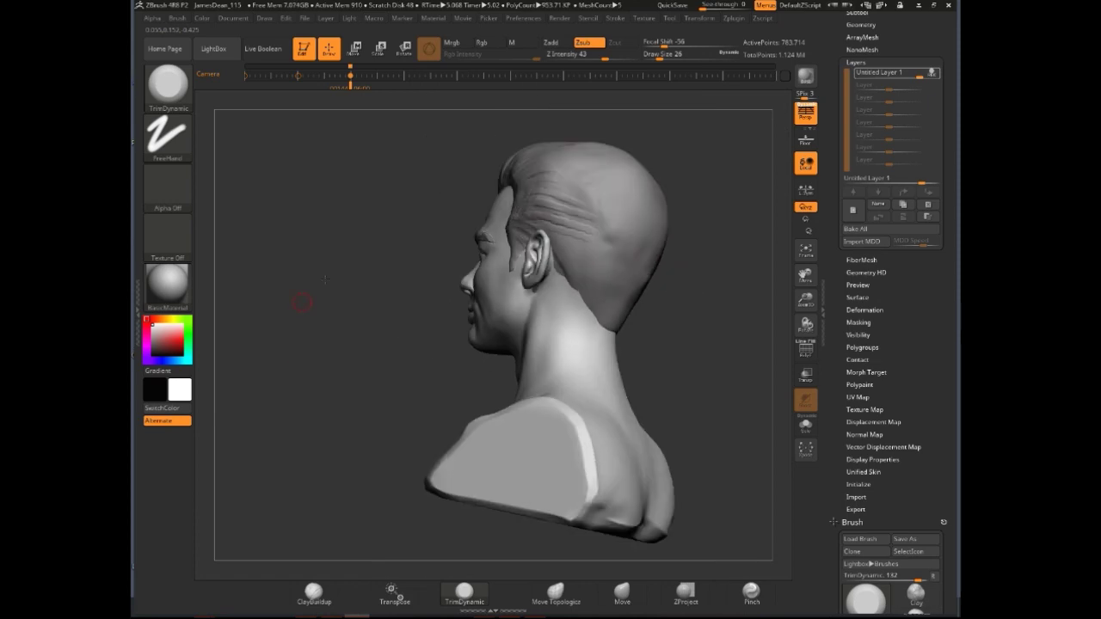
{"action": "left_click", "coordinate": [347, 17]}
{"action": "left_click", "coordinate": [347, 17]}
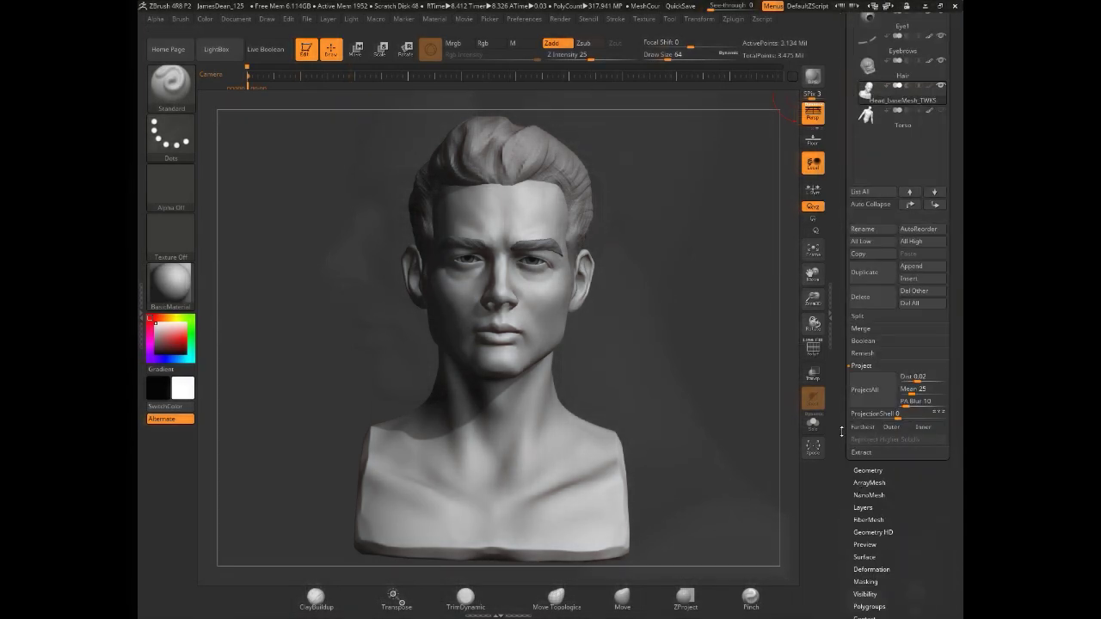
{"action": "left_click", "coordinate": [863, 508]}
{"action": "left_click_drag", "start_coordinate": [688, 344], "coordinate": [749, 344]}
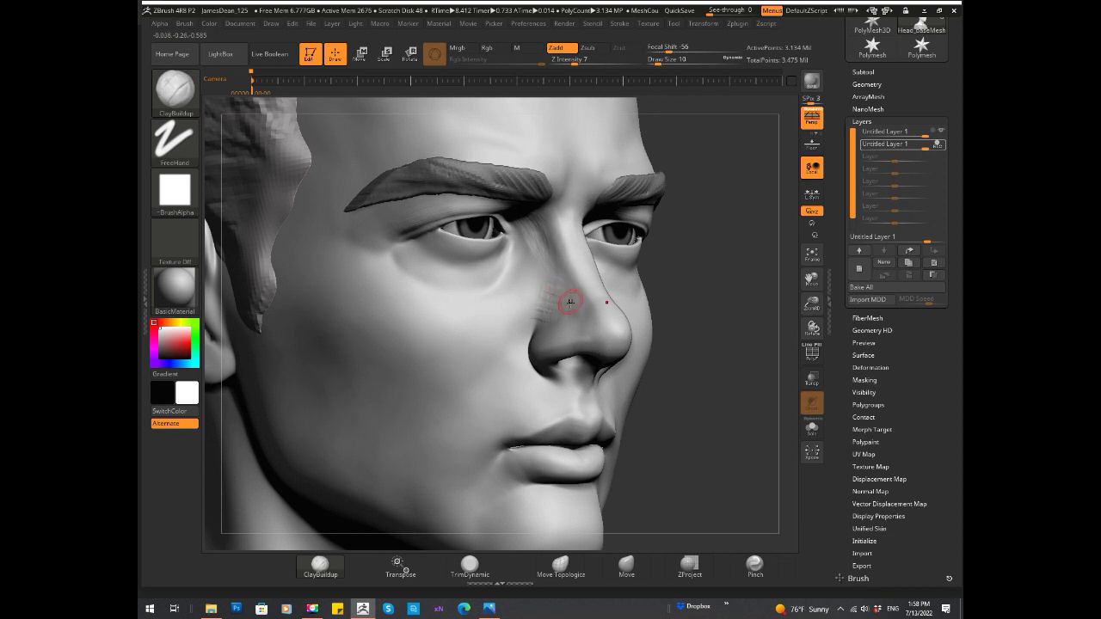
- Shift-smooth the inner eye corner, then recall the front camera and turn the bust to left profile
{"action": "key", "text": "shift"}
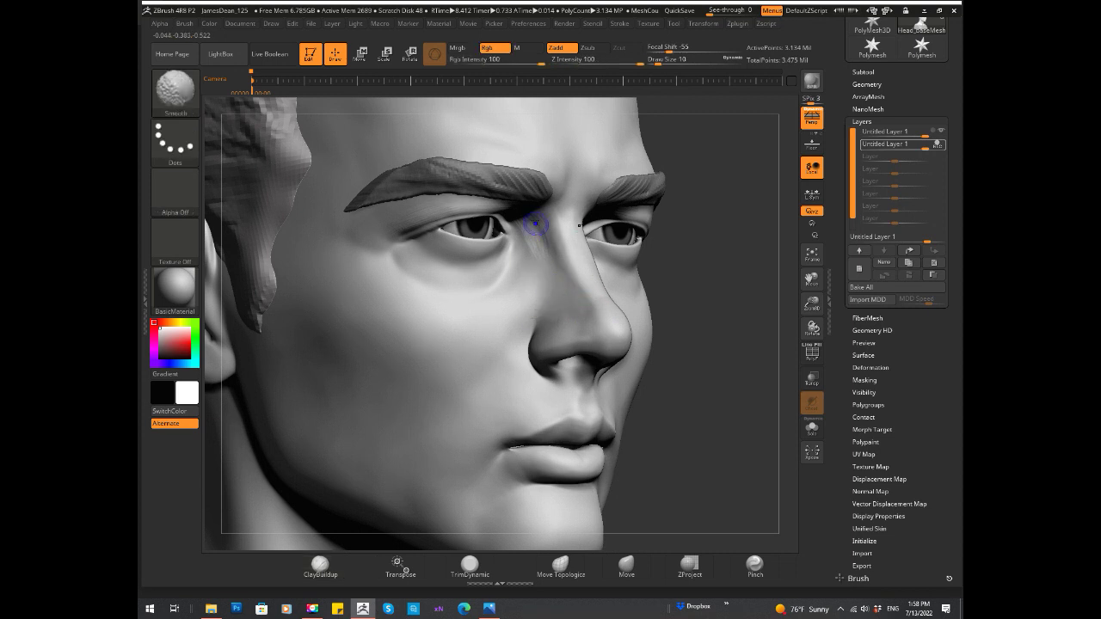
{"action": "left_click_drag", "start_coordinate": [742, 273], "coordinate": [523, 223]}
{"action": "mouse_move", "coordinate": [363, 608]}
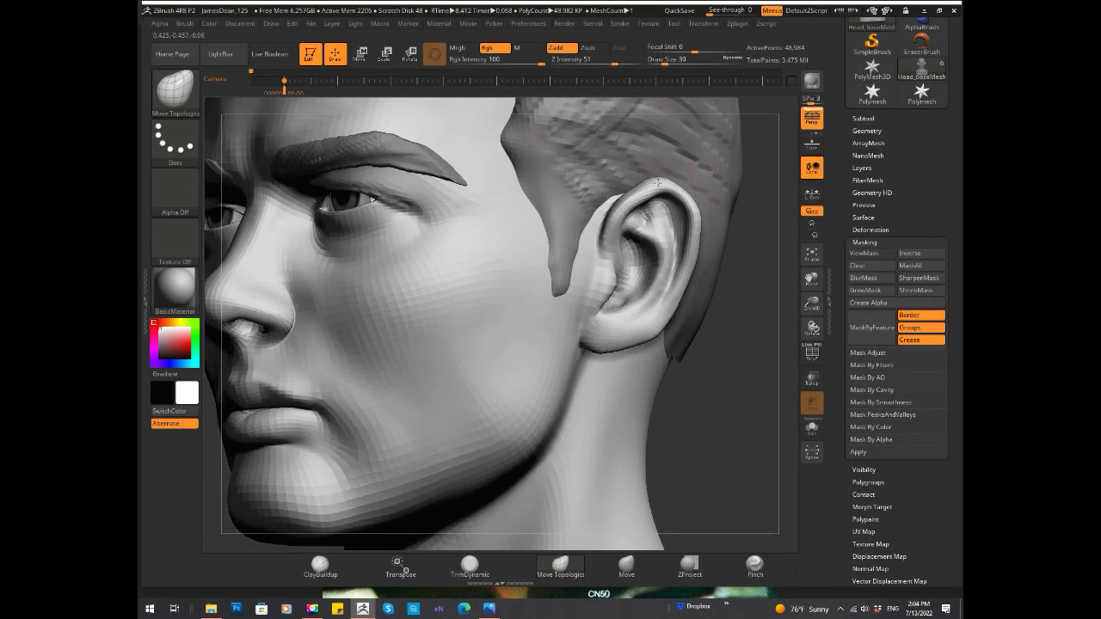
{"action": "left_click", "coordinate": [283, 83]}
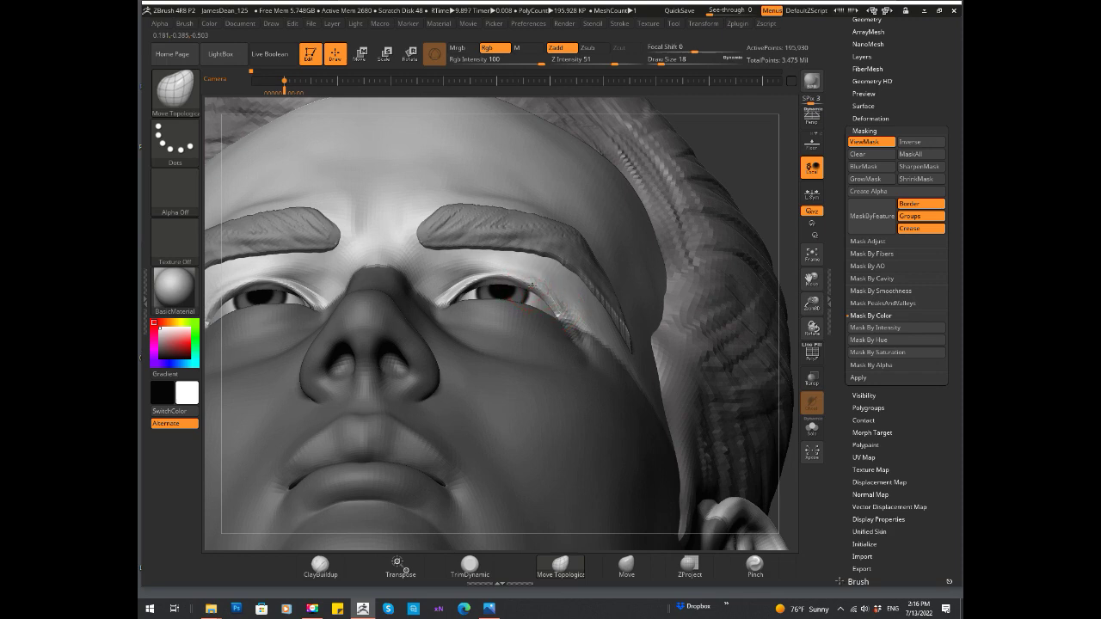
{"action": "left_click_drag", "start_coordinate": [456, 291], "coordinate": [747, 455]}
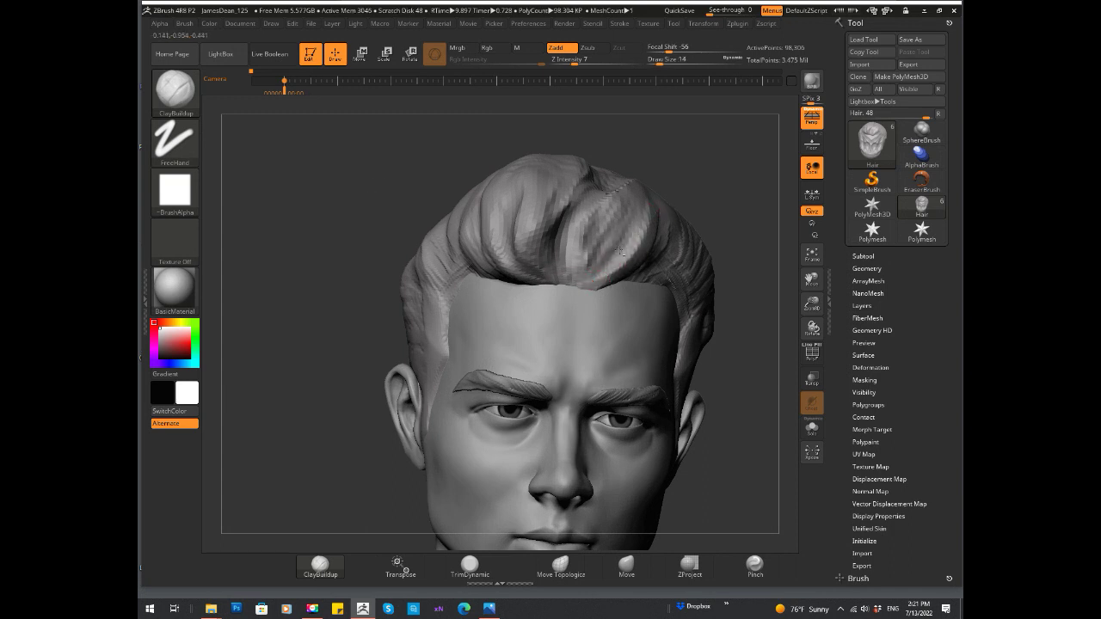
{"action": "mouse_move", "coordinate": [398, 282]}
{"action": "left_mouse_down"}
{"action": "mouse_move", "coordinate": [223, 241]}
{"action": "mouse_move", "coordinate": [238, 243]}
{"action": "mouse_move", "coordinate": [221, 262]}
{"action": "left_mouse_up"}
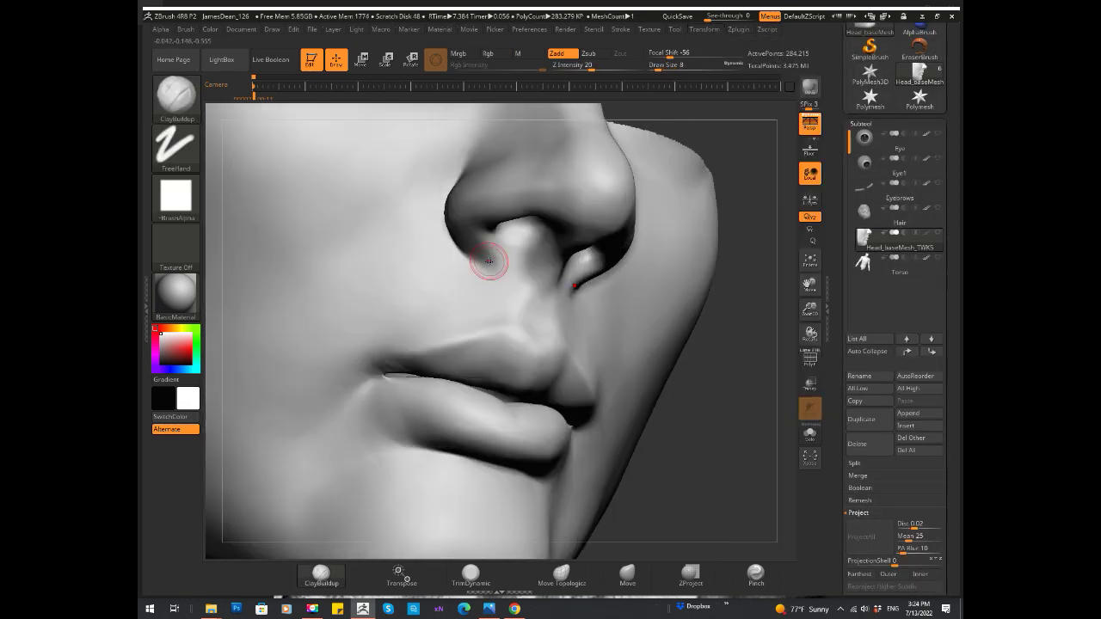
- Orbit to a three-quarter view of the nose, lips and cheek and fine-tune the brush size
{"action": "left_click_drag", "start_coordinate": [753, 413], "coordinate": [560, 256]}
{"action": "mouse_move", "coordinate": [328, 189]}
{"action": "left_mouse_down"}
{"action": "mouse_move", "coordinate": [332, 216]}
{"action": "mouse_move", "coordinate": [224, 226]}
{"action": "mouse_move", "coordinate": [490, 282]}
{"action": "mouse_move", "coordinate": [302, 411]}
{"action": "mouse_move", "coordinate": [552, 277]}
{"action": "mouse_move", "coordinate": [652, 286]}
{"action": "left_mouse_up"}
{"action": "mouse_move", "coordinate": [698, 454]}
{"action": "left_mouse_down"}
{"action": "mouse_move", "coordinate": [684, 352]}
{"action": "mouse_move", "coordinate": [364, 322]}
{"action": "mouse_move", "coordinate": [597, 345]}
{"action": "left_mouse_up"}
{"action": "mouse_move", "coordinate": [568, 306]}
{"action": "left_mouse_down"}
{"action": "mouse_move", "coordinate": [276, 401]}
{"action": "mouse_move", "coordinate": [504, 233]}
{"action": "mouse_move", "coordinate": [491, 222]}
{"action": "mouse_move", "coordinate": [468, 246]}
{"action": "mouse_move", "coordinate": [603, 387]}
{"action": "mouse_move", "coordinate": [762, 521]}
{"action": "mouse_move", "coordinate": [417, 313]}
{"action": "mouse_move", "coordinate": [471, 373]}
{"action": "left_mouse_up"}
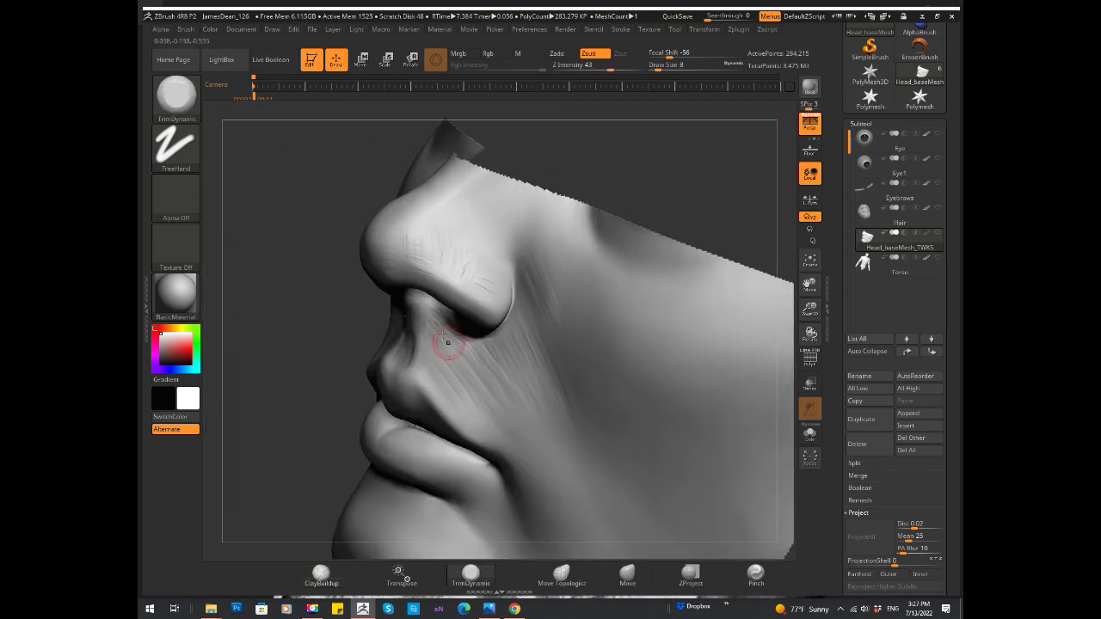
{"action": "mouse_move", "coordinate": [365, 255]}
{"action": "left_mouse_down"}
{"action": "mouse_move", "coordinate": [335, 288]}
{"action": "mouse_move", "coordinate": [402, 480]}
{"action": "left_mouse_up"}
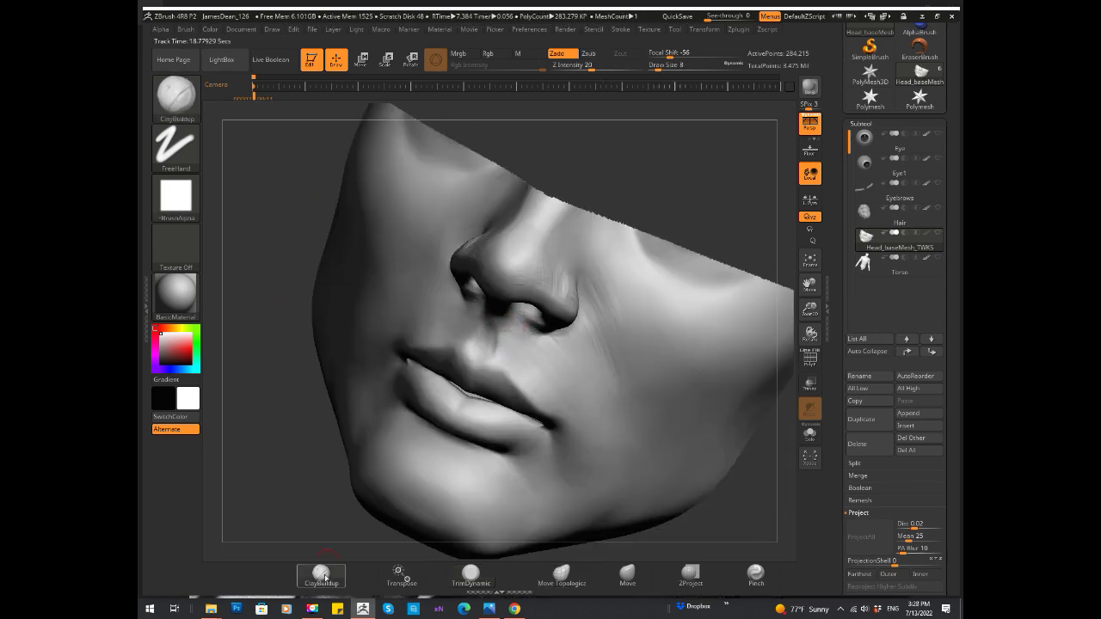
{"action": "left_click_drag", "start_coordinate": [363, 443], "coordinate": [344, 232]}
{"action": "key", "text": "["}
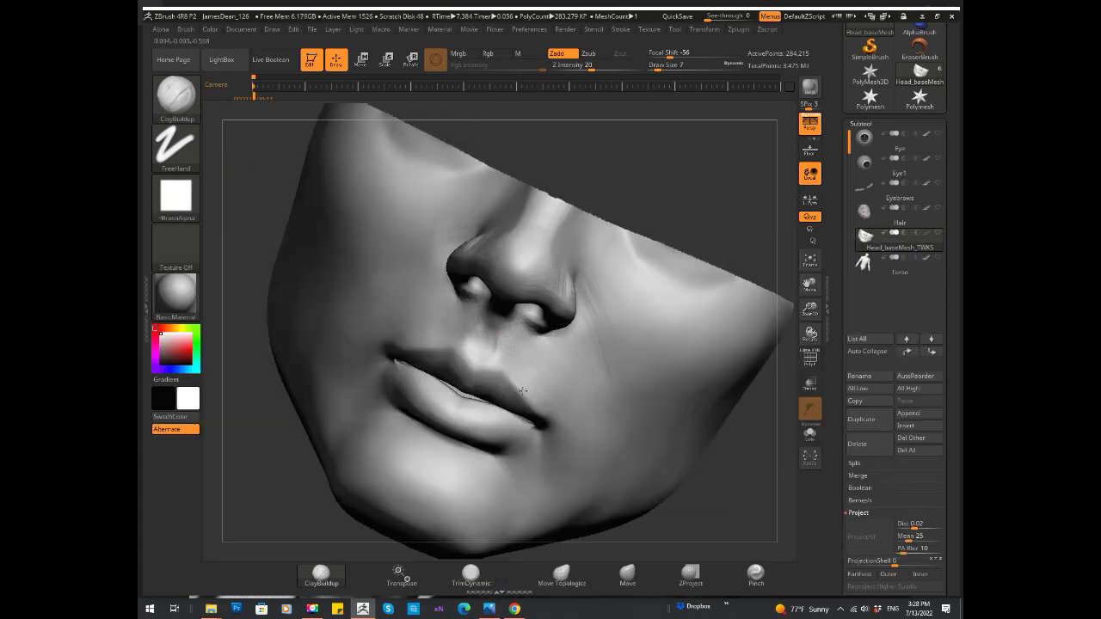
{"action": "key", "text": "]"}
{"action": "key", "text": "]"}
{"action": "mouse_move", "coordinate": [509, 369]}
{"action": "left_mouse_down"}
{"action": "mouse_move", "coordinate": [582, 427]}
{"action": "mouse_move", "coordinate": [330, 327]}
{"action": "mouse_move", "coordinate": [610, 276]}
{"action": "left_mouse_up"}
- Shift-smooth the skin under the nose and beside the nostril, orbiting around the lips
{"action": "key", "text": "shift"}
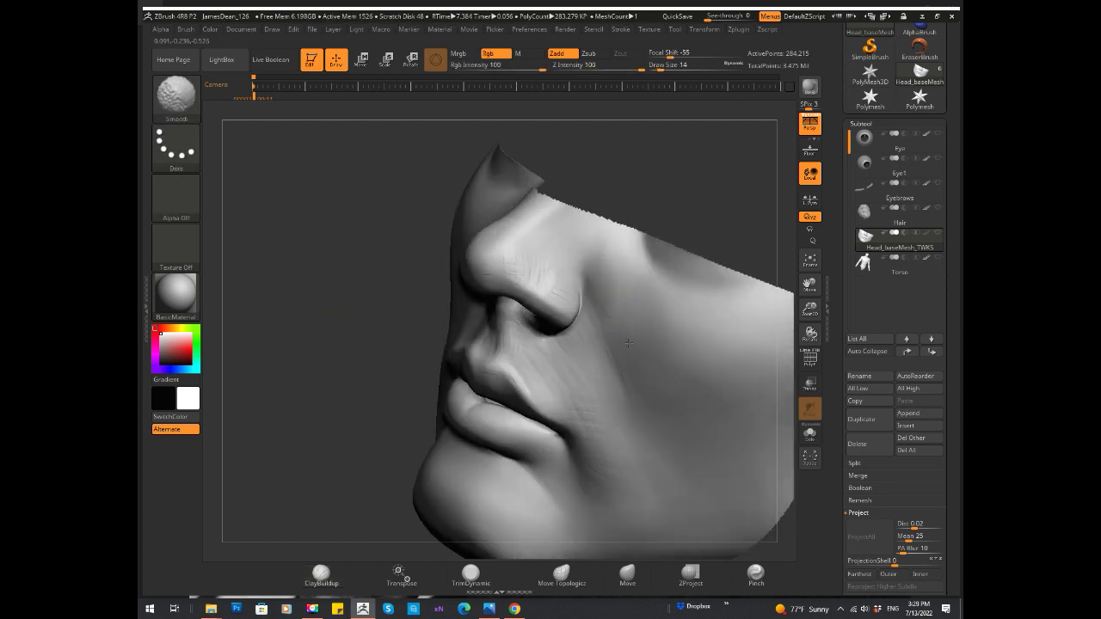
{"action": "left_click_drag", "start_coordinate": [300, 388], "coordinate": [607, 327]}
{"action": "mouse_move", "coordinate": [521, 335]}
{"action": "left_mouse_down"}
{"action": "mouse_move", "coordinate": [560, 338]}
{"action": "mouse_move", "coordinate": [502, 295]}
{"action": "mouse_move", "coordinate": [528, 287]}
{"action": "mouse_move", "coordinate": [550, 327]}
{"action": "mouse_move", "coordinate": [328, 113]}
{"action": "mouse_move", "coordinate": [553, 265]}
{"action": "mouse_move", "coordinate": [597, 253]}
{"action": "mouse_move", "coordinate": [384, 173]}
{"action": "mouse_move", "coordinate": [604, 241]}
{"action": "mouse_move", "coordinate": [580, 268]}
{"action": "left_mouse_up"}
{"action": "mouse_move", "coordinate": [562, 219]}
{"action": "left_mouse_down"}
{"action": "mouse_move", "coordinate": [524, 142]}
{"action": "mouse_move", "coordinate": [600, 187]}
{"action": "left_mouse_up"}
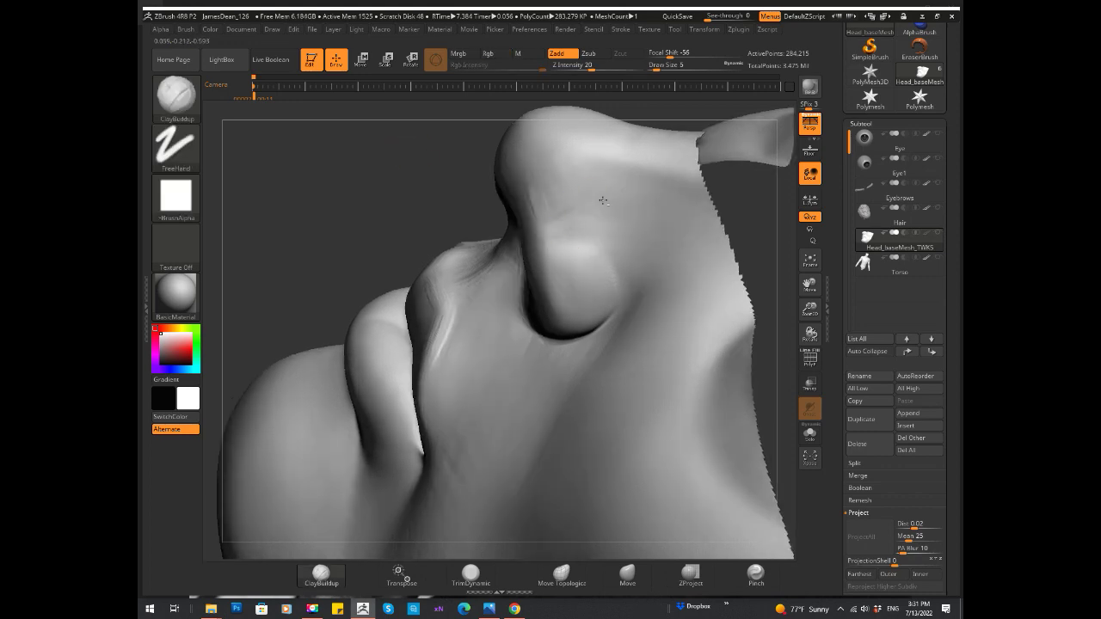
{"action": "right_click_drag", "start_coordinate": [603, 201], "coordinate": [582, 202]}
{"action": "mouse_move", "coordinate": [524, 178]}
{"action": "left_mouse_down"}
{"action": "mouse_move", "coordinate": [539, 153]}
{"action": "mouse_move", "coordinate": [689, 251]}
{"action": "mouse_move", "coordinate": [244, 120]}
{"action": "left_mouse_up"}
{"action": "left_click_drag", "start_coordinate": [460, 310], "coordinate": [447, 284], "text": "shift"}
{"action": "mouse_move", "coordinate": [464, 296]}
{"action": "right_mouse_down"}
{"action": "mouse_move", "coordinate": [459, 278]}
{"action": "mouse_move", "coordinate": [474, 272]}
{"action": "right_mouse_up"}
{"action": "mouse_move", "coordinate": [315, 125]}
{"action": "right_mouse_down"}
{"action": "mouse_move", "coordinate": [772, 503]}
{"action": "mouse_move", "coordinate": [475, 474]}
{"action": "right_mouse_up"}
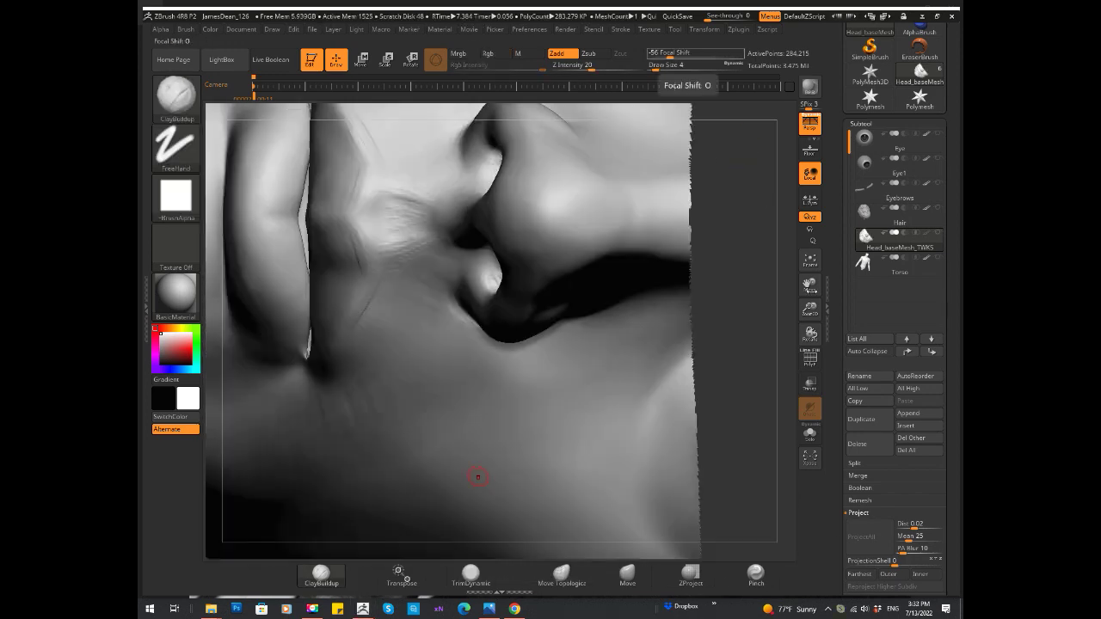
{"action": "mouse_move", "coordinate": [478, 288]}
{"action": "right_mouse_down"}
{"action": "mouse_move", "coordinate": [467, 233]}
{"action": "mouse_move", "coordinate": [471, 261]}
{"action": "right_mouse_up"}
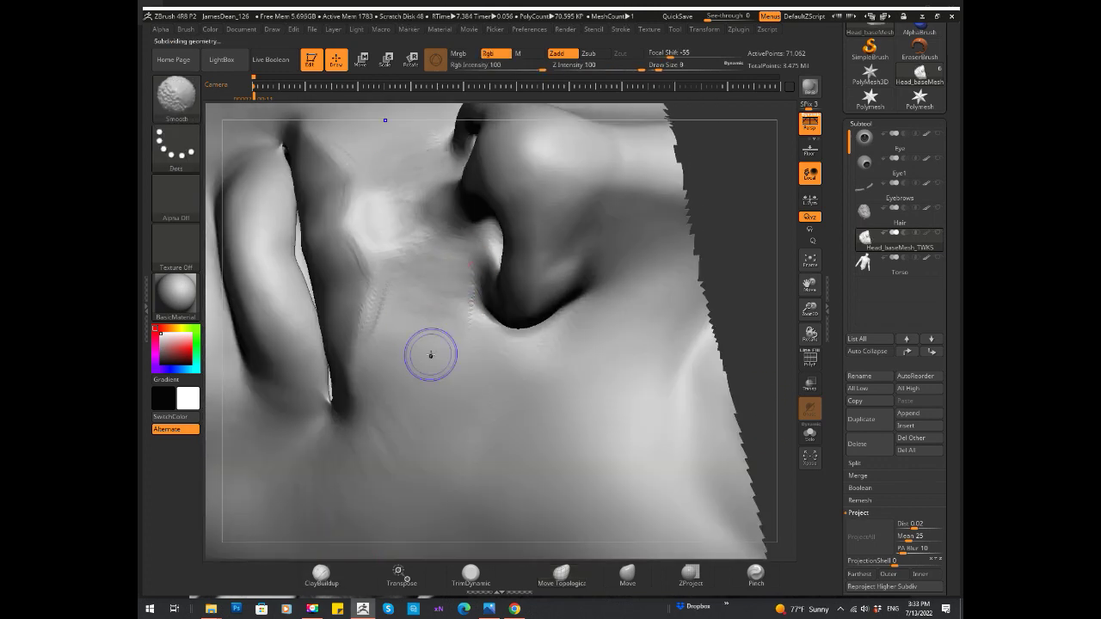
{"action": "right_click_drag", "start_coordinate": [414, 281], "coordinate": [700, 365]}
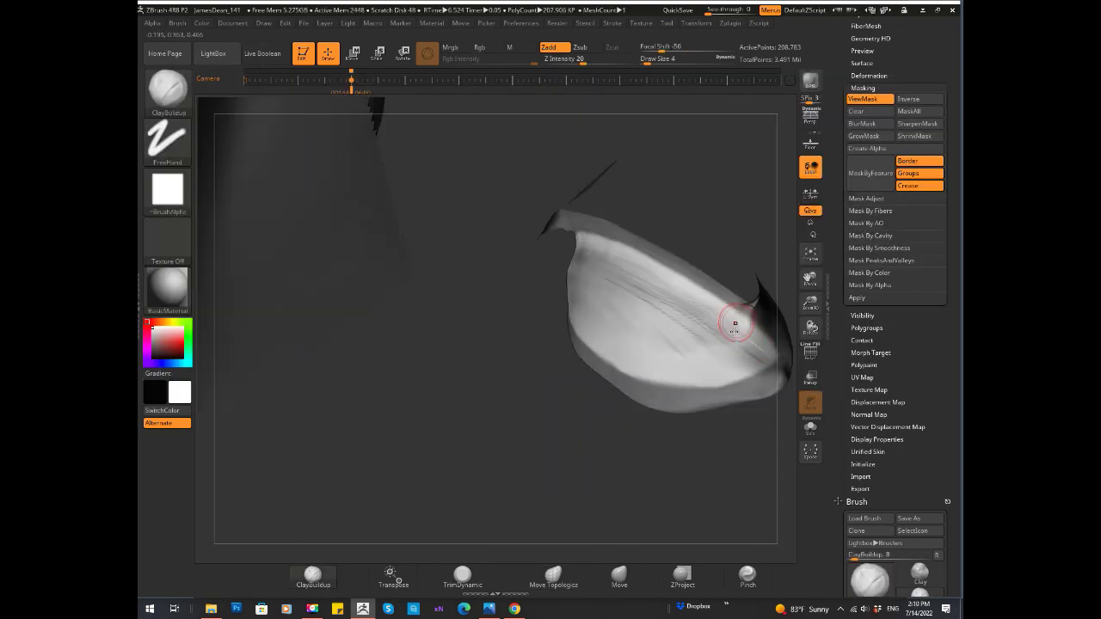
- Orbit the curved sheet piece to inspect it, then view the face from below
{"action": "right_click_drag", "start_coordinate": [753, 344], "coordinate": [642, 285]}
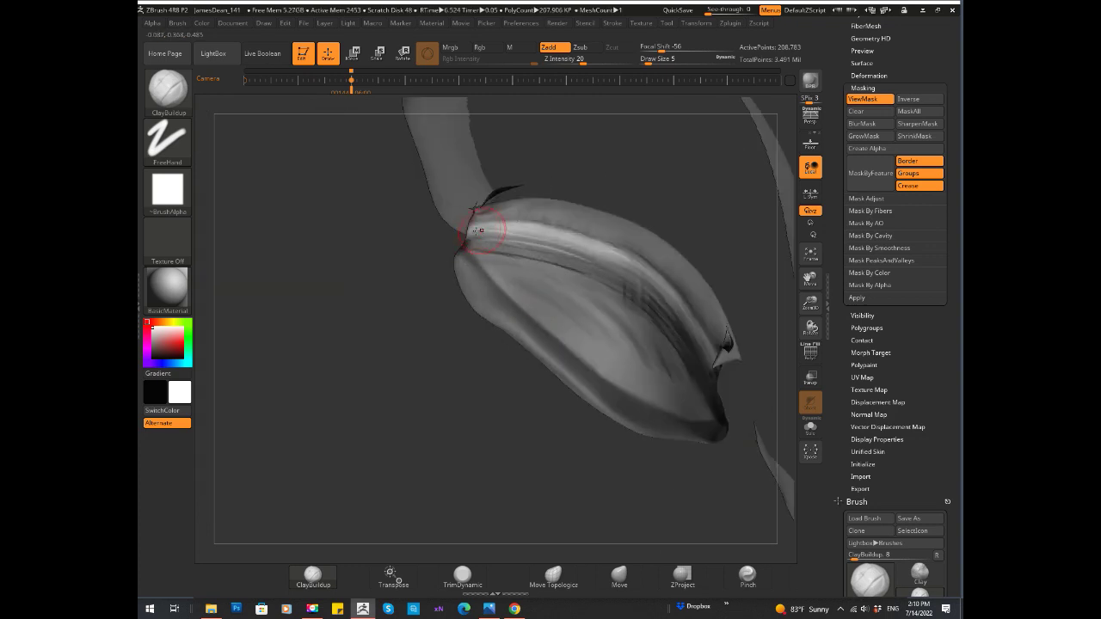
{"action": "right_click_drag", "start_coordinate": [642, 285], "coordinate": [686, 348]}
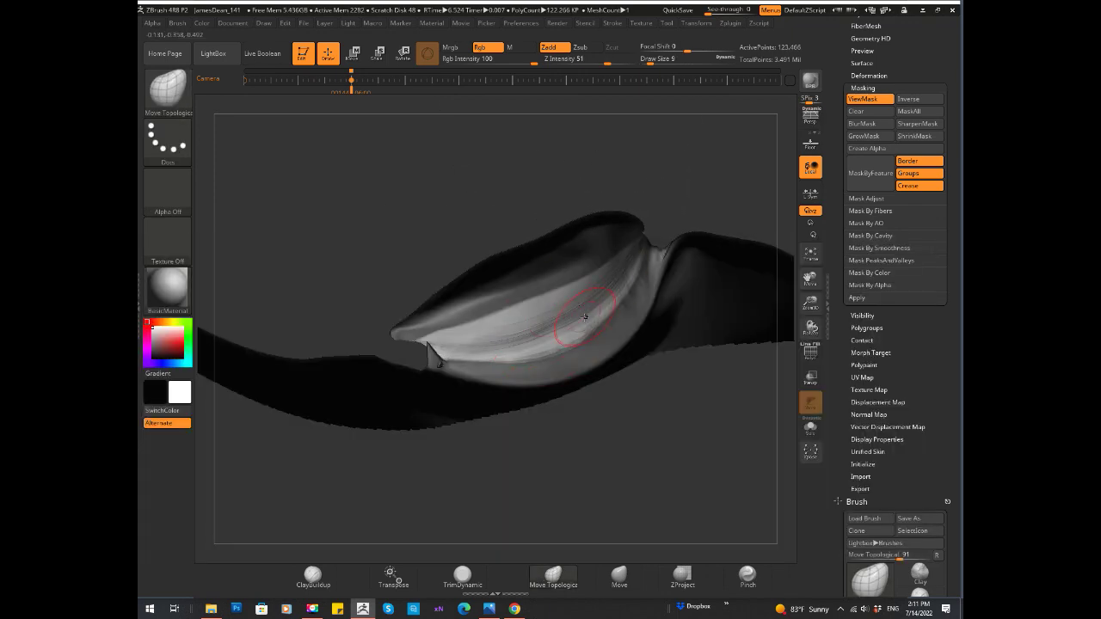
{"action": "left_click_drag", "start_coordinate": [660, 418], "coordinate": [569, 311]}
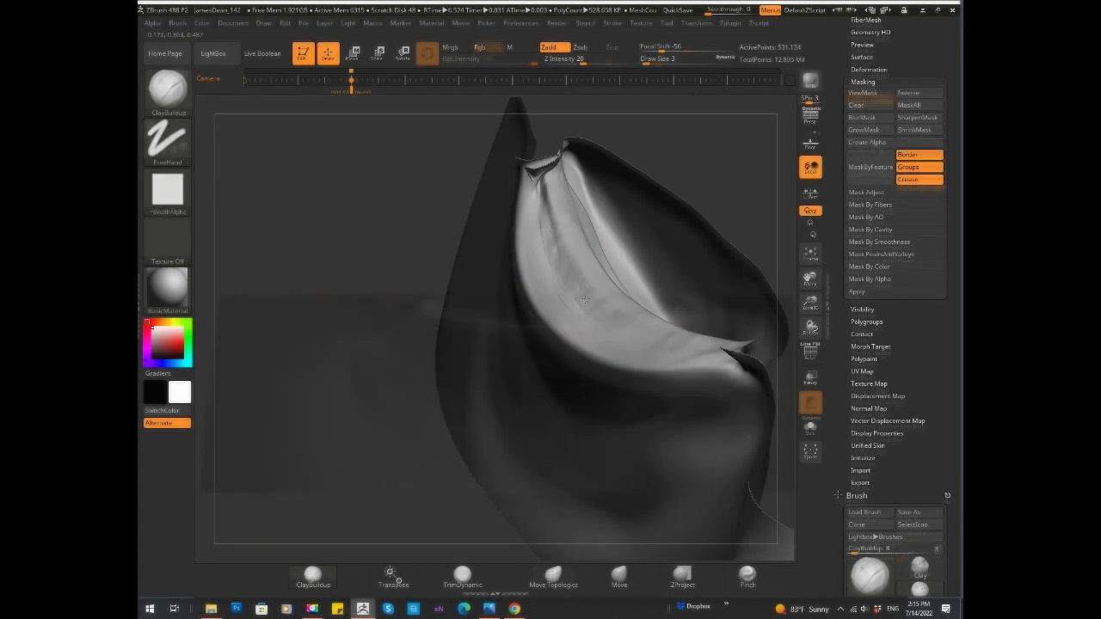
{"action": "left_click_drag", "start_coordinate": [487, 145], "coordinate": [554, 165]}
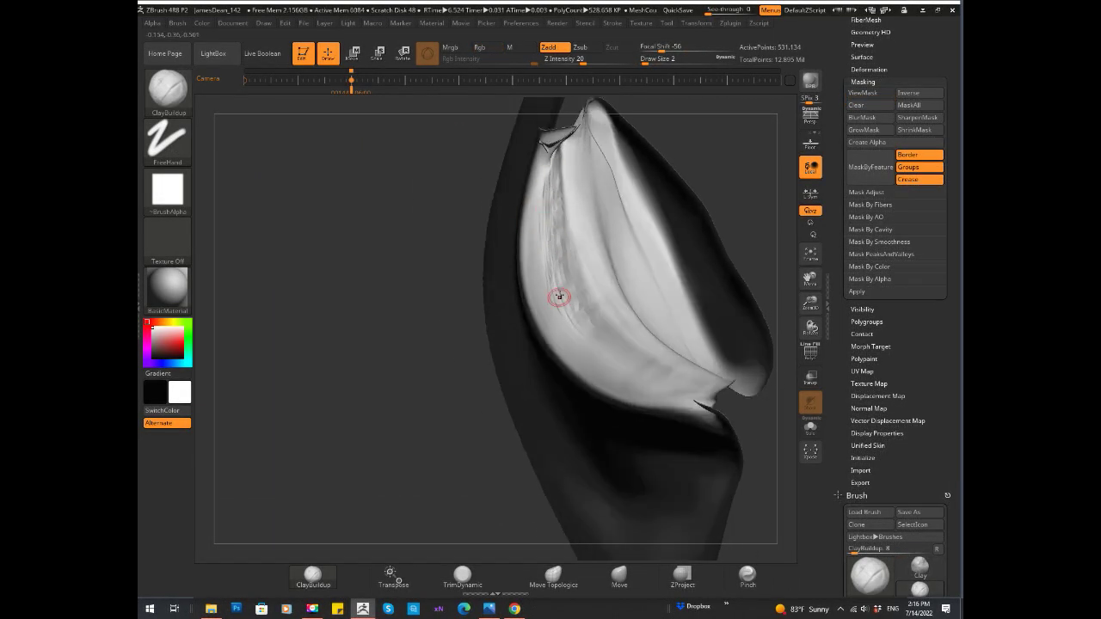
{"action": "left_click_drag", "start_coordinate": [559, 296], "coordinate": [636, 384]}
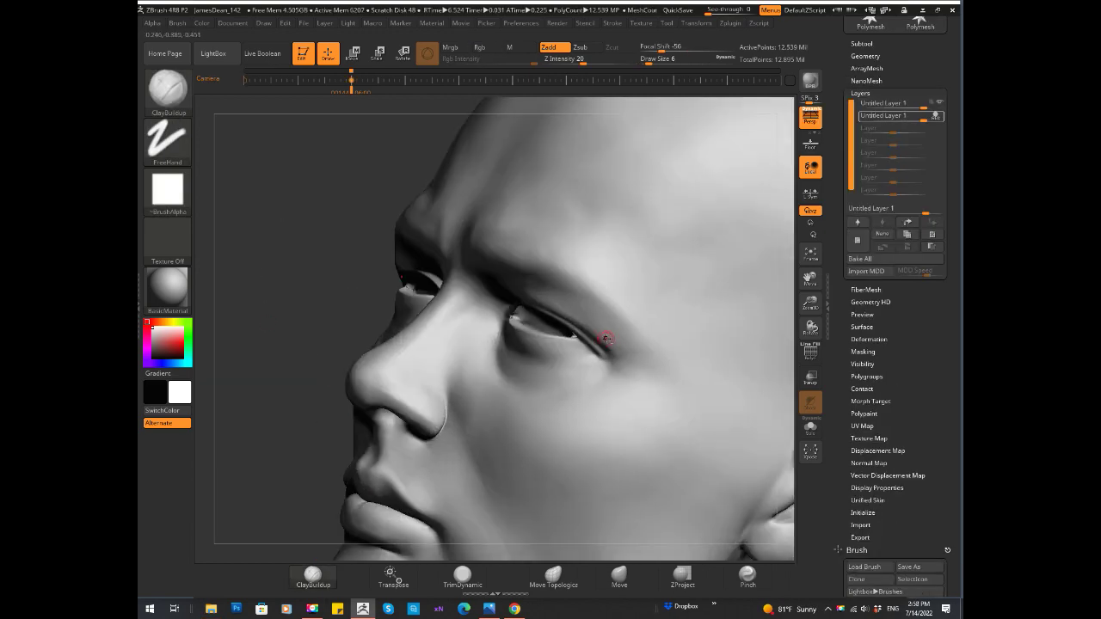
{"action": "mouse_move", "coordinate": [606, 338]}
{"action": "right_mouse_down"}
{"action": "mouse_move", "coordinate": [420, 208]}
{"action": "mouse_move", "coordinate": [631, 358]}
{"action": "mouse_move", "coordinate": [602, 345]}
{"action": "right_mouse_up"}
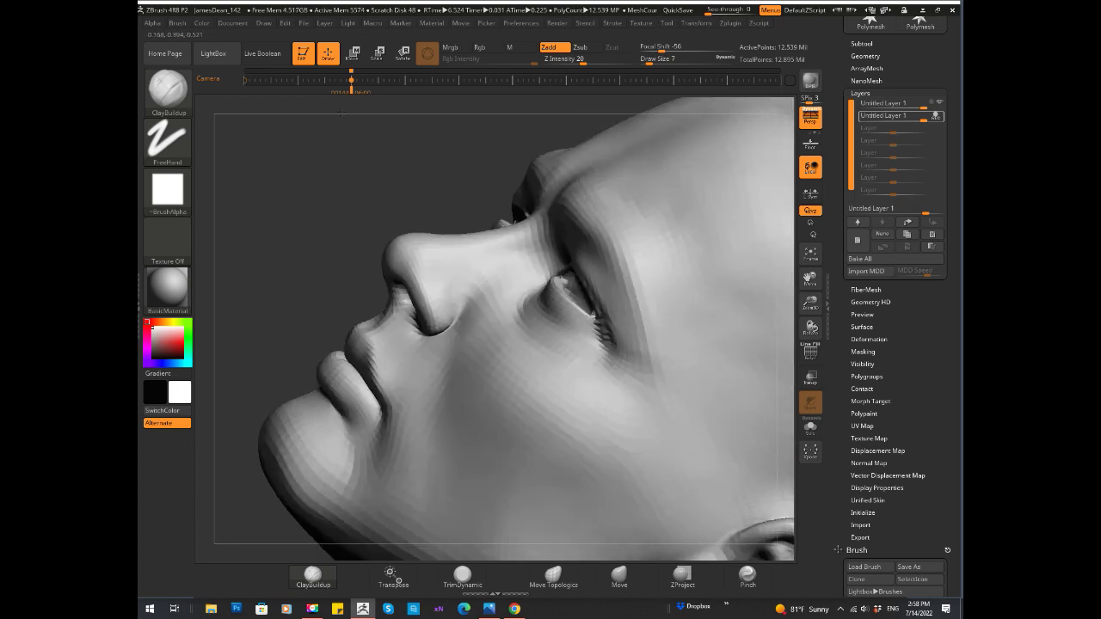
- Rotate to check the nose and lips and show the head's sculpt layers
{"action": "mouse_move", "coordinate": [599, 246]}
{"action": "right_mouse_down"}
{"action": "mouse_move", "coordinate": [453, 152]}
{"action": "mouse_move", "coordinate": [621, 365]}
{"action": "mouse_move", "coordinate": [652, 370]}
{"action": "mouse_move", "coordinate": [633, 380]}
{"action": "mouse_move", "coordinate": [669, 396]}
{"action": "mouse_move", "coordinate": [283, 111]}
{"action": "mouse_move", "coordinate": [275, 270]}
{"action": "mouse_move", "coordinate": [246, 214]}
{"action": "mouse_move", "coordinate": [327, 507]}
{"action": "right_mouse_up"}
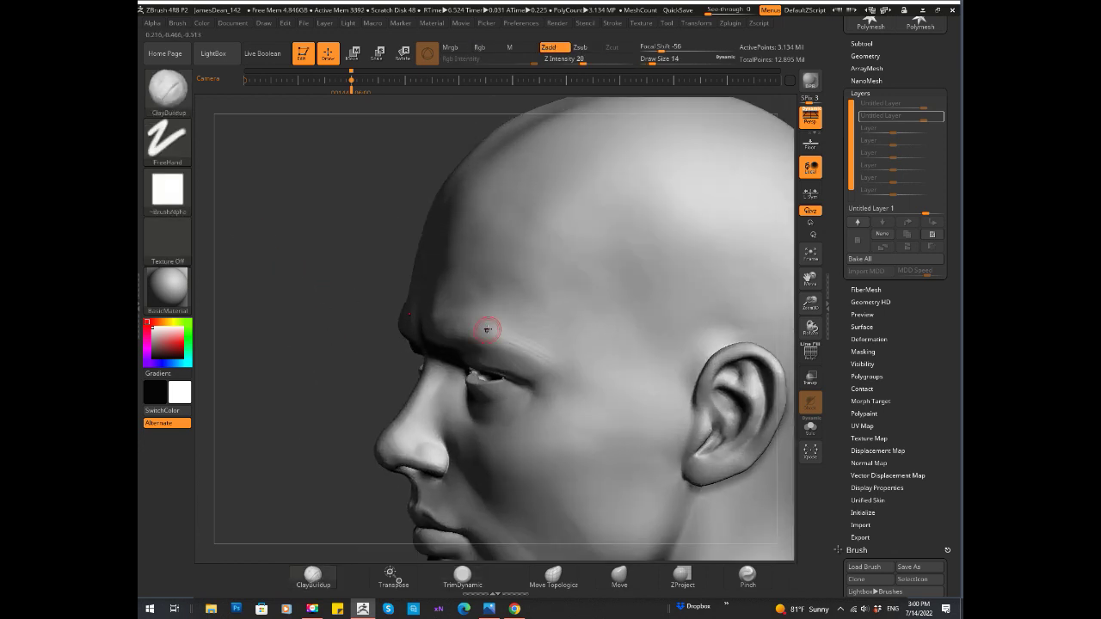
{"action": "mouse_move", "coordinate": [500, 336]}
{"action": "right_mouse_down"}
{"action": "mouse_move", "coordinate": [267, 172]}
{"action": "mouse_move", "coordinate": [313, 222]}
{"action": "right_mouse_up"}
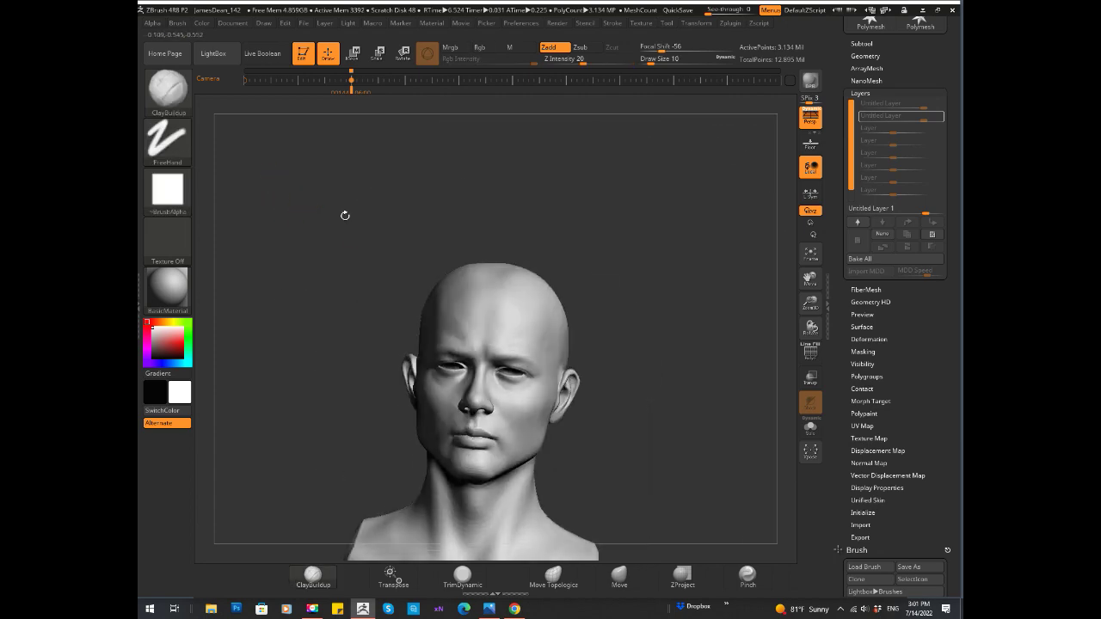
{"action": "left_click", "coordinate": [863, 577]}
- Smooth the skin beside the lips and around the mouth in a close lower-face view
{"action": "mouse_move", "coordinate": [755, 329]}
{"action": "right_mouse_down"}
{"action": "mouse_move", "coordinate": [755, 464]}
{"action": "mouse_move", "coordinate": [723, 449]}
{"action": "right_mouse_up"}
{"action": "mouse_move", "coordinate": [534, 327]}
{"action": "right_mouse_down"}
{"action": "mouse_move", "coordinate": [428, 391]}
{"action": "mouse_move", "coordinate": [292, 318]}
{"action": "right_mouse_up"}
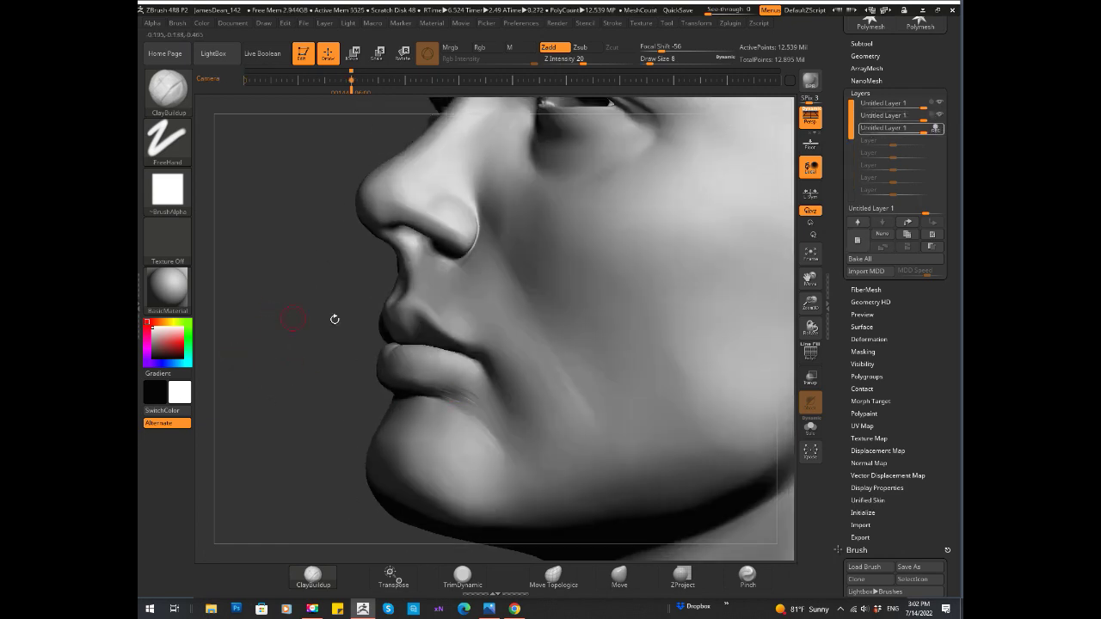
{"action": "mouse_move", "coordinate": [425, 382]}
{"action": "right_mouse_down"}
{"action": "mouse_move", "coordinate": [278, 346]}
{"action": "mouse_move", "coordinate": [472, 396]}
{"action": "right_mouse_up"}
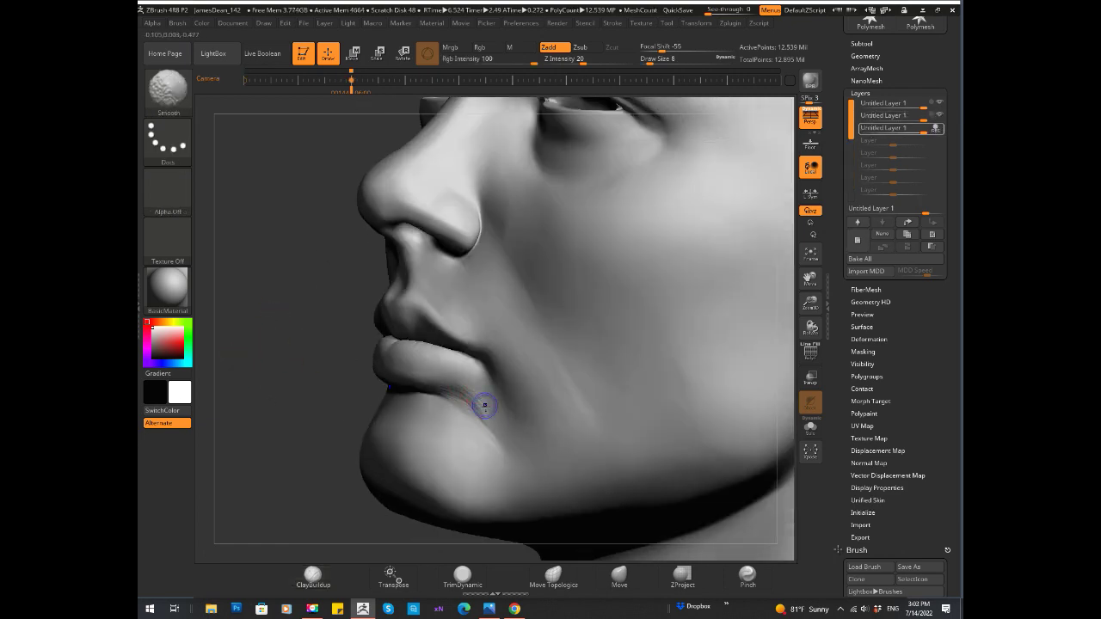
{"action": "right_click_drag", "start_coordinate": [475, 419], "coordinate": [415, 382], "text": "shift"}
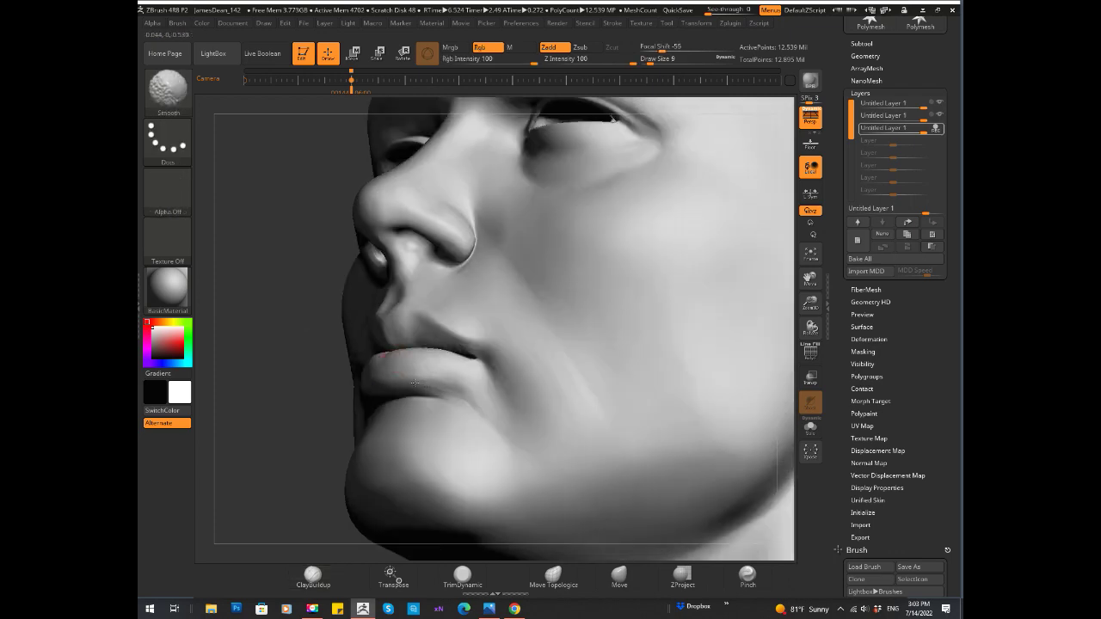
{"action": "right_click_drag", "start_coordinate": [267, 346], "coordinate": [302, 344]}
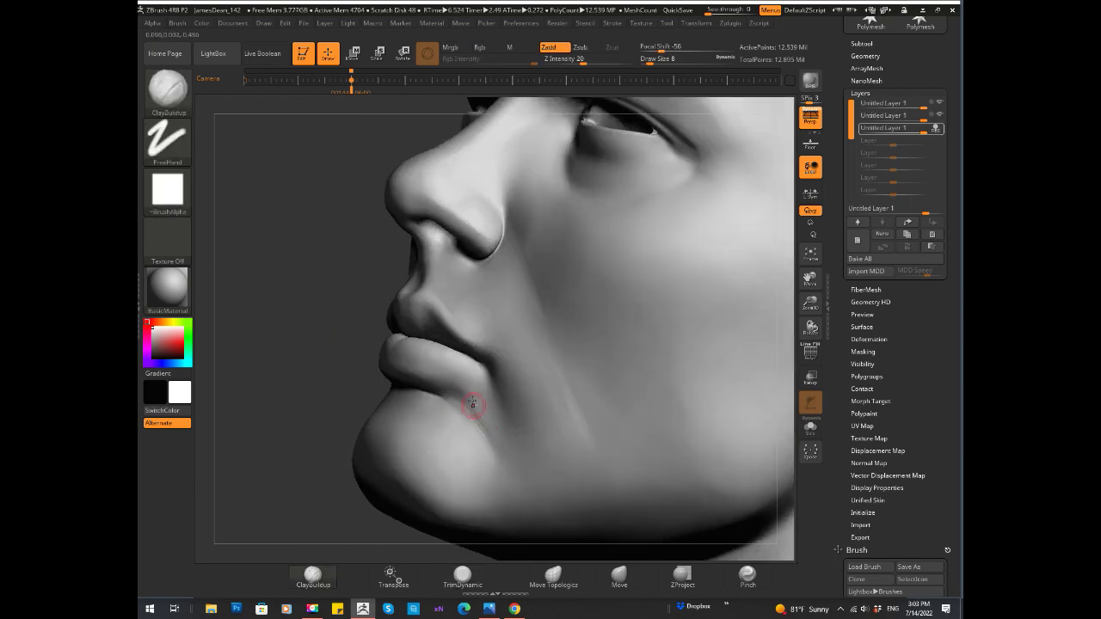
{"action": "right_click_drag", "start_coordinate": [472, 404], "coordinate": [458, 393]}
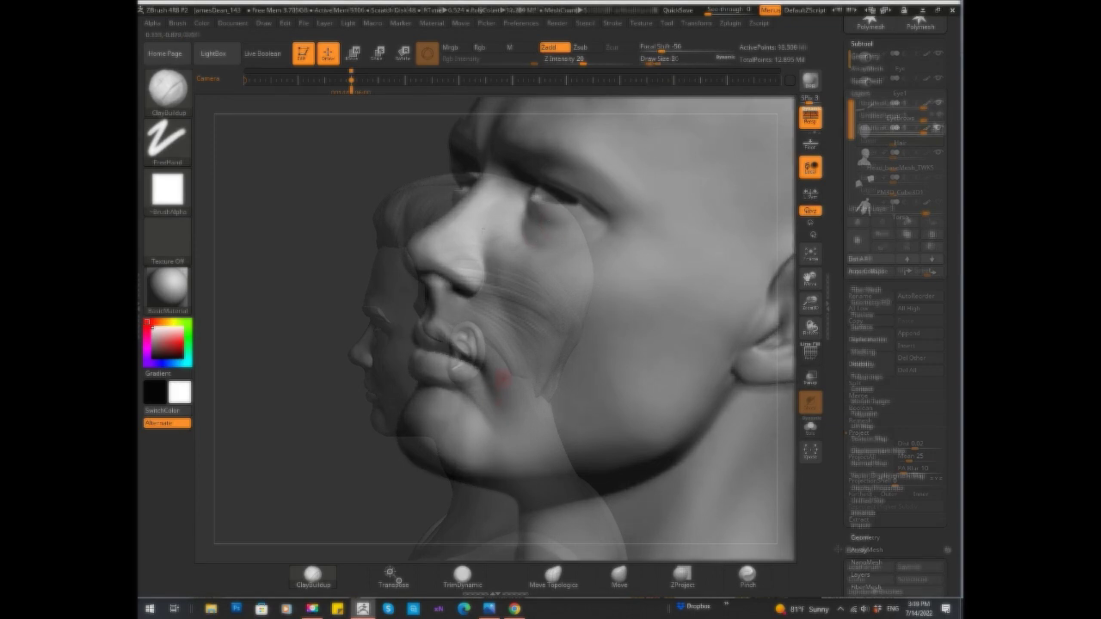
- Orbit around the head and hair guide, selecting the ClayBuildup brush
{"action": "mouse_move", "coordinate": [529, 246]}
{"action": "right_mouse_down"}
{"action": "mouse_move", "coordinate": [561, 247]}
{"action": "mouse_move", "coordinate": [561, 287]}
{"action": "right_mouse_up"}
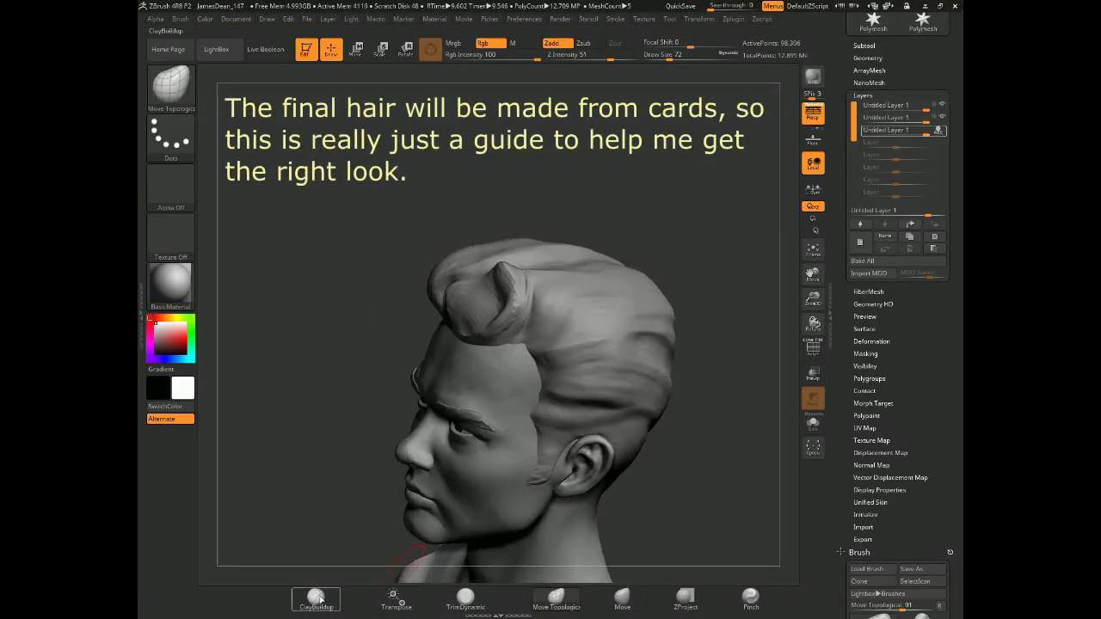
{"action": "left_click", "coordinate": [317, 598]}
{"action": "left_click_drag", "start_coordinate": [482, 404], "coordinate": [560, 292]}
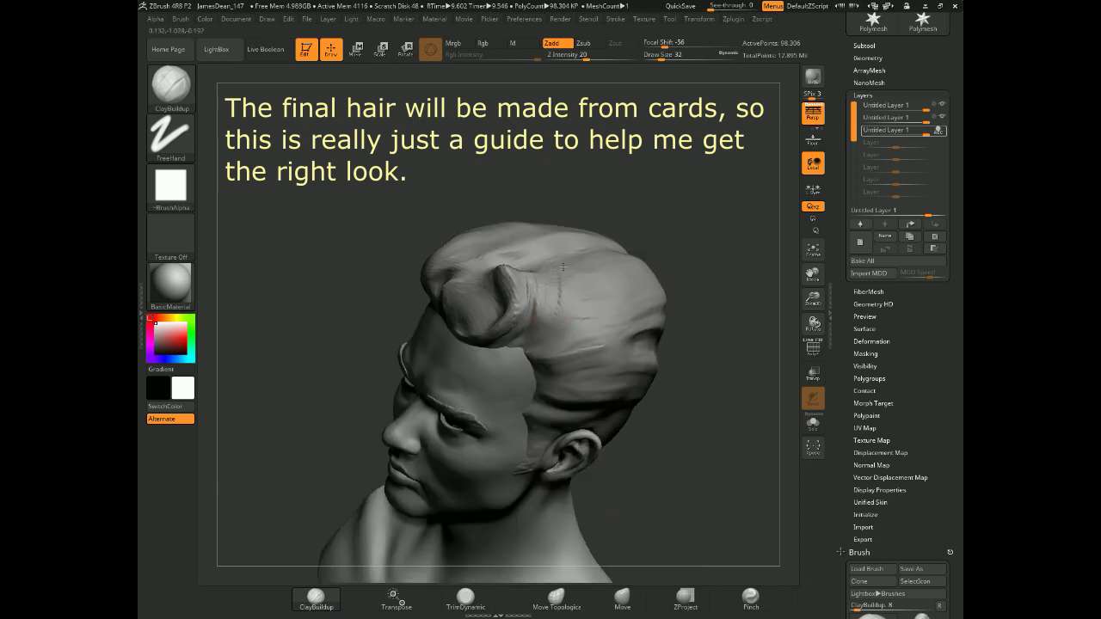
{"action": "mouse_move", "coordinate": [554, 286]}
{"action": "right_mouse_down"}
{"action": "mouse_move", "coordinate": [659, 467]}
{"action": "mouse_move", "coordinate": [500, 294]}
{"action": "mouse_move", "coordinate": [644, 359]}
{"action": "right_mouse_up"}
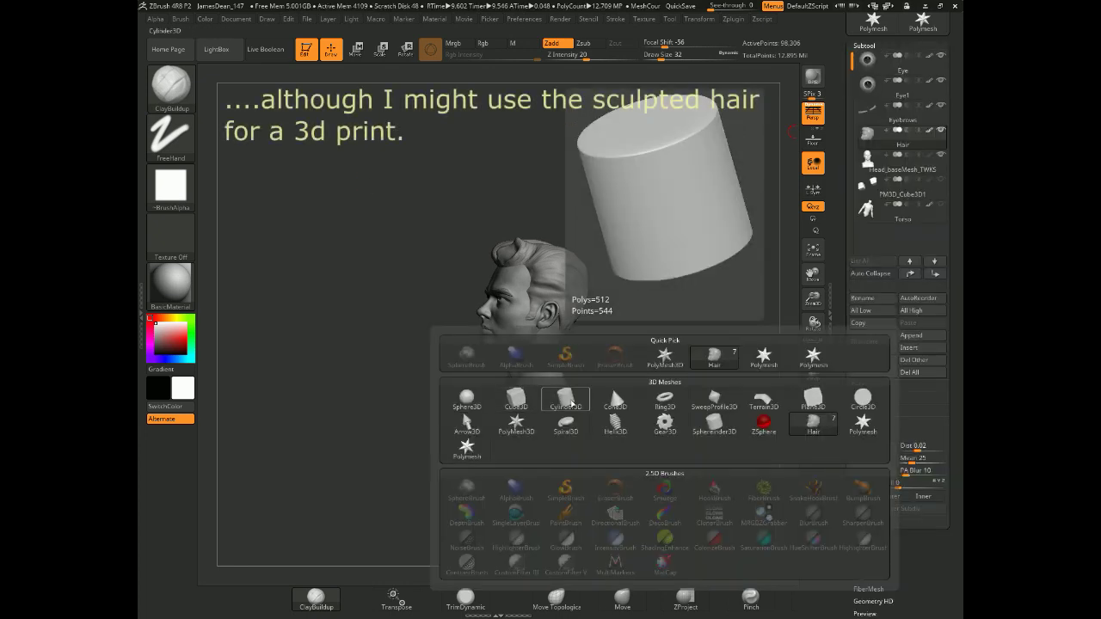
- Append a Cylinder3D to the bust and scale it down with Transpose
{"action": "left_click", "coordinate": [565, 400]}
{"action": "left_click", "coordinate": [394, 596]}
{"action": "left_click_drag", "start_coordinate": [619, 421], "coordinate": [540, 358]}
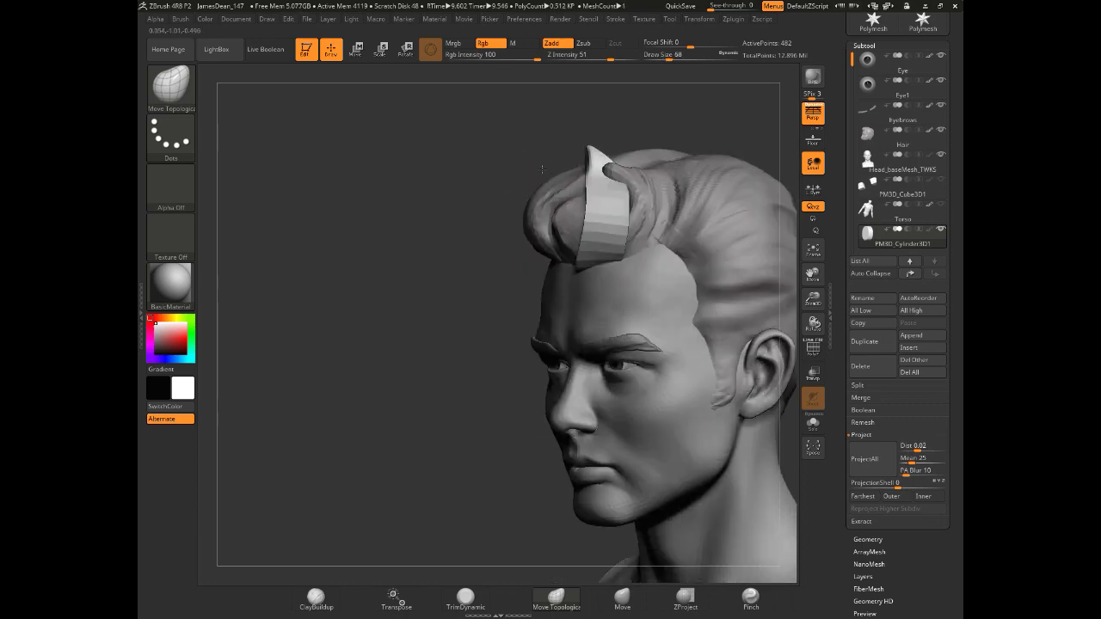
{"action": "left_click_drag", "start_coordinate": [516, 146], "coordinate": [488, 113]}
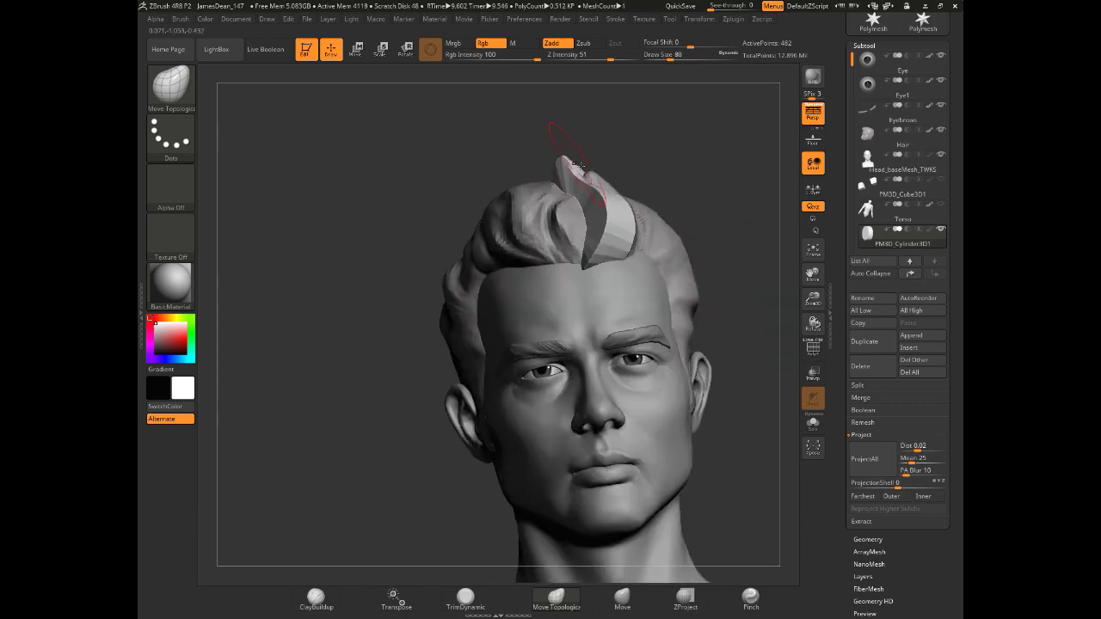
{"action": "key", "text": "f"}
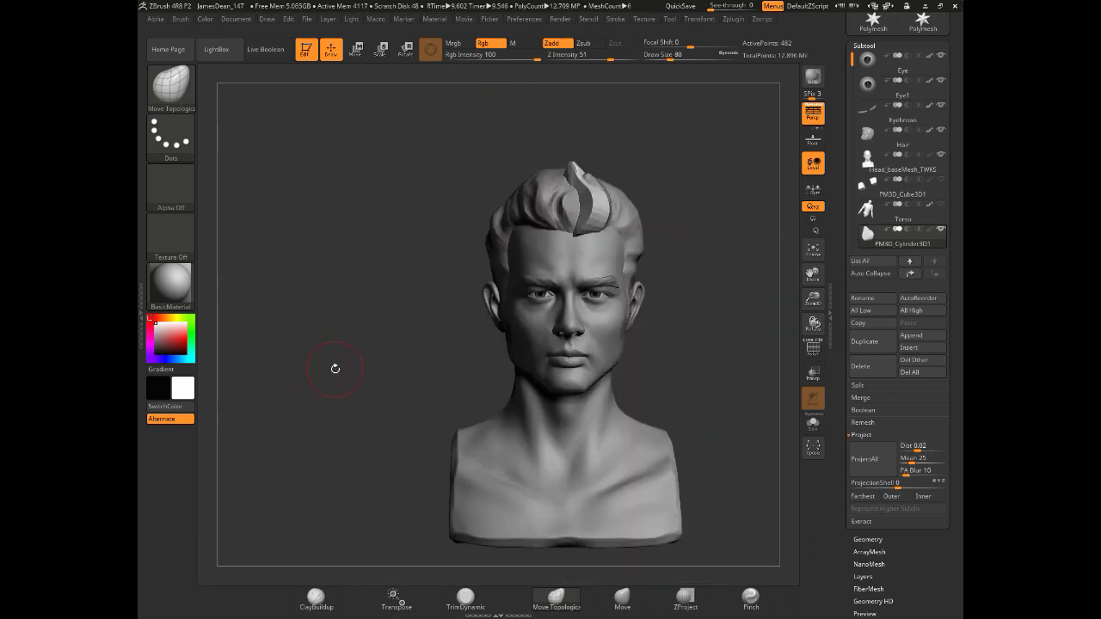
- Shape the cylinder with Move Topological into a curling lock rising from the front hair
{"action": "key", "text": "w"}
{"action": "left_click", "coordinate": [556, 596]}
{"action": "left_click_drag", "start_coordinate": [542, 129], "coordinate": [566, 133]}
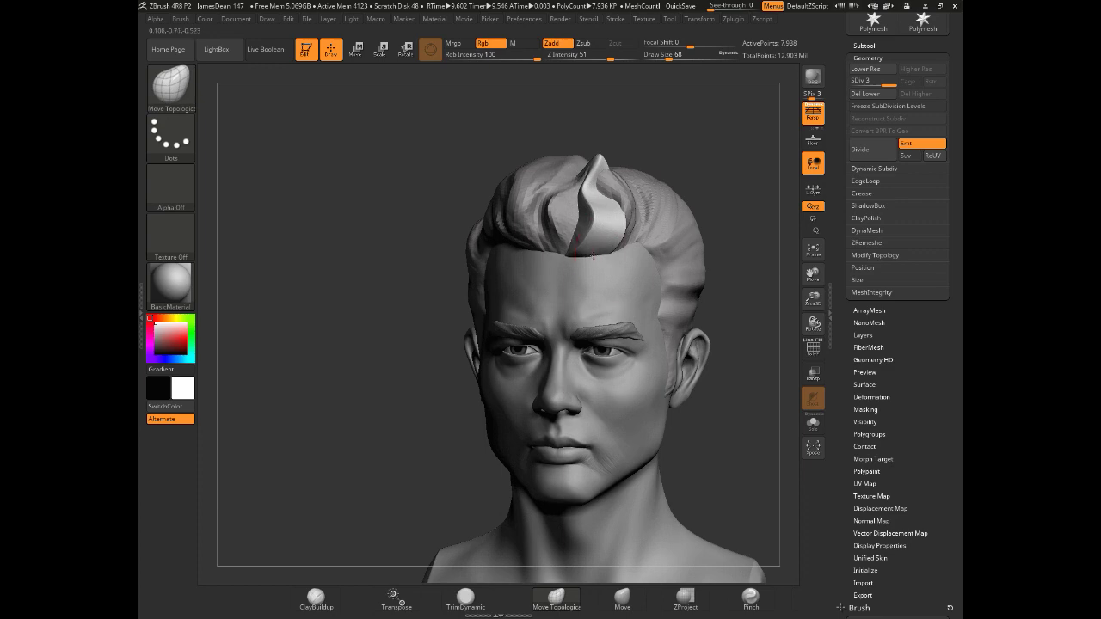
{"action": "left_click_drag", "start_coordinate": [757, 129], "coordinate": [599, 176]}
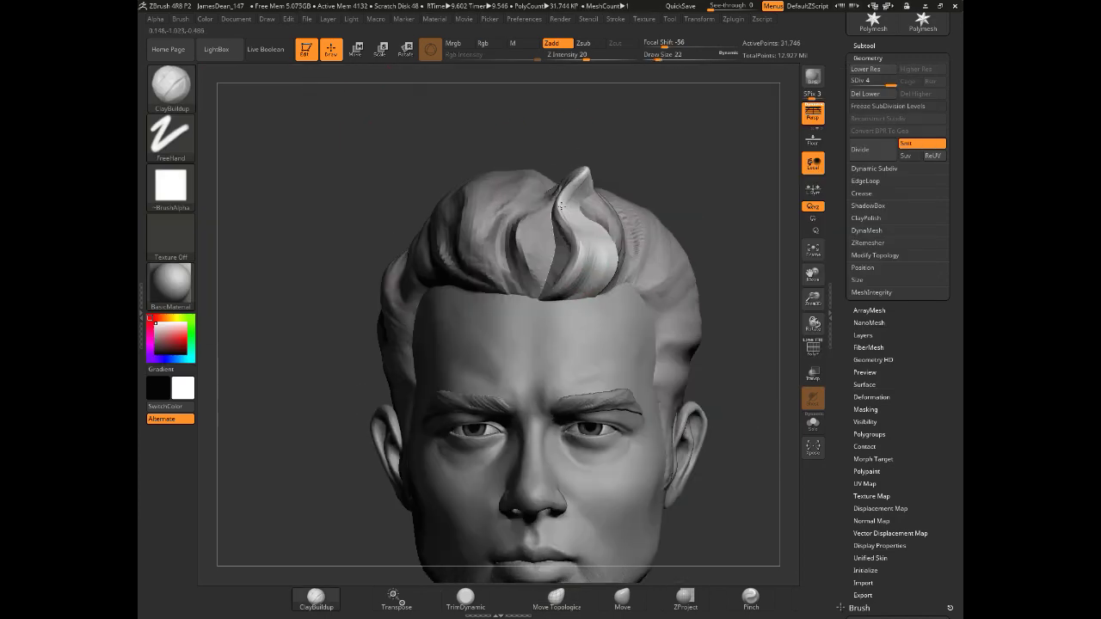
{"action": "right_click_drag", "start_coordinate": [610, 258], "coordinate": [568, 245]}
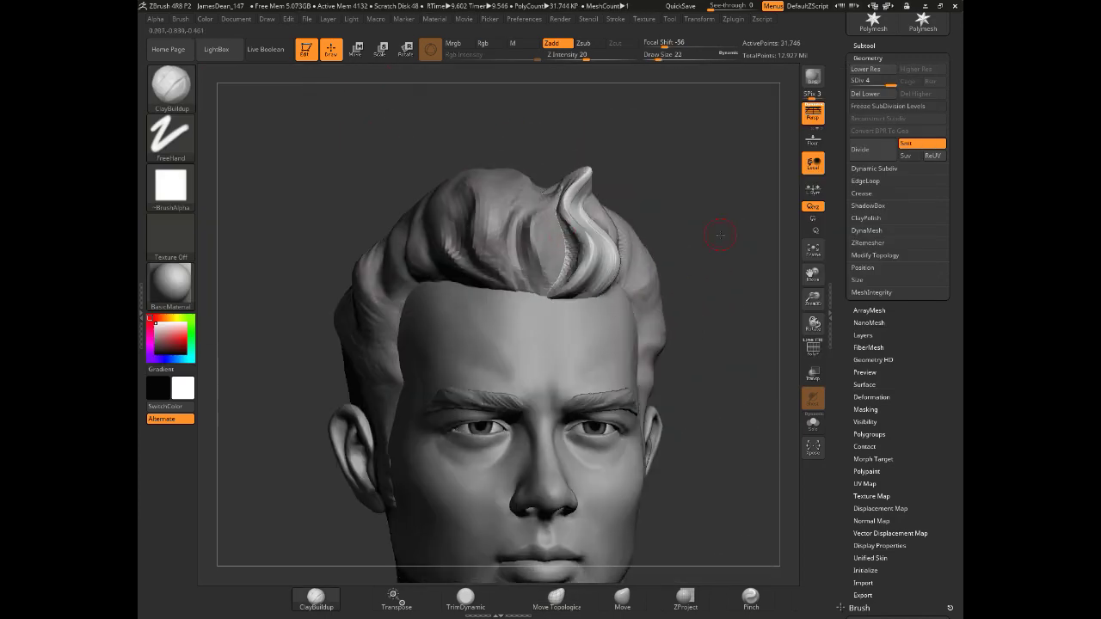
{"action": "left_click_drag", "start_coordinate": [713, 253], "coordinate": [661, 315]}
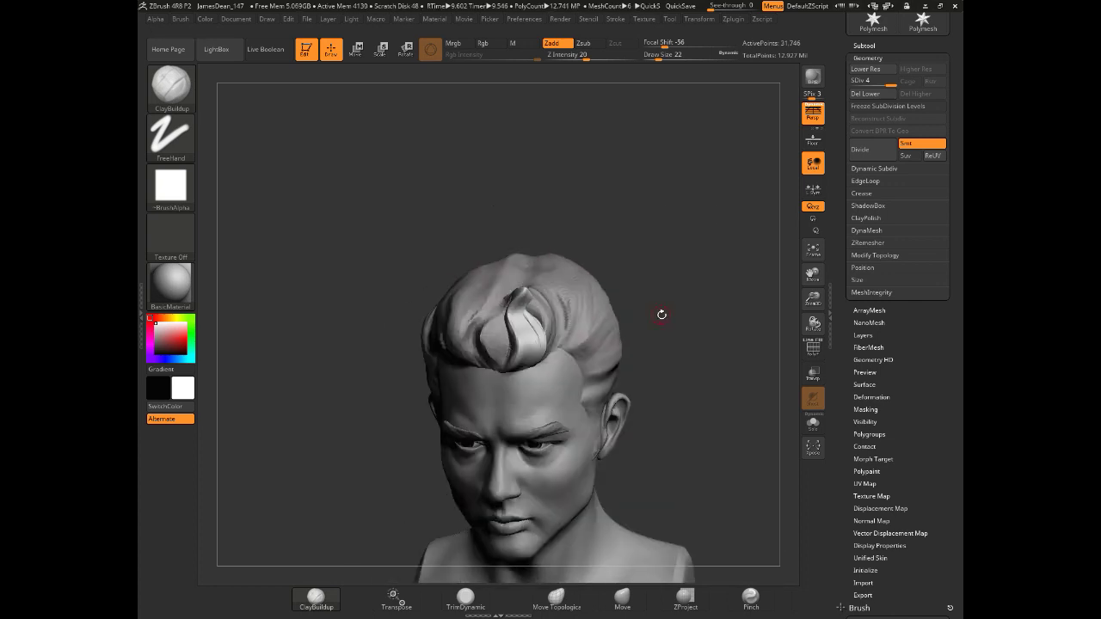
{"action": "right_click_drag", "start_coordinate": [501, 372], "coordinate": [469, 192]}
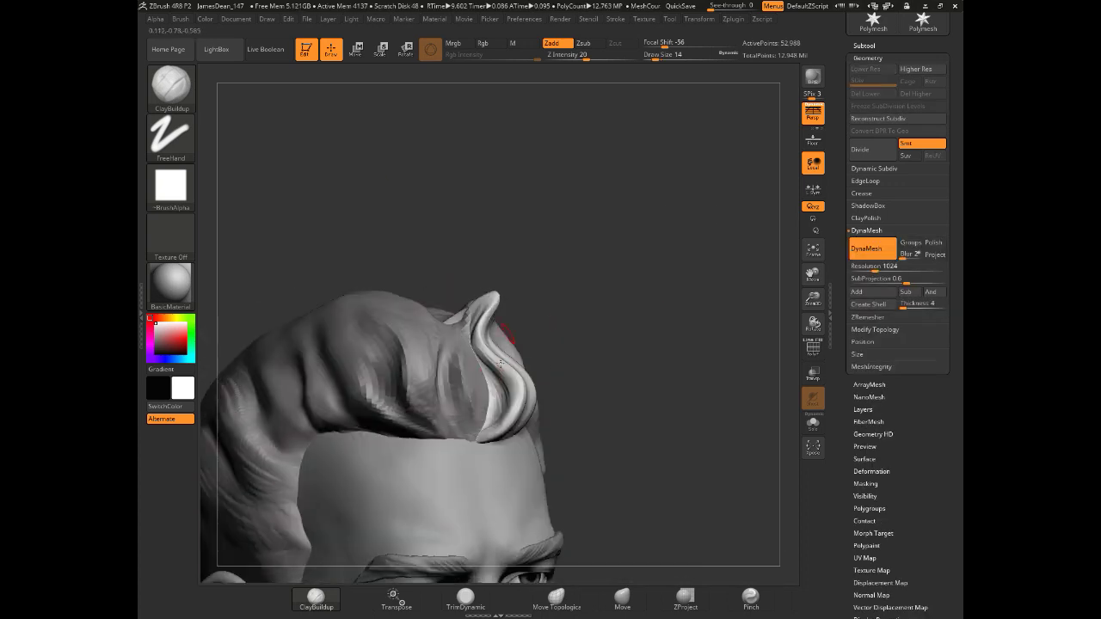
{"action": "mouse_move", "coordinate": [470, 196]}
{"action": "right_mouse_down"}
{"action": "mouse_move", "coordinate": [534, 332]}
{"action": "mouse_move", "coordinate": [531, 479]}
{"action": "mouse_move", "coordinate": [388, 223]}
{"action": "right_mouse_up"}
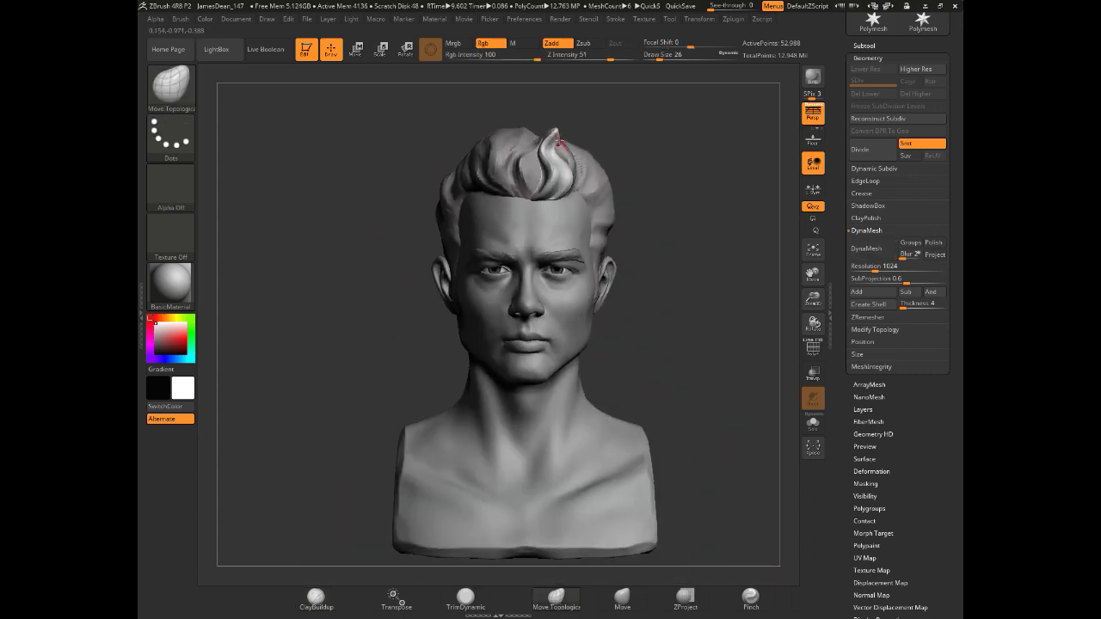
{"action": "left_click_drag", "start_coordinate": [555, 133], "coordinate": [539, 163]}
{"action": "mouse_move", "coordinate": [534, 154]}
{"action": "right_mouse_down"}
{"action": "mouse_move", "coordinate": [522, 123]}
{"action": "mouse_move", "coordinate": [505, 128]}
{"action": "mouse_move", "coordinate": [334, 335]}
{"action": "mouse_move", "coordinate": [770, 112]}
{"action": "right_mouse_up"}
{"action": "left_click", "coordinate": [865, 46]}
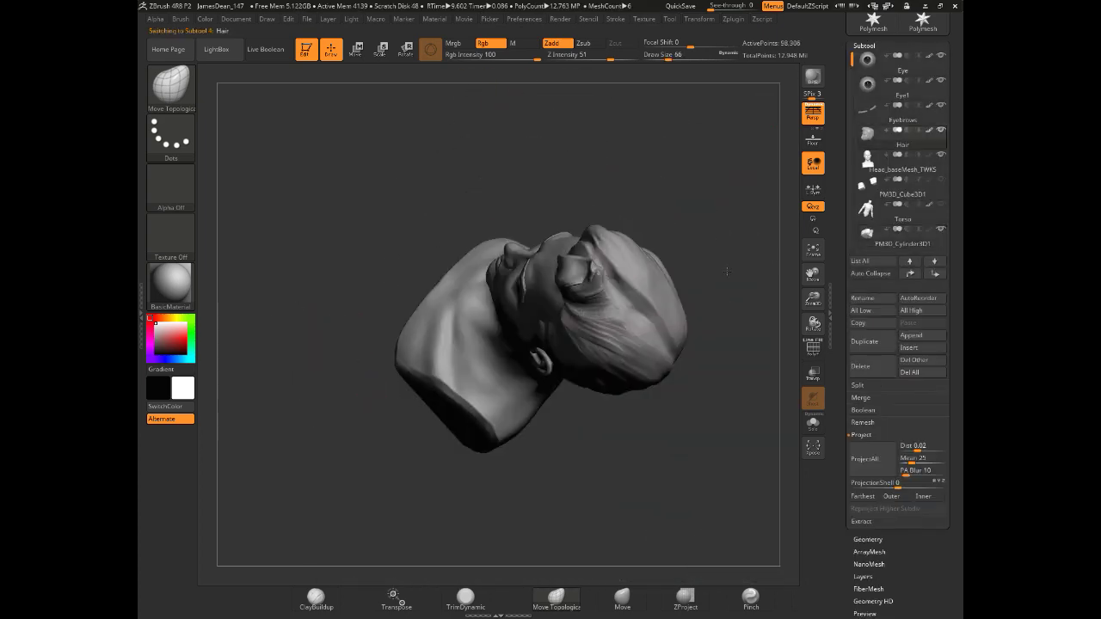
{"action": "right_click_drag", "start_coordinate": [654, 327], "coordinate": [409, 427]}
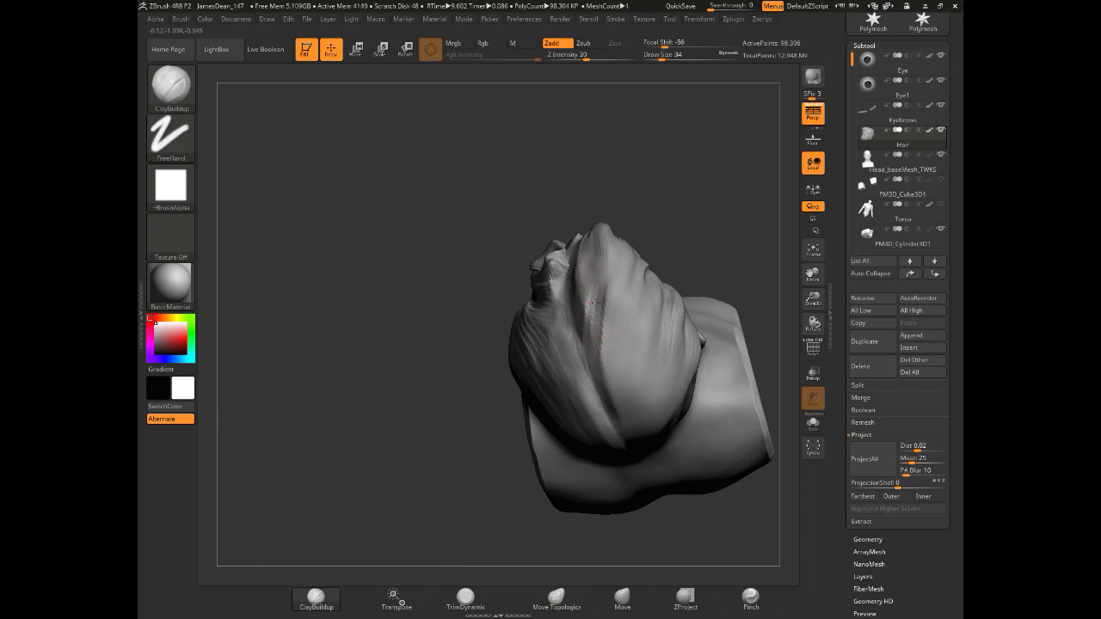
{"action": "mouse_move", "coordinate": [612, 271]}
{"action": "right_mouse_down"}
{"action": "mouse_move", "coordinate": [657, 337]}
{"action": "mouse_move", "coordinate": [582, 360]}
{"action": "mouse_move", "coordinate": [590, 346]}
{"action": "mouse_move", "coordinate": [324, 248]}
{"action": "right_mouse_up"}
{"action": "right_click_drag", "start_coordinate": [506, 332], "coordinate": [502, 362]}
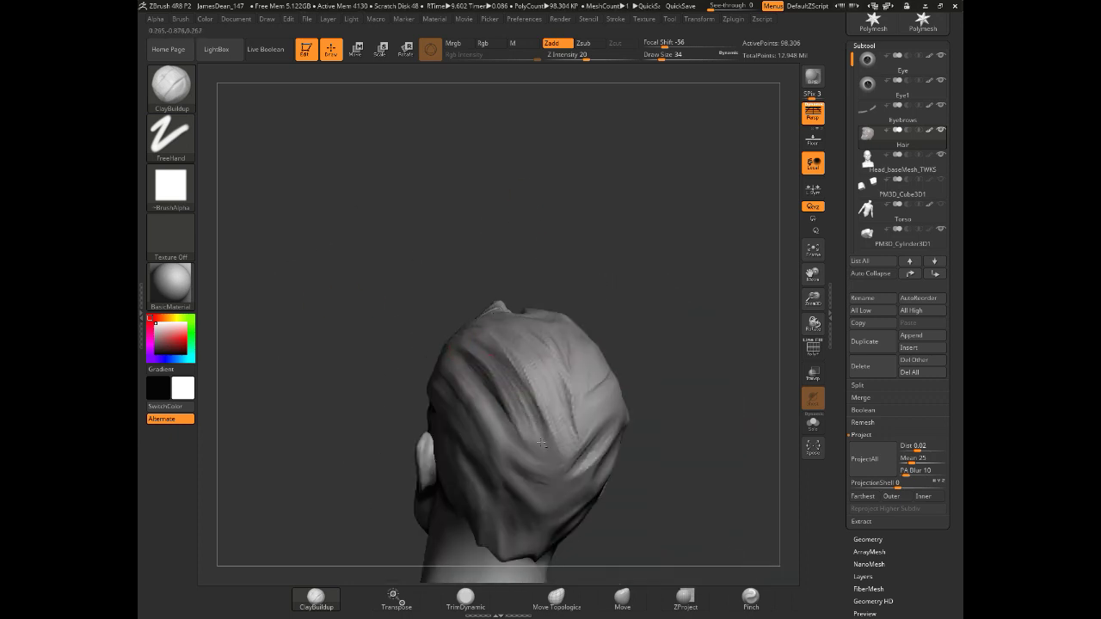
{"action": "right_click_drag", "start_coordinate": [542, 443], "coordinate": [488, 389]}
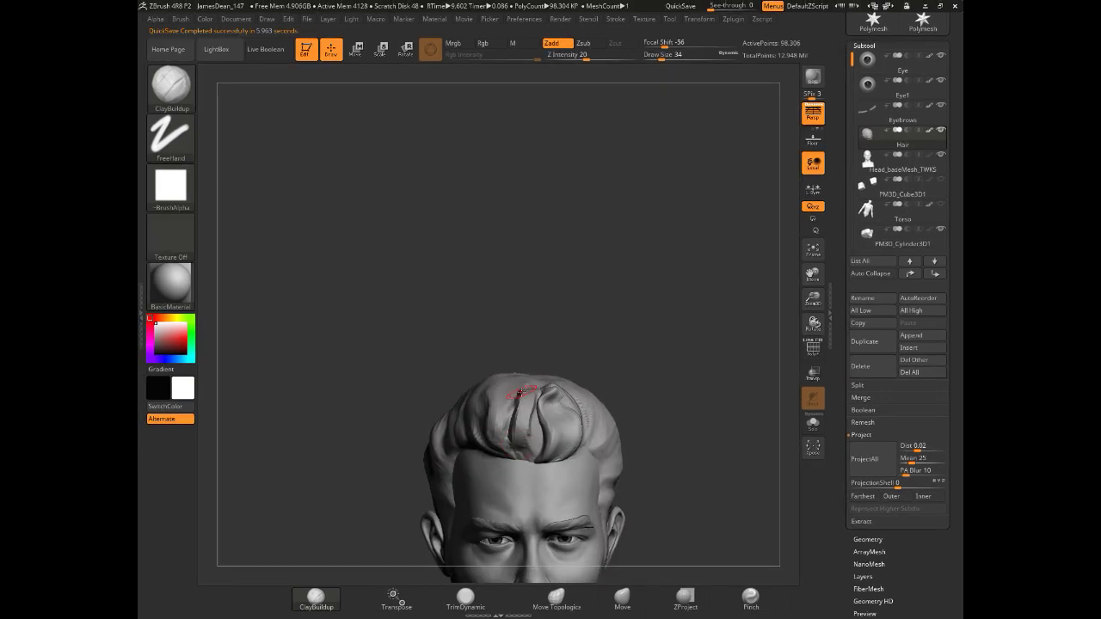
{"action": "mouse_move", "coordinate": [521, 437]}
{"action": "right_mouse_down"}
{"action": "mouse_move", "coordinate": [461, 344]}
{"action": "mouse_move", "coordinate": [422, 214]}
{"action": "right_mouse_up"}
{"action": "right_click_drag", "start_coordinate": [484, 268], "coordinate": [537, 440]}
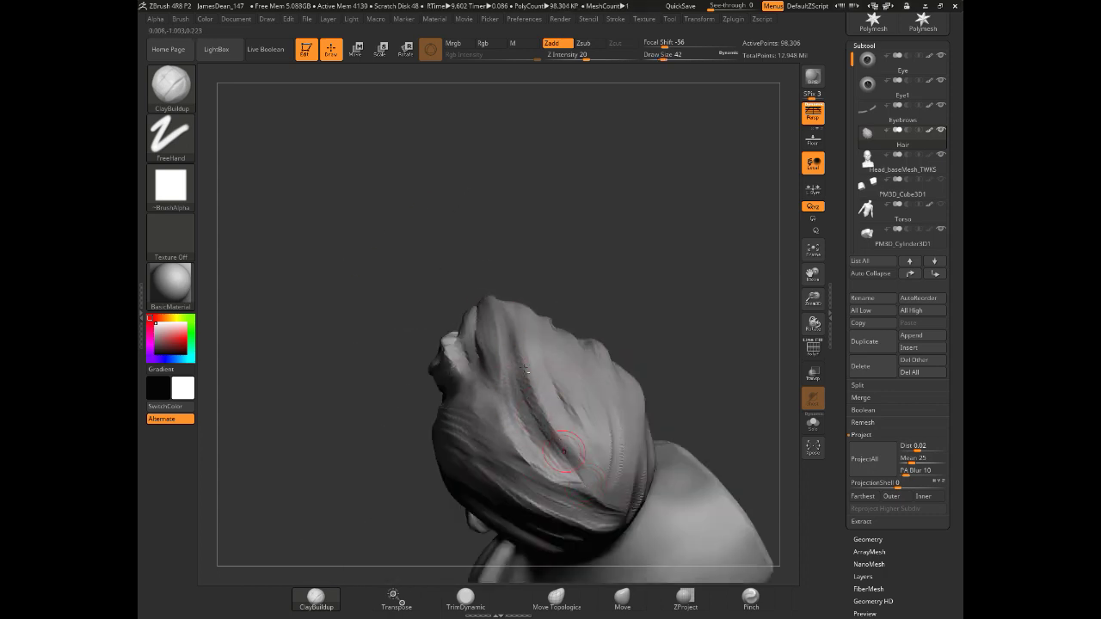
{"action": "right_click_drag", "start_coordinate": [510, 371], "coordinate": [537, 515]}
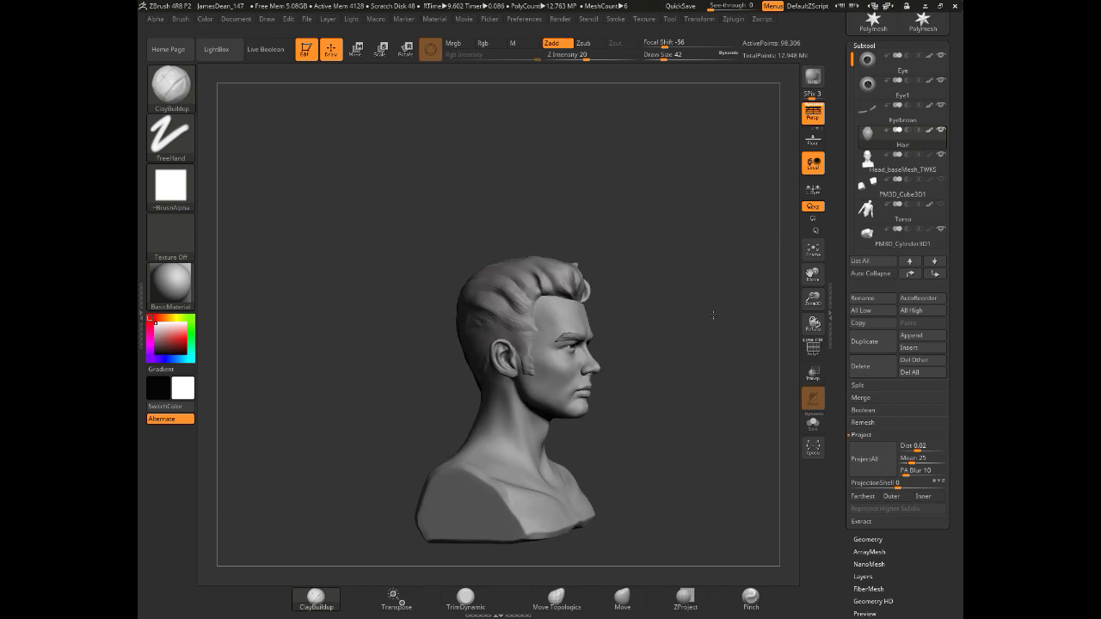
{"action": "mouse_move", "coordinate": [599, 390]}
{"action": "right_mouse_down"}
{"action": "mouse_move", "coordinate": [536, 357]}
{"action": "mouse_move", "coordinate": [491, 221]}
{"action": "mouse_move", "coordinate": [488, 237]}
{"action": "right_mouse_up"}
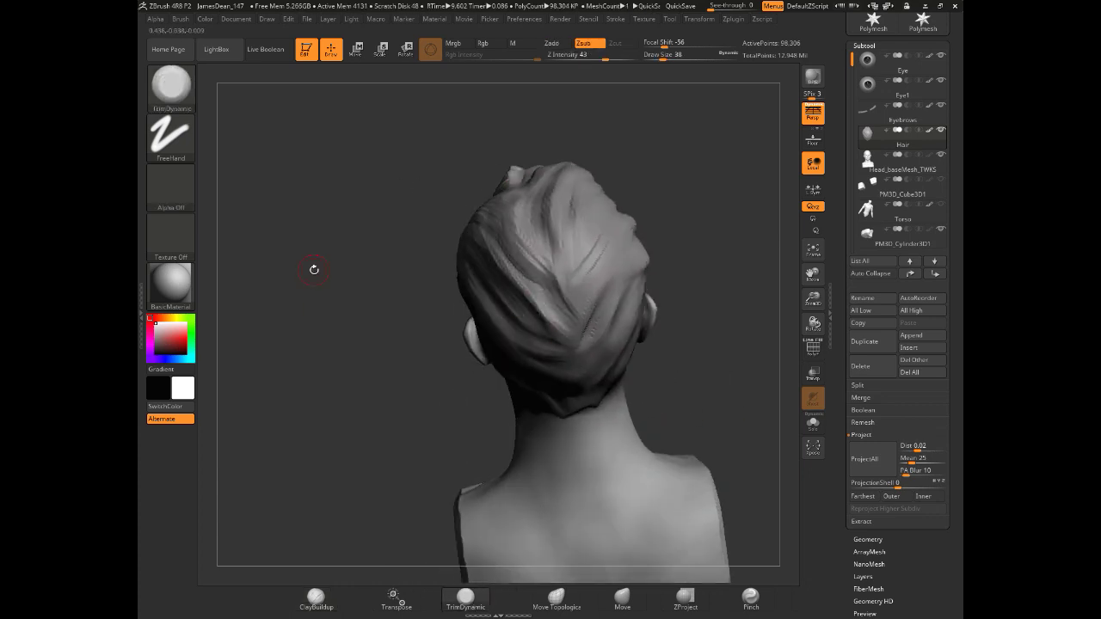
{"action": "right_click_drag", "start_coordinate": [314, 270], "coordinate": [301, 210]}
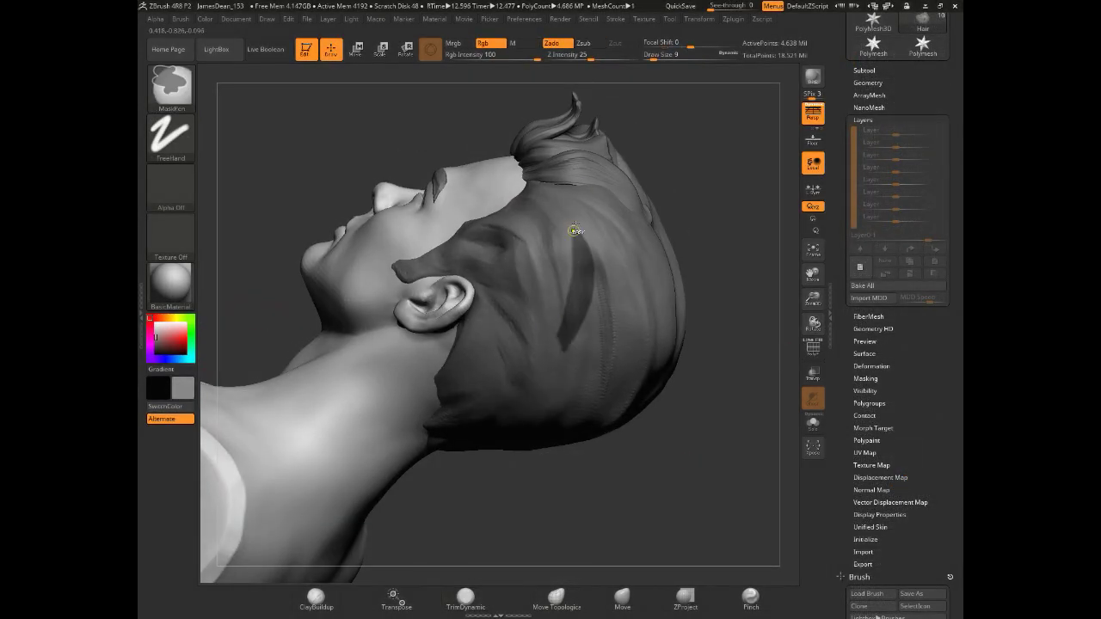
- Orbit the head slightly to view the side of the hair above the ear
{"action": "right_click_drag", "start_coordinate": [573, 221], "coordinate": [551, 320]}
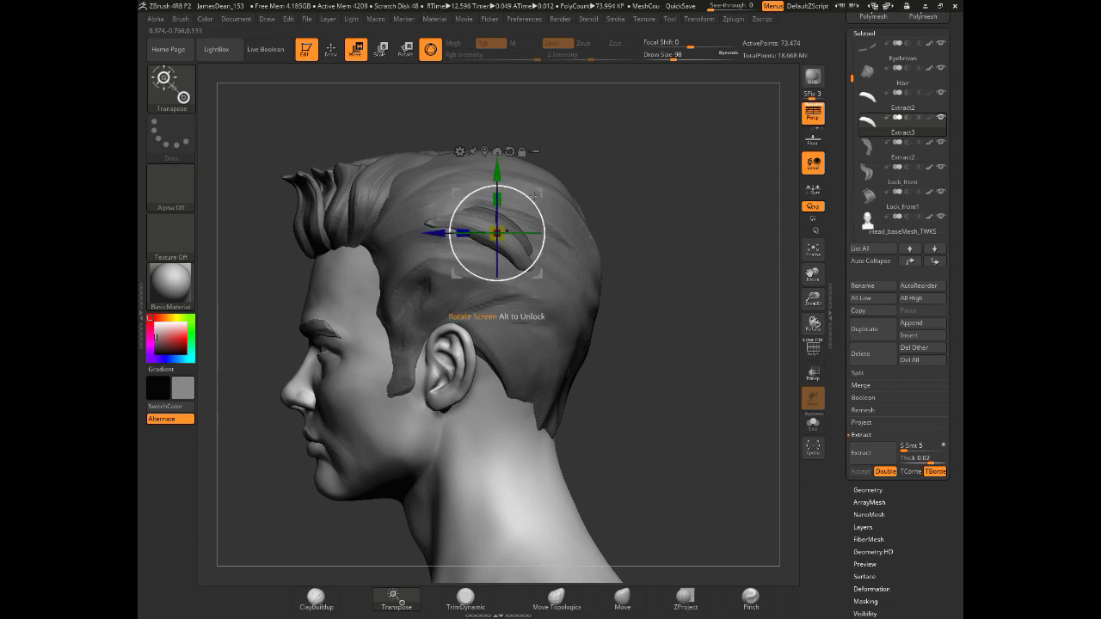
- Select the Extract2 lock and remesh it with Geometry > DynaMesh
{"action": "left_click", "coordinate": [868, 96]}
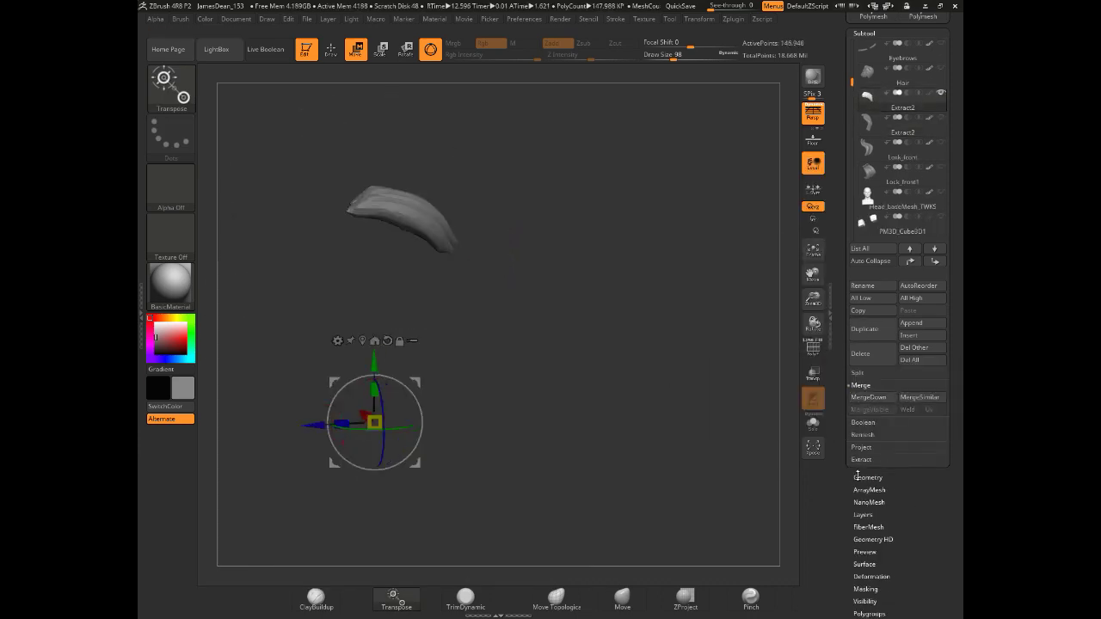
{"action": "left_click", "coordinate": [867, 477]}
{"action": "left_click", "coordinate": [868, 236]}
{"action": "left_click", "coordinate": [316, 597]}
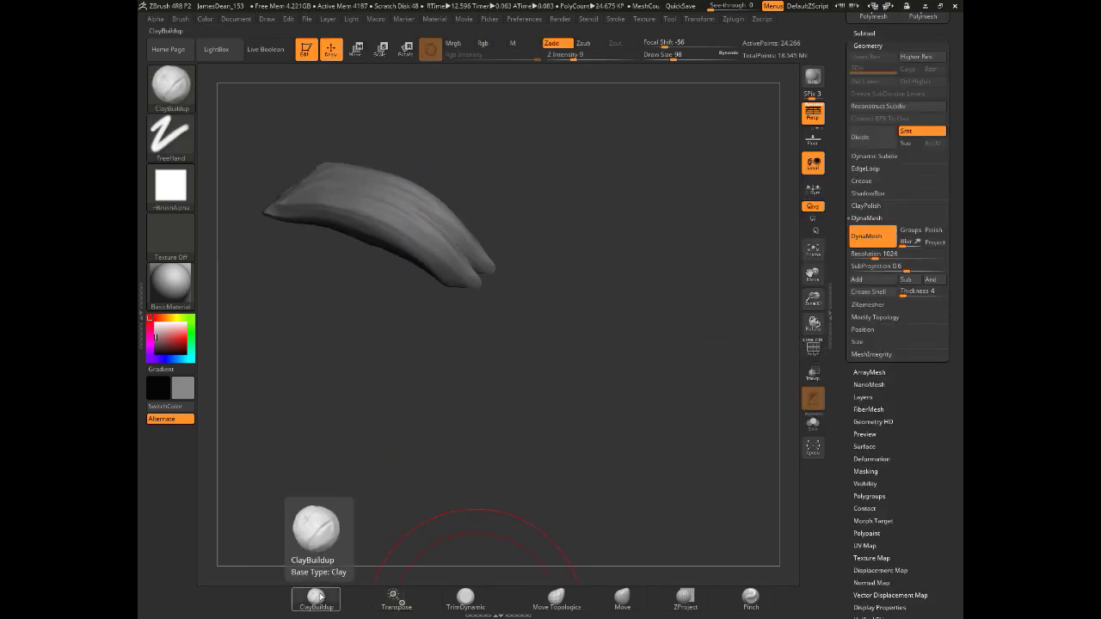
{"action": "left_click", "coordinate": [864, 33]}
{"action": "left_click", "coordinate": [814, 422]}
{"action": "mouse_move", "coordinate": [766, 207]}
{"action": "left_mouse_down"}
{"action": "mouse_move", "coordinate": [764, 254]}
{"action": "mouse_move", "coordinate": [603, 258]}
{"action": "left_mouse_up"}
- Reposition the Extract3 lock onto the back of the hair, then reselect the Hair subtool
{"action": "left_click", "coordinate": [545, 177], "text": "alt"}
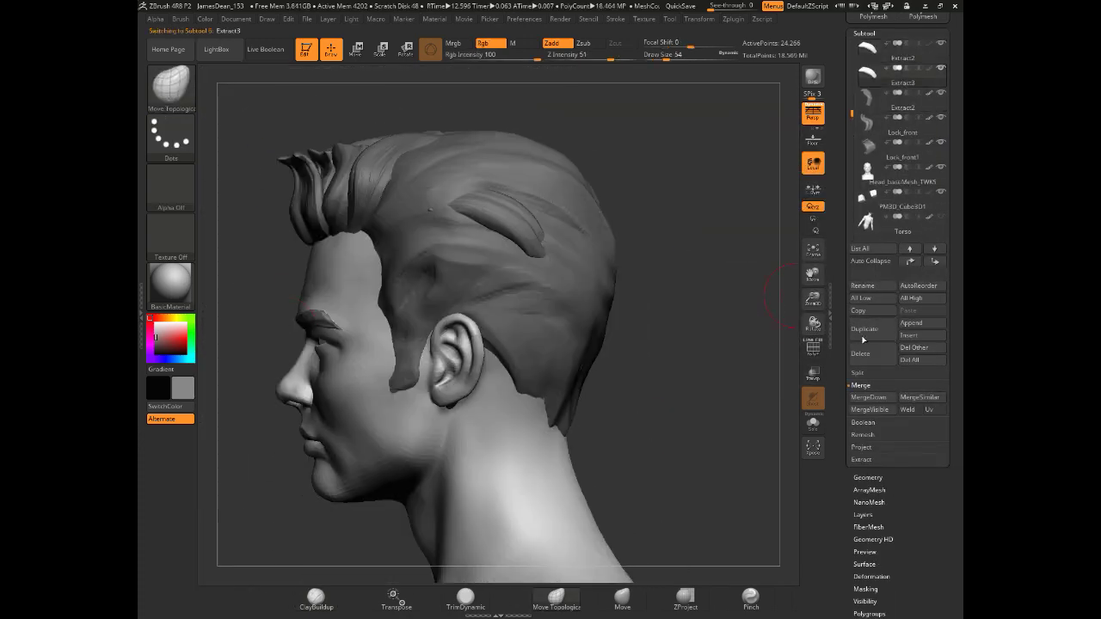
{"action": "key", "text": "w"}
{"action": "mouse_move", "coordinate": [545, 177]}
{"action": "left_mouse_down"}
{"action": "mouse_move", "coordinate": [430, 211]}
{"action": "mouse_move", "coordinate": [646, 224]}
{"action": "left_mouse_up"}
{"action": "left_click_drag", "start_coordinate": [380, 205], "coordinate": [516, 258]}
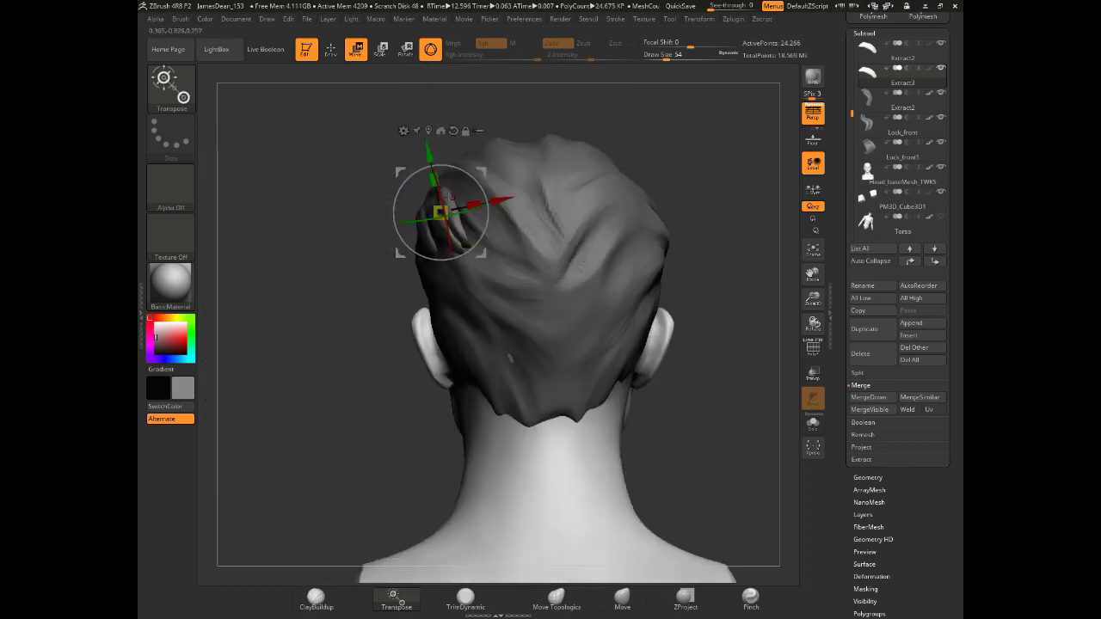
{"action": "left_click", "coordinate": [557, 595]}
{"action": "left_click_drag", "start_coordinate": [619, 370], "coordinate": [844, 87]}
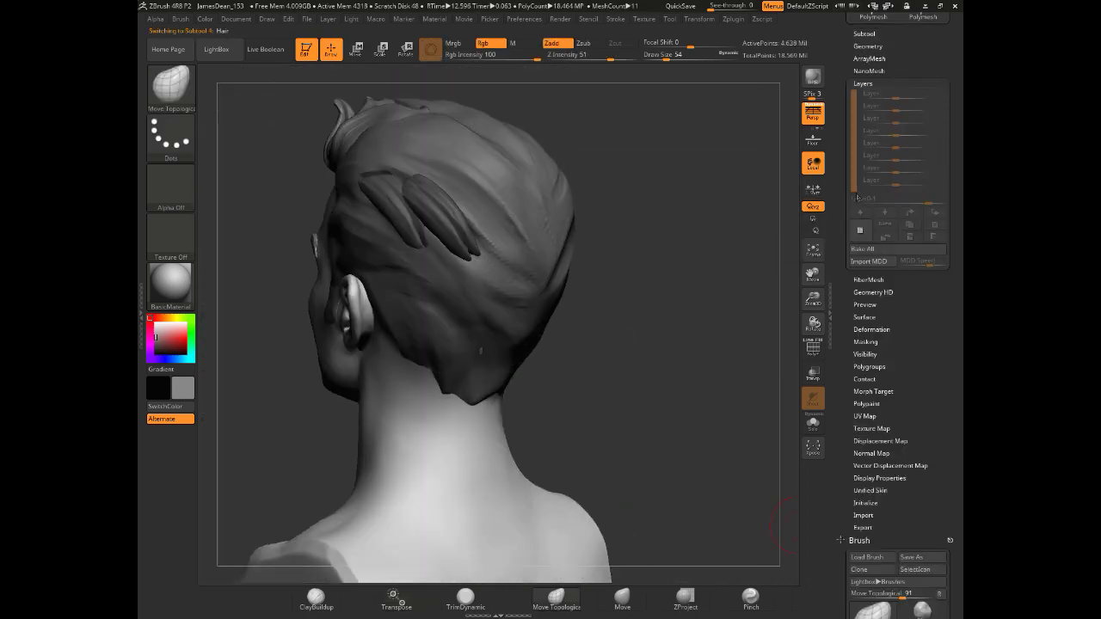
{"action": "left_click", "coordinate": [205, 19]}
{"action": "left_click", "coordinate": [201, 37]}
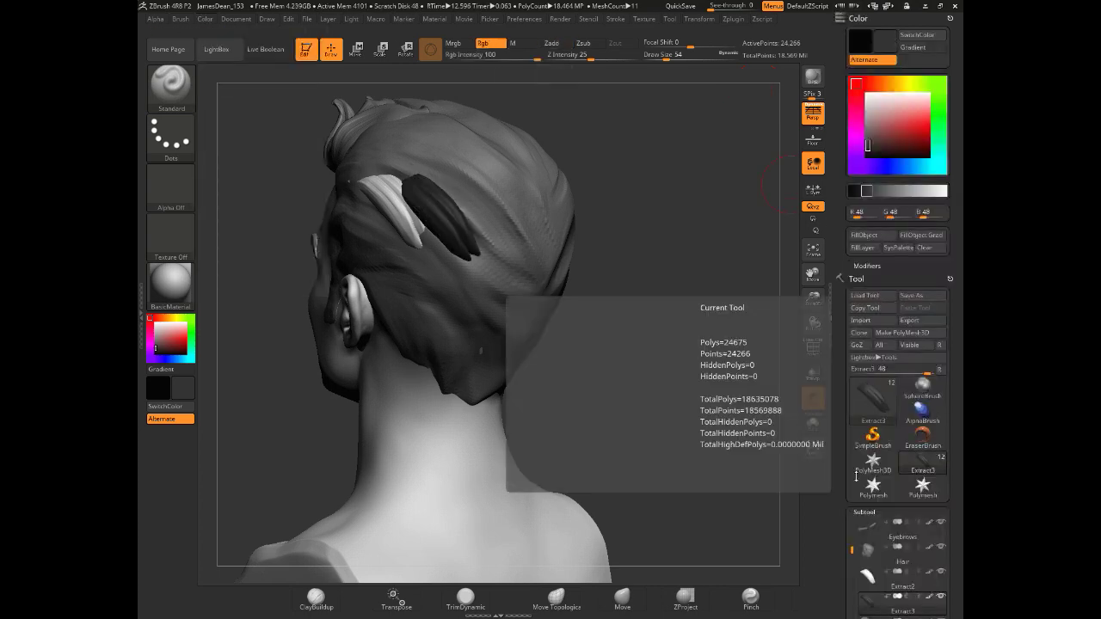
{"action": "left_click", "coordinate": [904, 550]}
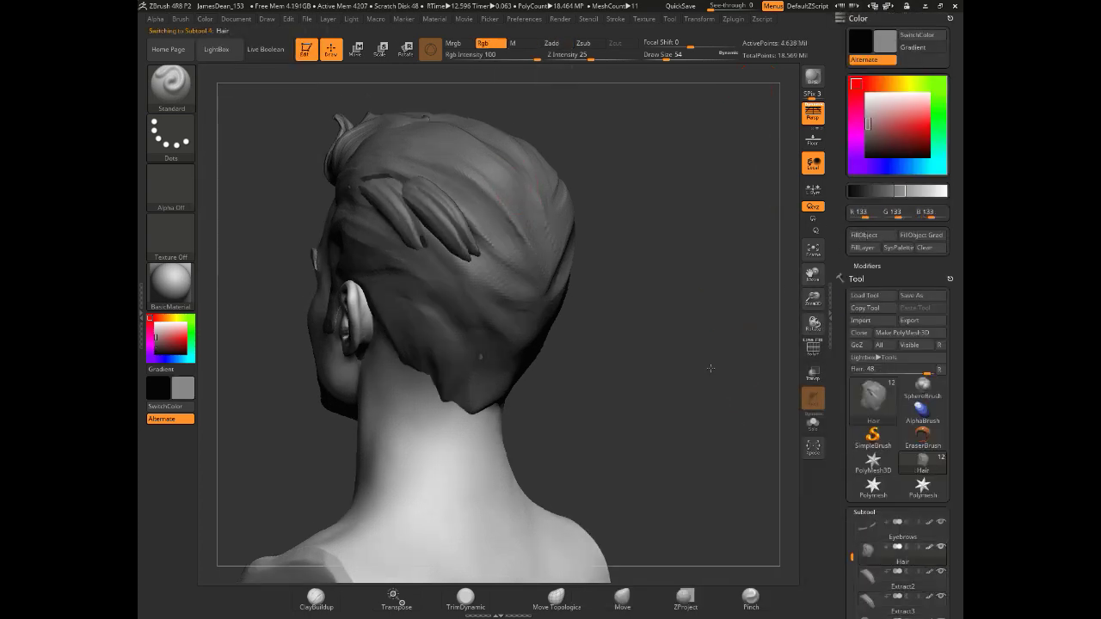
{"action": "left_click_drag", "start_coordinate": [505, 218], "coordinate": [477, 224]}
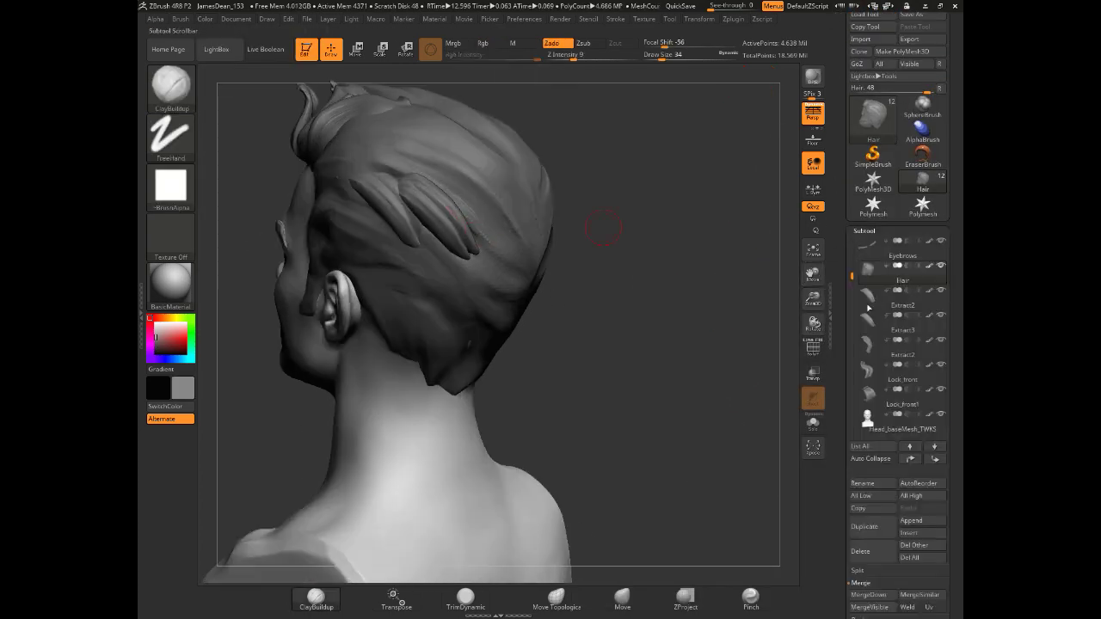
- Orbit around the bust to inspect the back, face and side of the hair
{"action": "left_click_drag", "start_coordinate": [785, 279], "coordinate": [437, 568]}
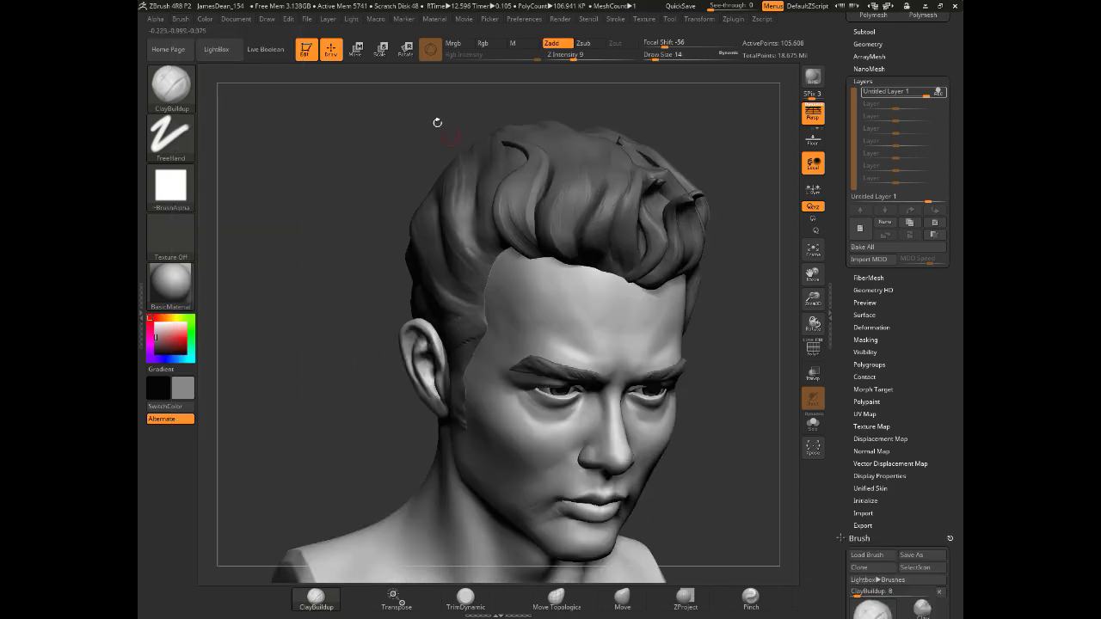
{"action": "mouse_move", "coordinate": [422, 136]}
{"action": "left_mouse_down"}
{"action": "mouse_move", "coordinate": [764, 149]}
{"action": "mouse_move", "coordinate": [520, 249]}
{"action": "left_mouse_up"}
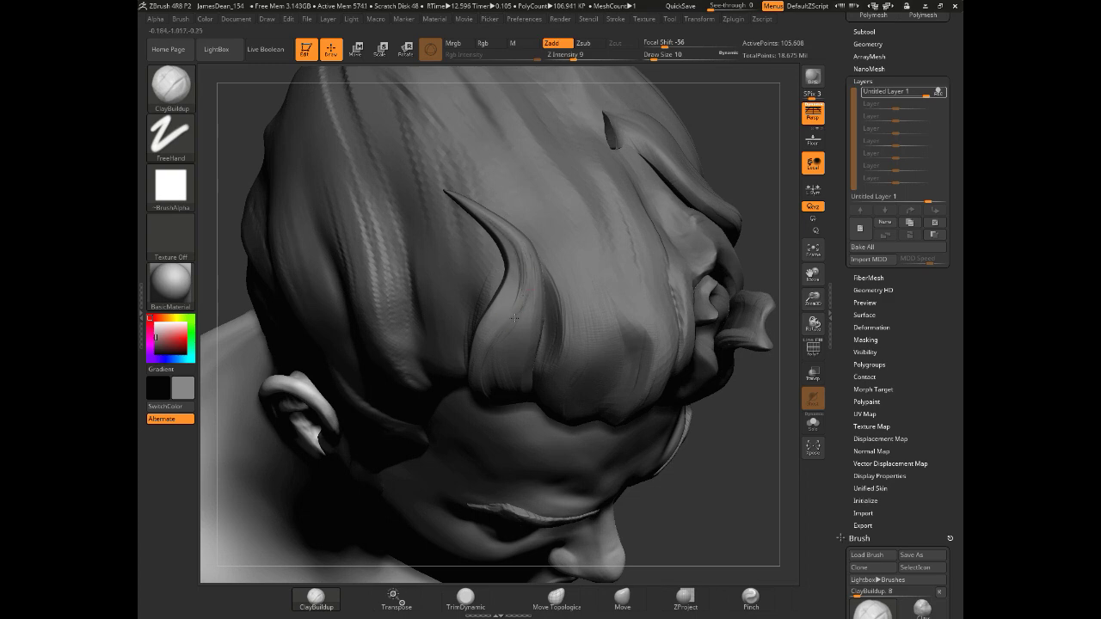
{"action": "mouse_move", "coordinate": [514, 318]}
{"action": "left_mouse_down"}
{"action": "mouse_move", "coordinate": [723, 151]}
{"action": "mouse_move", "coordinate": [516, 261]}
{"action": "mouse_move", "coordinate": [403, 348]}
{"action": "left_mouse_up"}
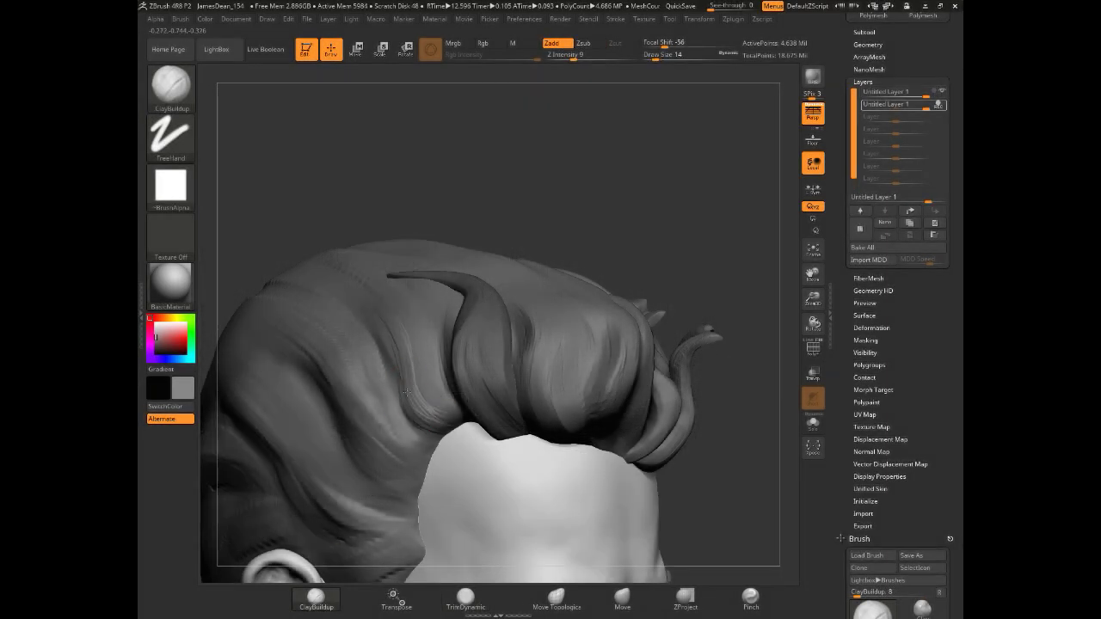
{"action": "mouse_move", "coordinate": [416, 396]}
{"action": "left_mouse_down"}
{"action": "mouse_move", "coordinate": [504, 155]}
{"action": "mouse_move", "coordinate": [379, 202]}
{"action": "left_mouse_up"}
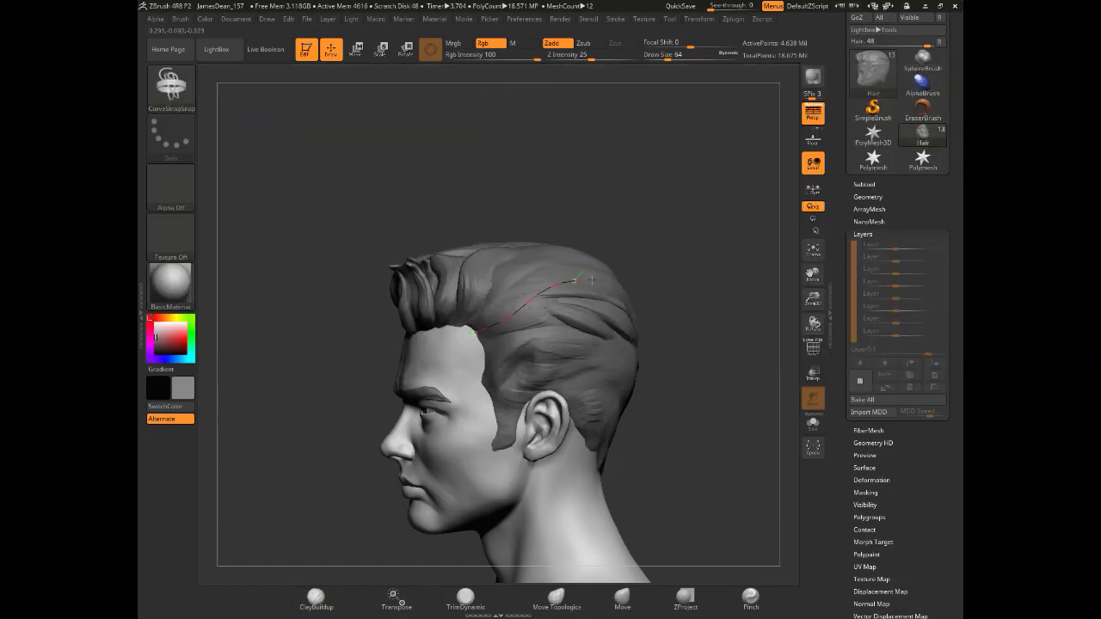
- Draw a curved hair strap along the side of the head with the CurveStrap brush
{"action": "left_click_drag", "start_coordinate": [592, 280], "coordinate": [594, 281]}
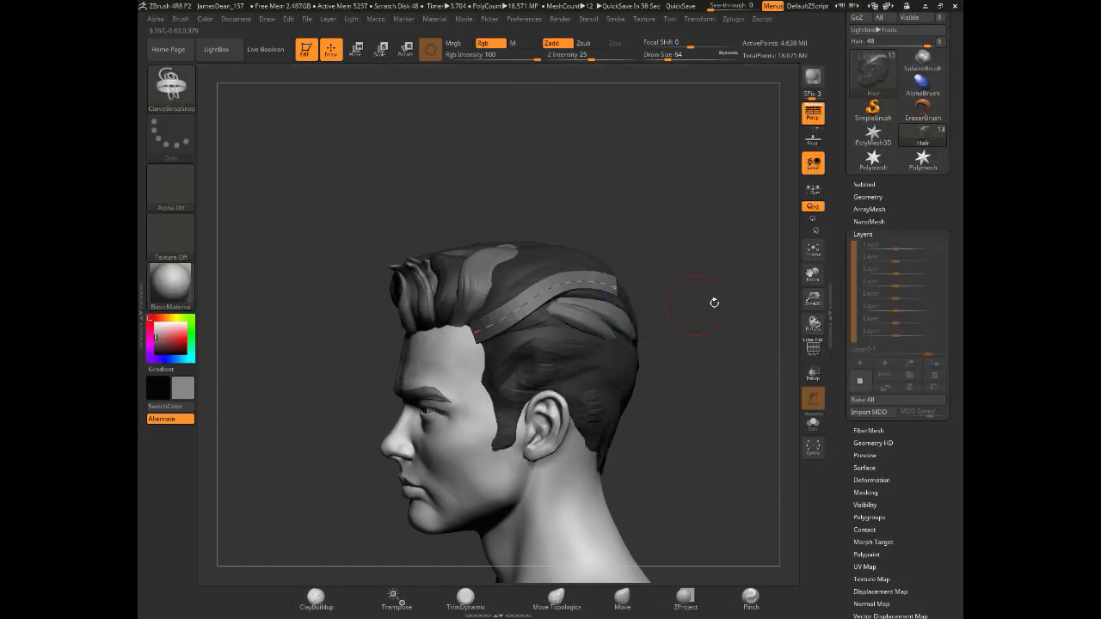
{"action": "left_click", "coordinate": [864, 184]}
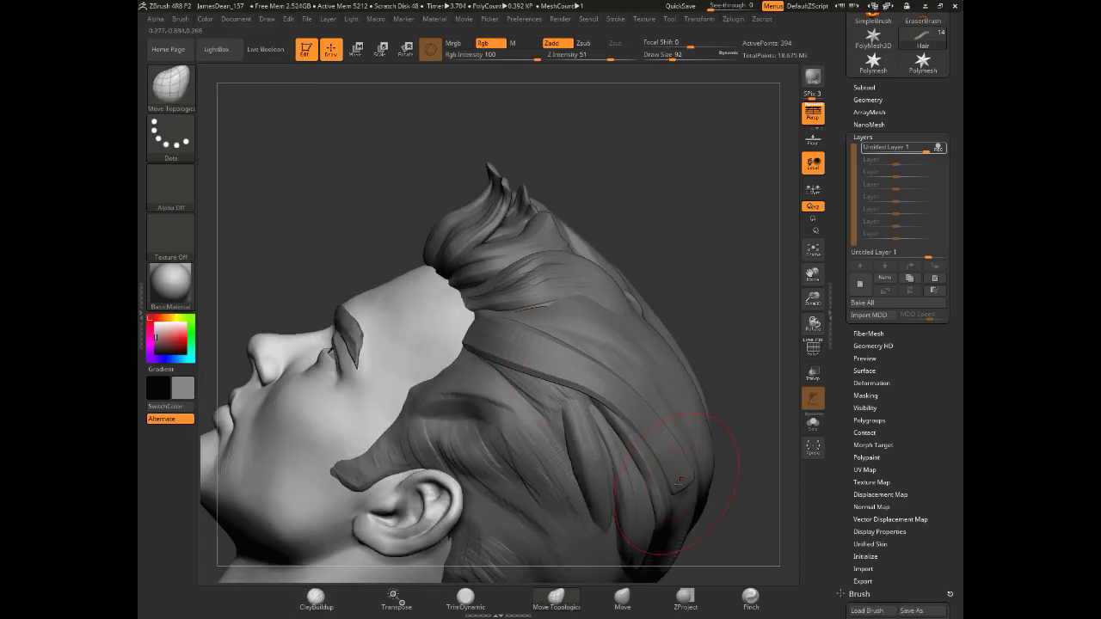
{"action": "left_click_drag", "start_coordinate": [366, 189], "coordinate": [287, 259]}
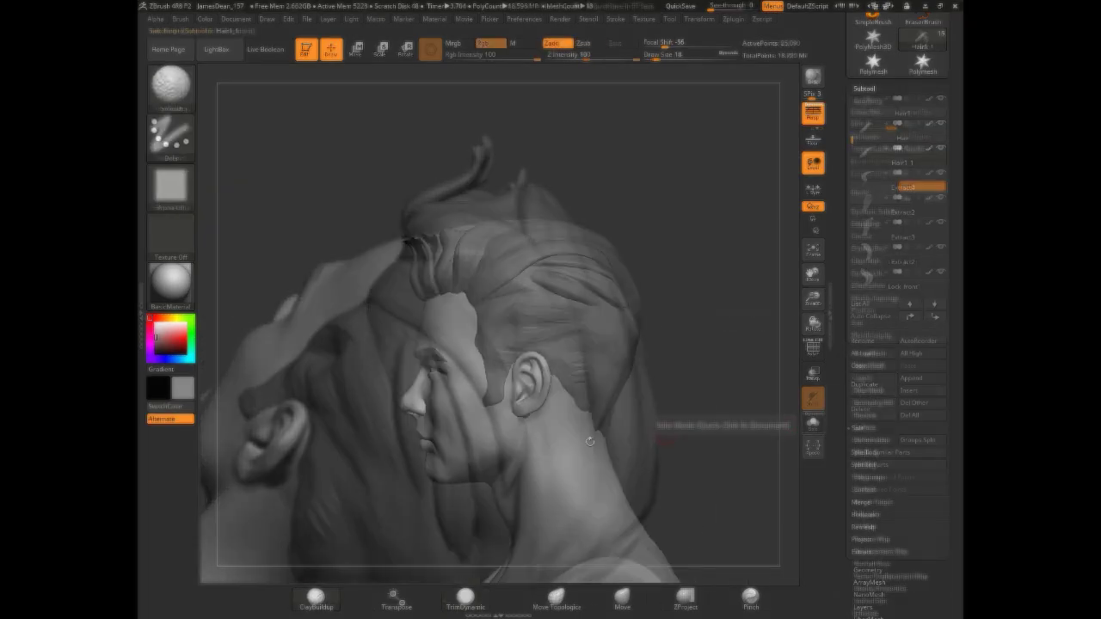
- Orbit around the temple lock and back of the head to check its placement
{"action": "left_click_drag", "start_coordinate": [471, 150], "coordinate": [366, 281], "text": "alt"}
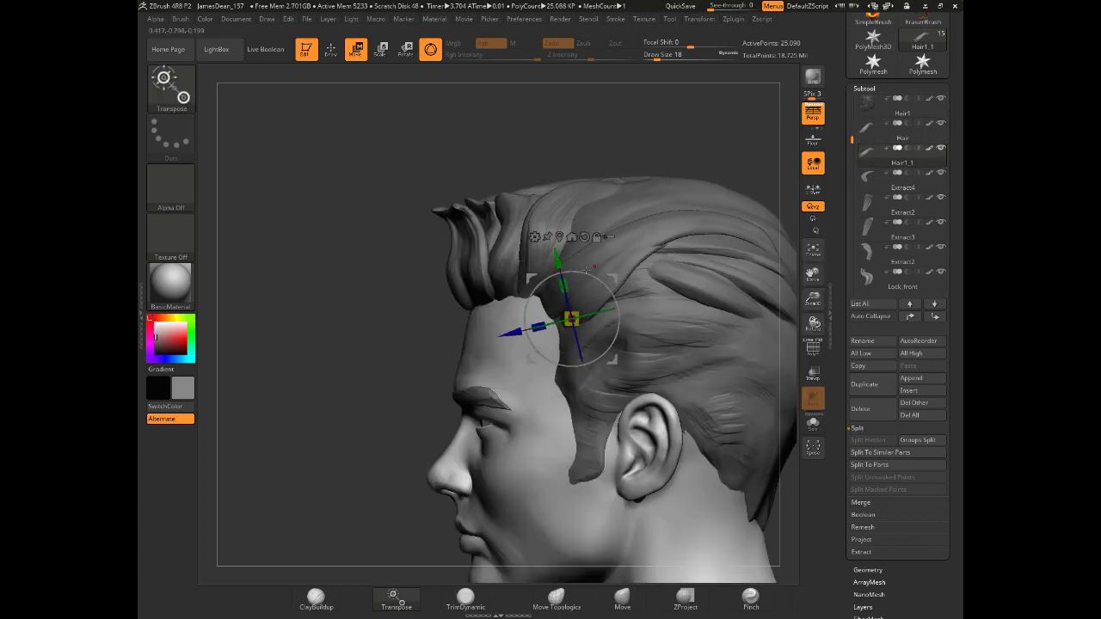
{"action": "mouse_move", "coordinate": [287, 297]}
{"action": "left_mouse_down"}
{"action": "mouse_move", "coordinate": [258, 286]}
{"action": "mouse_move", "coordinate": [361, 290]}
{"action": "left_mouse_up"}
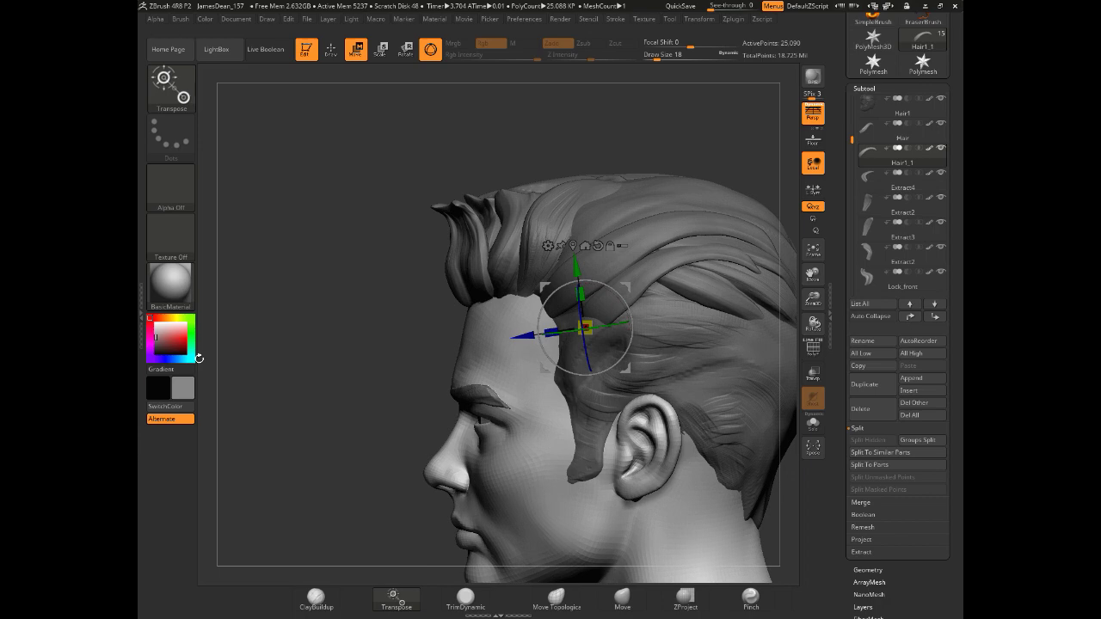
{"action": "mouse_move", "coordinate": [632, 295]}
{"action": "left_mouse_down"}
{"action": "mouse_move", "coordinate": [519, 216]}
{"action": "mouse_move", "coordinate": [565, 250]}
{"action": "mouse_move", "coordinate": [238, 341]}
{"action": "left_mouse_up"}
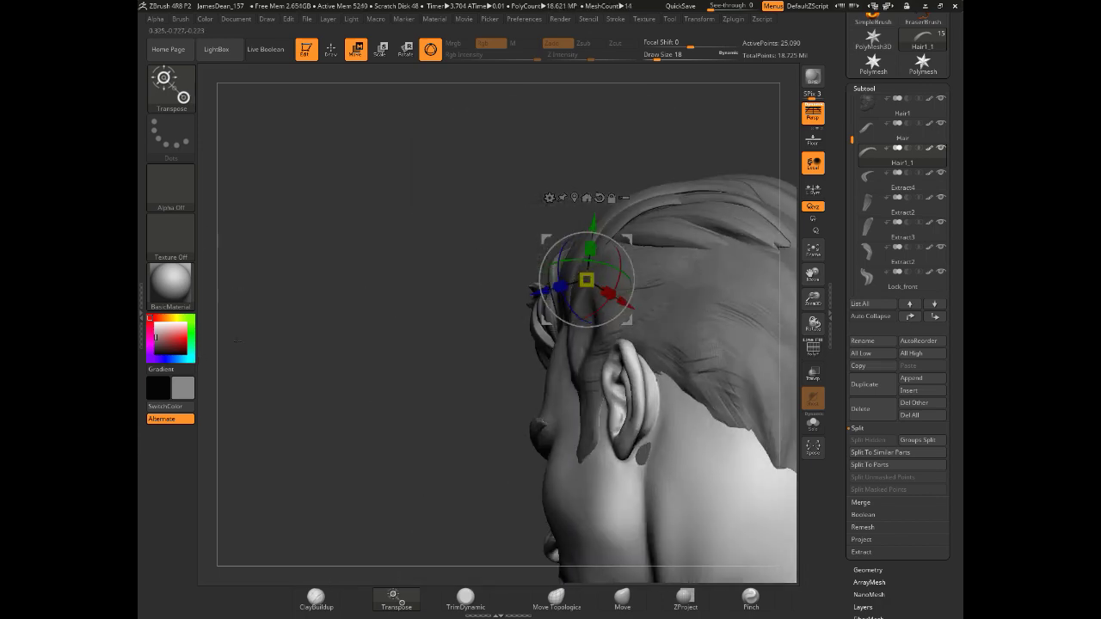
{"action": "mouse_move", "coordinate": [547, 555]}
{"action": "left_mouse_down"}
{"action": "mouse_move", "coordinate": [568, 290]}
{"action": "mouse_move", "coordinate": [642, 184]}
{"action": "mouse_move", "coordinate": [387, 263]}
{"action": "mouse_move", "coordinate": [309, 344]}
{"action": "mouse_move", "coordinate": [568, 248]}
{"action": "mouse_move", "coordinate": [547, 234]}
{"action": "left_mouse_up"}
{"action": "mouse_move", "coordinate": [668, 202]}
{"action": "left_mouse_down"}
{"action": "mouse_move", "coordinate": [628, 165]}
{"action": "mouse_move", "coordinate": [611, 184]}
{"action": "mouse_move", "coordinate": [693, 334]}
{"action": "mouse_move", "coordinate": [632, 166]}
{"action": "left_mouse_up"}
{"action": "left_click_drag", "start_coordinate": [704, 346], "coordinate": [373, 333]}
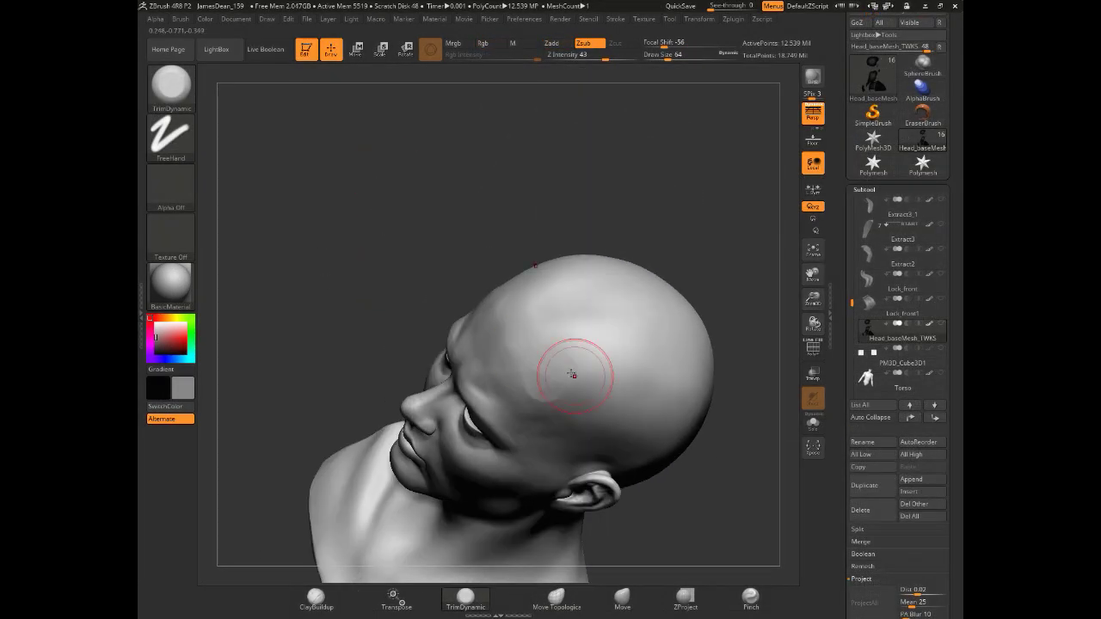
- Orbit over the bald head's crown and turn off the mask display
{"action": "left_click_drag", "start_coordinate": [573, 374], "coordinate": [479, 443]}
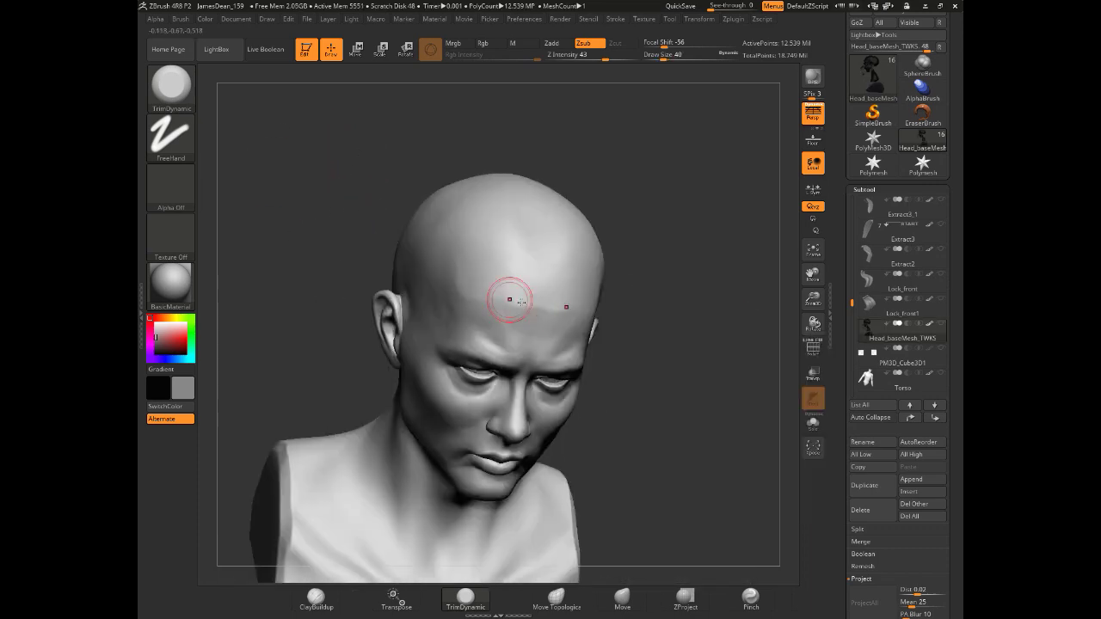
{"action": "left_click_drag", "start_coordinate": [429, 265], "coordinate": [566, 238]}
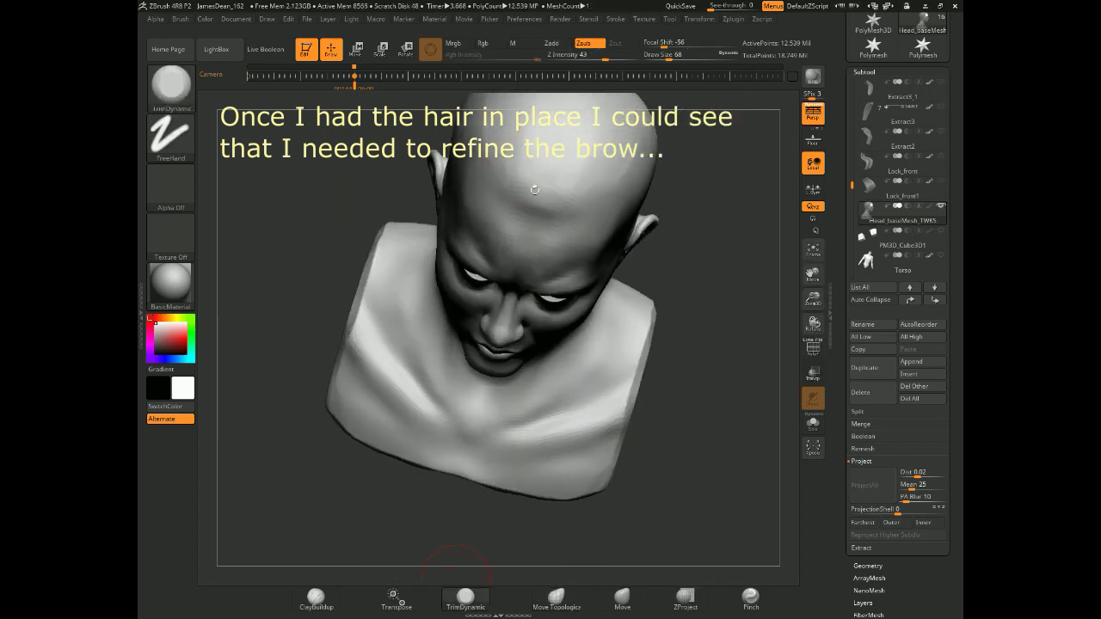
{"action": "left_click", "coordinate": [912, 76]}
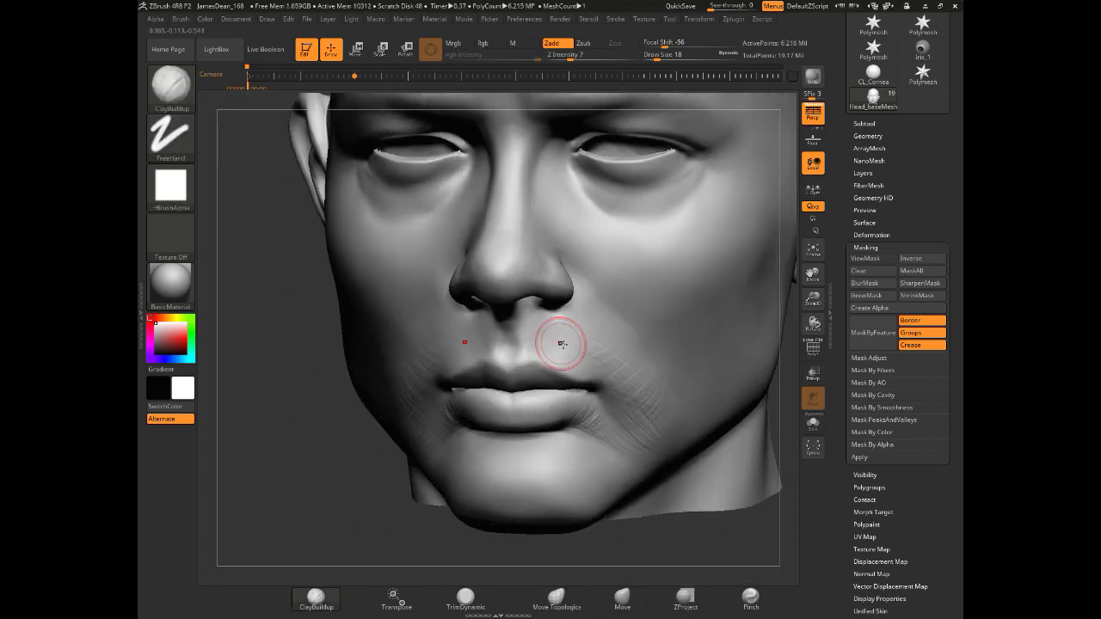
- Frame the head and orbit around the cheek, jaw and mouth corner
{"action": "right_click_drag", "start_coordinate": [561, 344], "coordinate": [381, 415]}
{"action": "right_click_drag", "start_coordinate": [461, 382], "coordinate": [392, 456]}
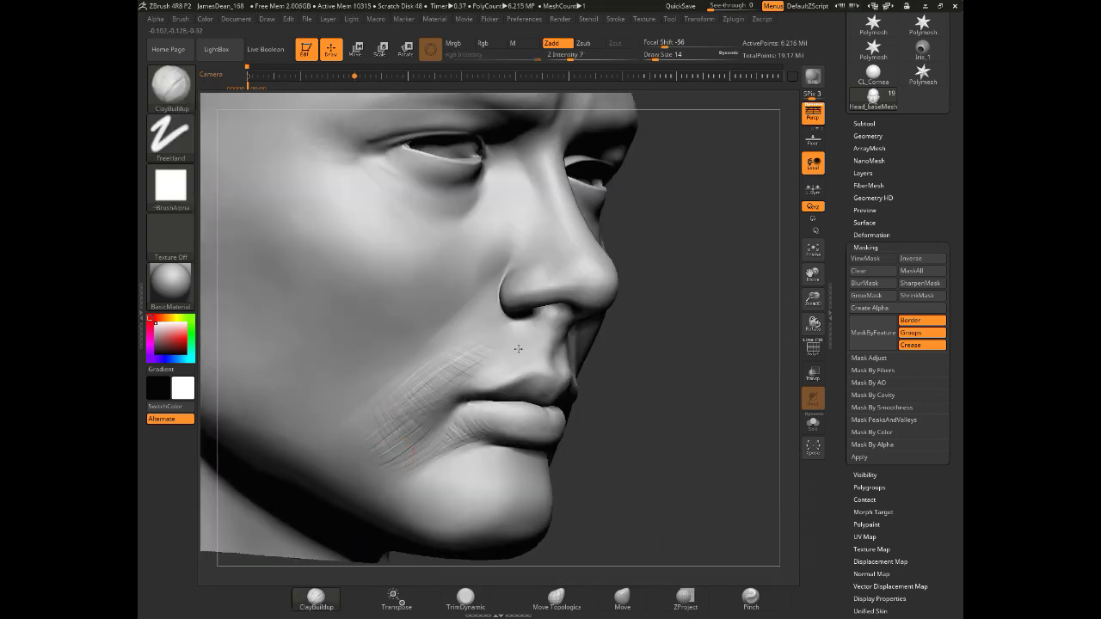
{"action": "right_click_drag", "start_coordinate": [654, 486], "coordinate": [406, 390]}
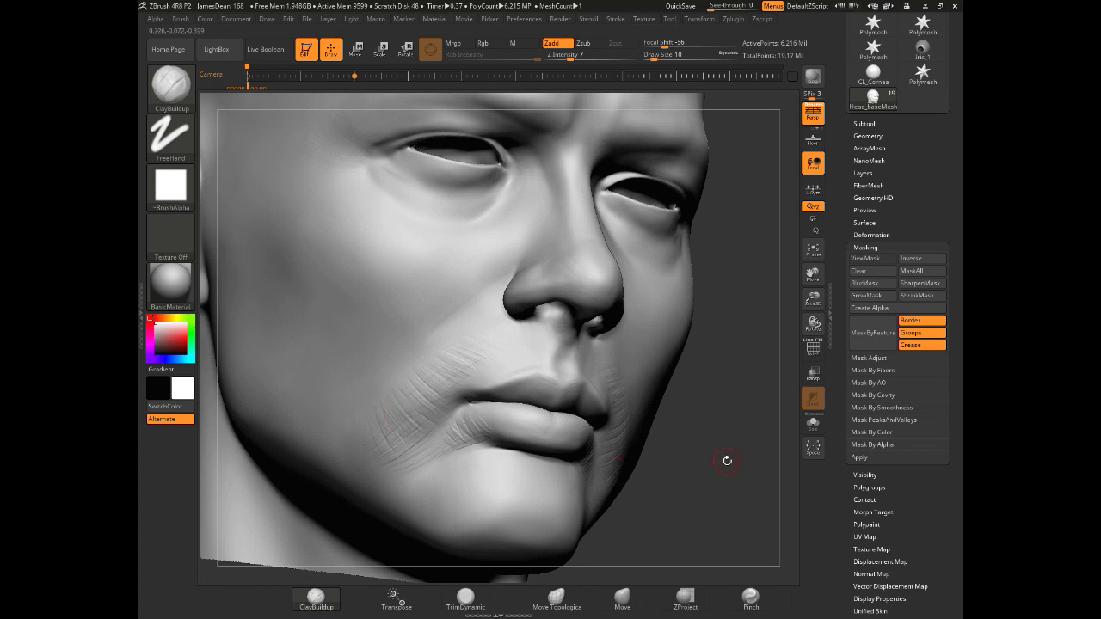
{"action": "key", "text": "f"}
{"action": "right_click_drag", "start_coordinate": [662, 430], "coordinate": [695, 480], "text": "alt"}
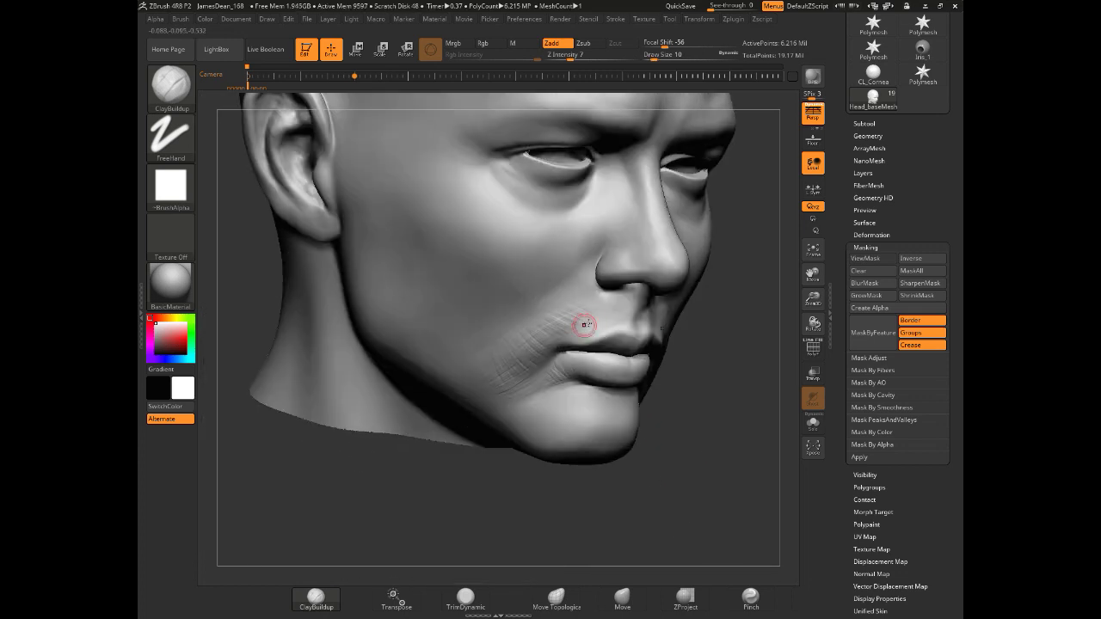
{"action": "right_click_drag", "start_coordinate": [535, 326], "coordinate": [565, 366]}
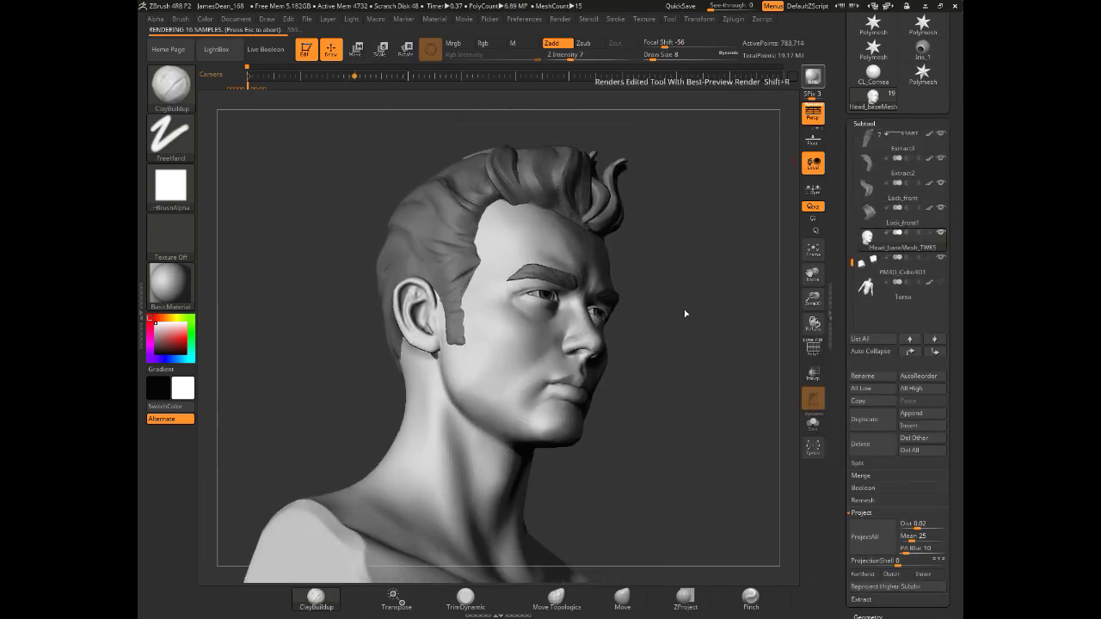
{"action": "mouse_move", "coordinate": [685, 314]}
{"action": "left_mouse_down"}
{"action": "mouse_move", "coordinate": [713, 397]}
{"action": "mouse_move", "coordinate": [277, 453]}
{"action": "left_mouse_up"}
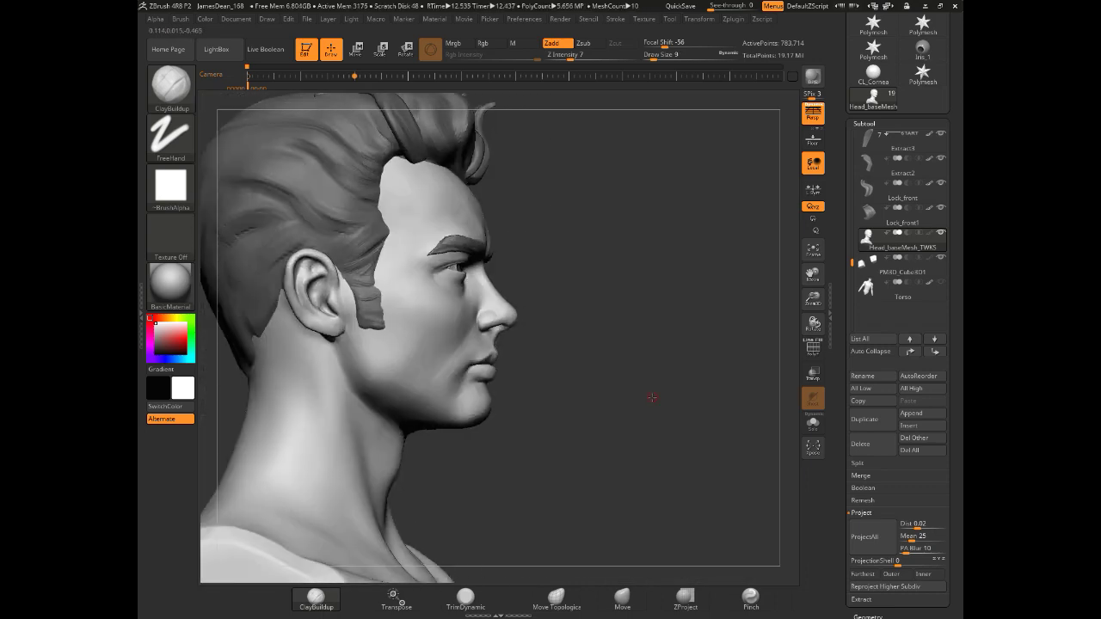
{"action": "left_click_drag", "start_coordinate": [651, 401], "coordinate": [331, 531]}
- Smooth around the mouth and cheek, return to ClayBuildup and frame the bust
{"action": "key", "text": "shift"}
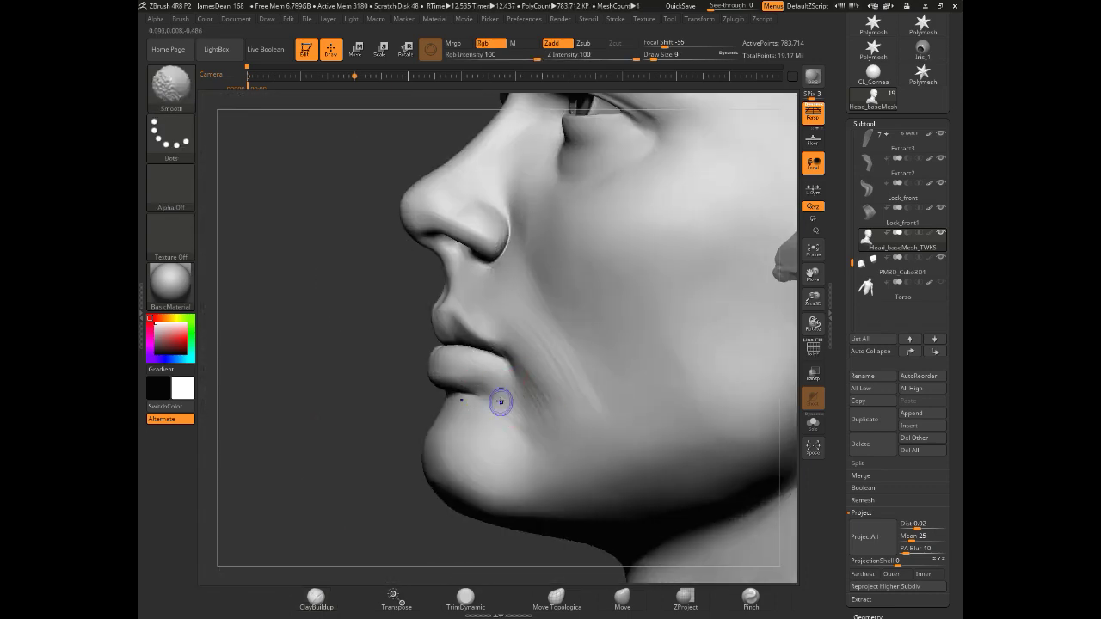
{"action": "mouse_move", "coordinate": [521, 389]}
{"action": "left_mouse_down"}
{"action": "mouse_move", "coordinate": [728, 438]}
{"action": "mouse_move", "coordinate": [346, 343]}
{"action": "left_mouse_up"}
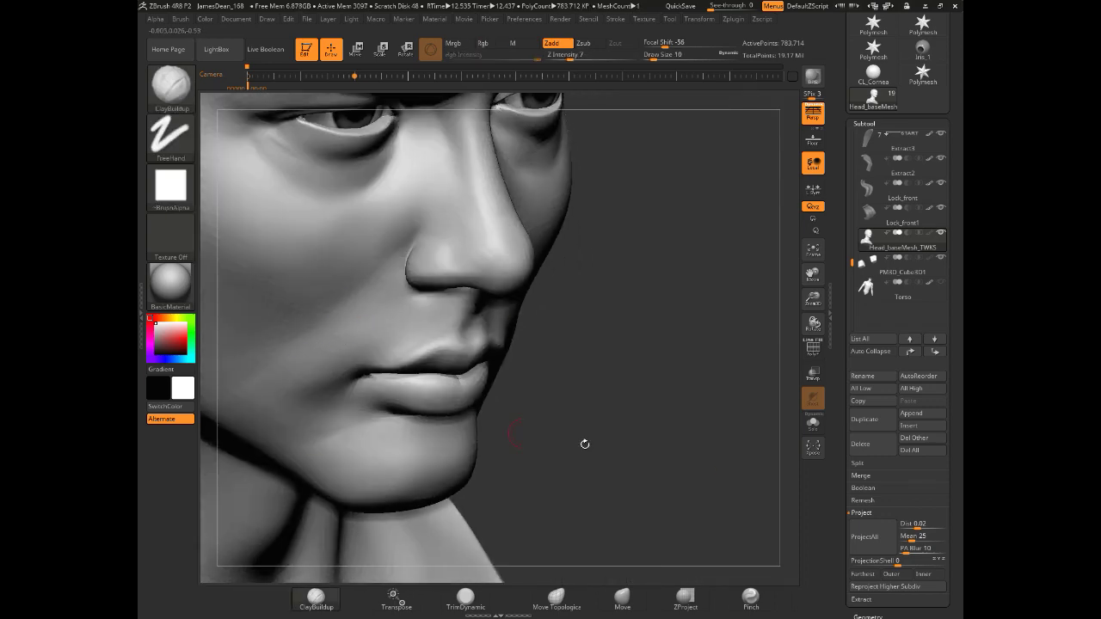
{"action": "mouse_move", "coordinate": [585, 444]}
{"action": "left_mouse_down"}
{"action": "mouse_move", "coordinate": [688, 410]}
{"action": "mouse_move", "coordinate": [657, 388]}
{"action": "mouse_move", "coordinate": [654, 413]}
{"action": "mouse_move", "coordinate": [530, 358]}
{"action": "left_mouse_up"}
{"action": "scroll", "coordinate": [911, 388], "scroll_direction": "down", "scroll_amount": 1}
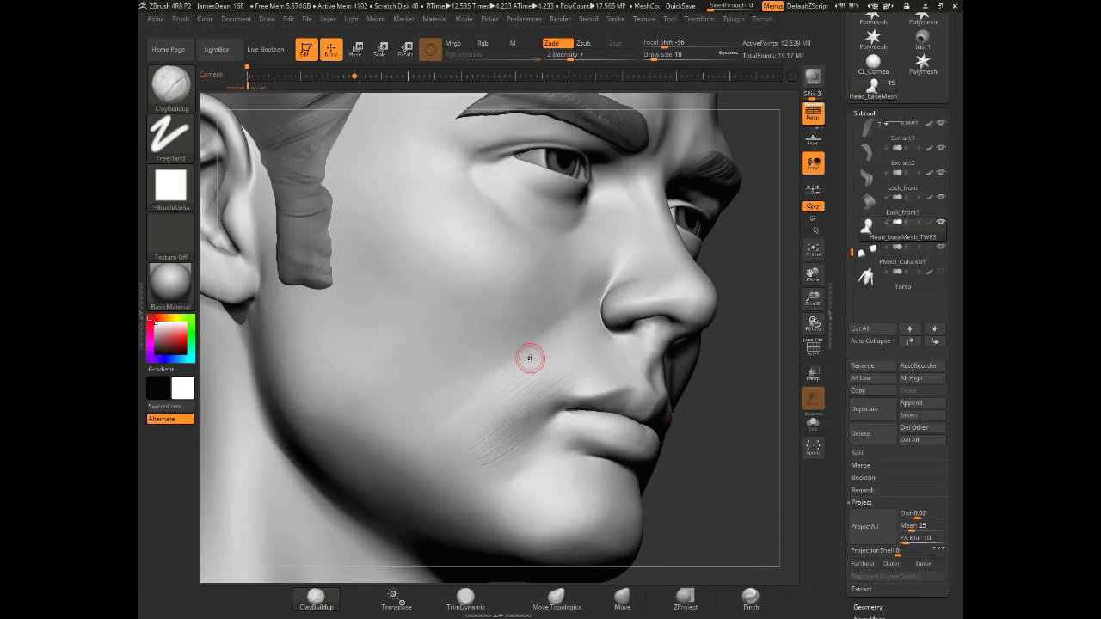
{"action": "key", "text": "shift"}
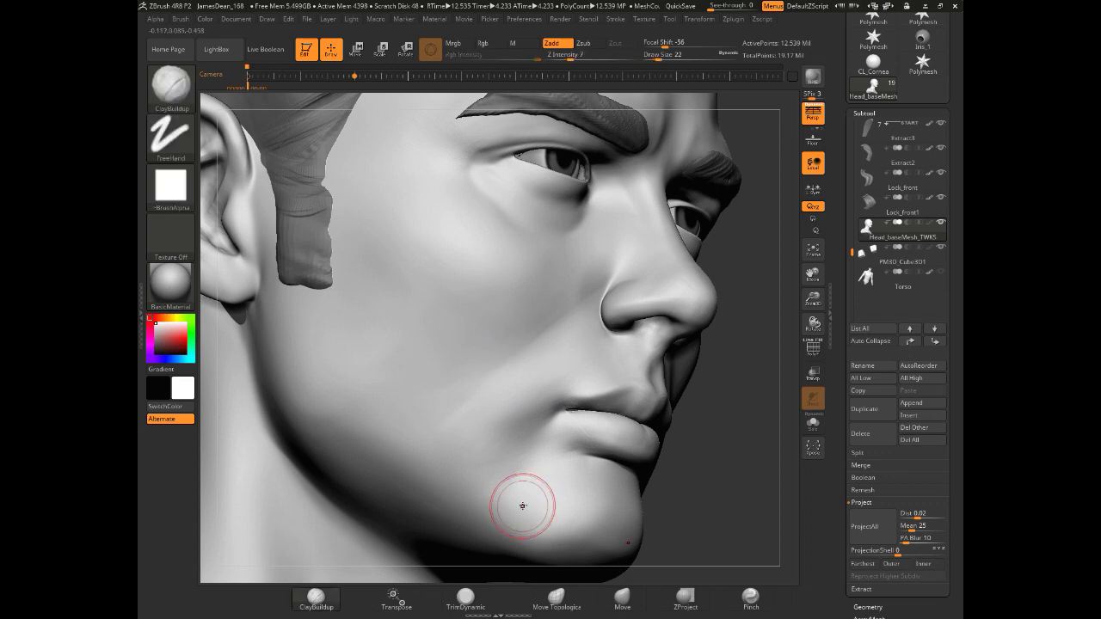
{"action": "key", "text": "f"}
{"action": "mouse_move", "coordinate": [654, 473]}
{"action": "left_mouse_down"}
{"action": "mouse_move", "coordinate": [730, 293]}
{"action": "mouse_move", "coordinate": [554, 377]}
{"action": "left_mouse_up"}
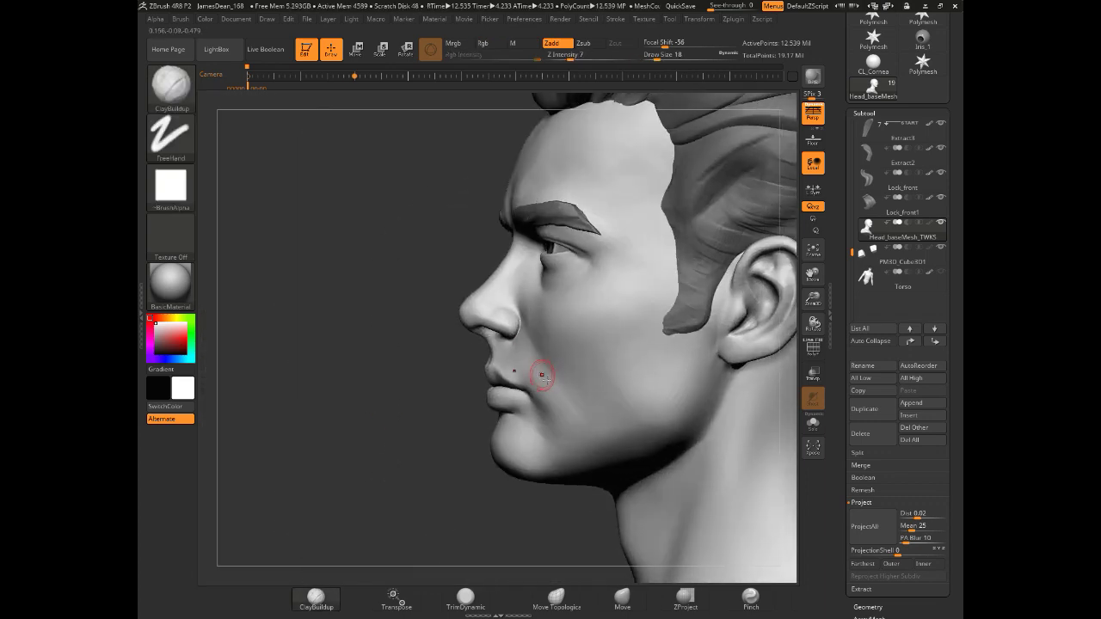
- Open the head's Tool > Layers and inspect the face from profile, three-quarter and below
{"action": "key", "text": "f"}
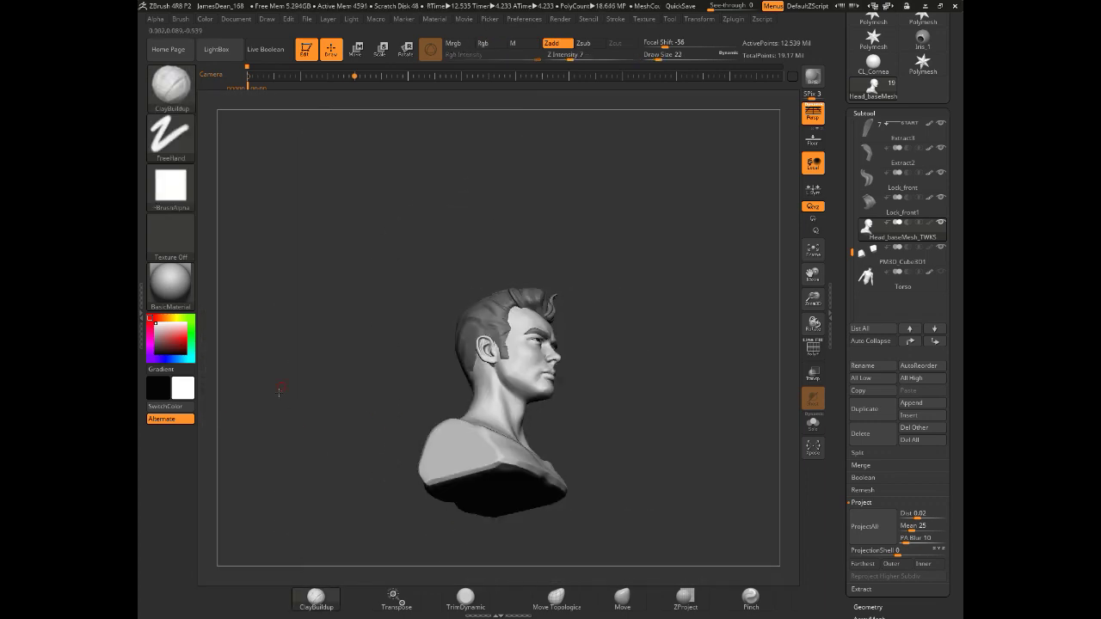
{"action": "left_click_drag", "start_coordinate": [290, 411], "coordinate": [718, 453]}
{"action": "left_click", "coordinate": [863, 113]}
{"action": "left_click_drag", "start_coordinate": [704, 352], "coordinate": [728, 399]}
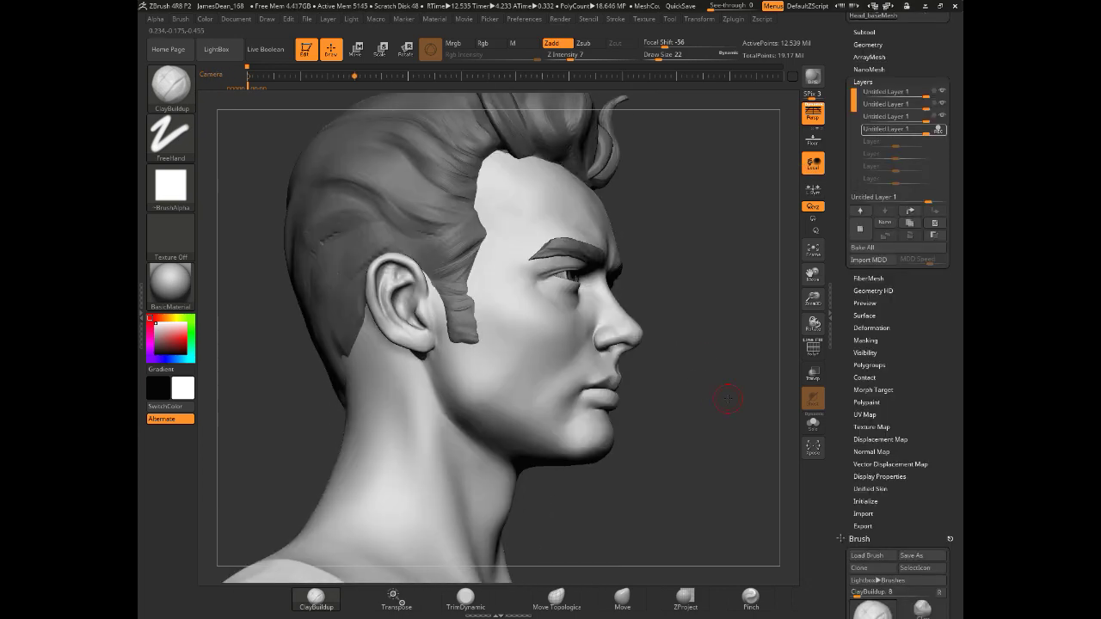
{"action": "mouse_move", "coordinate": [593, 516]}
{"action": "left_mouse_down"}
{"action": "mouse_move", "coordinate": [287, 304]}
{"action": "mouse_move", "coordinate": [536, 351]}
{"action": "left_mouse_up"}
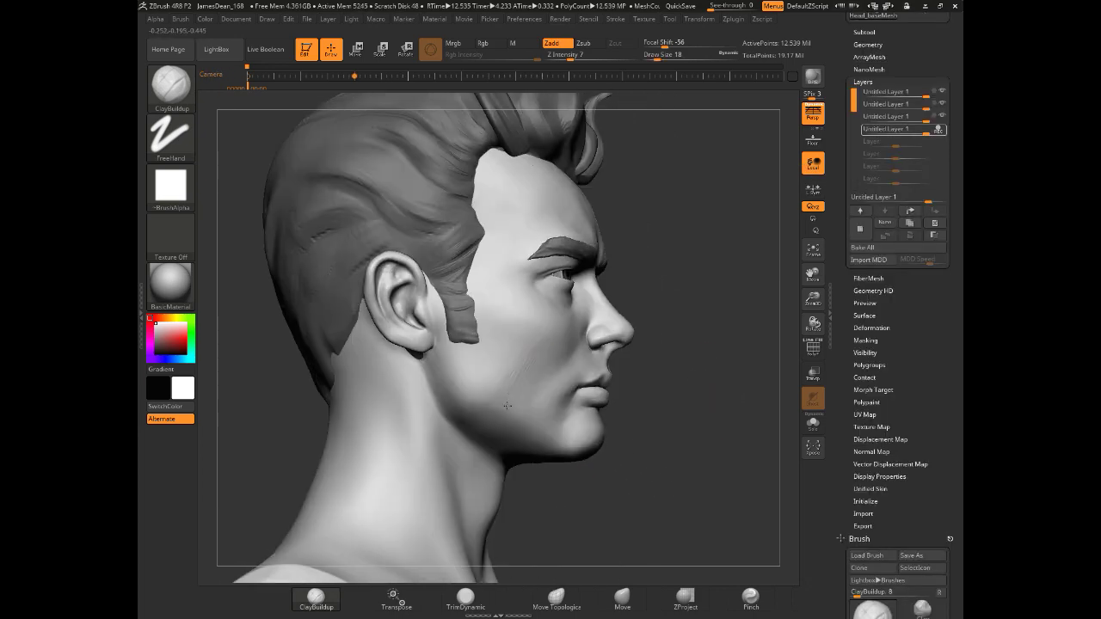
{"action": "right_click_drag", "start_coordinate": [514, 421], "coordinate": [544, 354]}
{"action": "left_click_drag", "start_coordinate": [587, 509], "coordinate": [546, 332]}
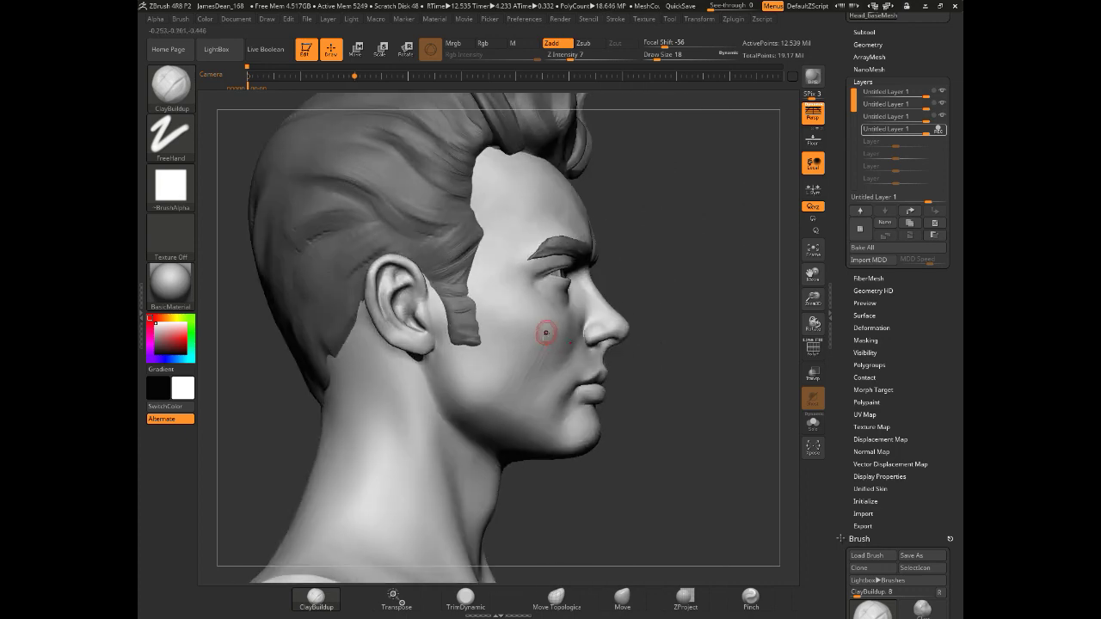
{"action": "mouse_move", "coordinate": [677, 439]}
{"action": "left_mouse_down"}
{"action": "mouse_move", "coordinate": [362, 386]}
{"action": "mouse_move", "coordinate": [479, 368]}
{"action": "left_mouse_up"}
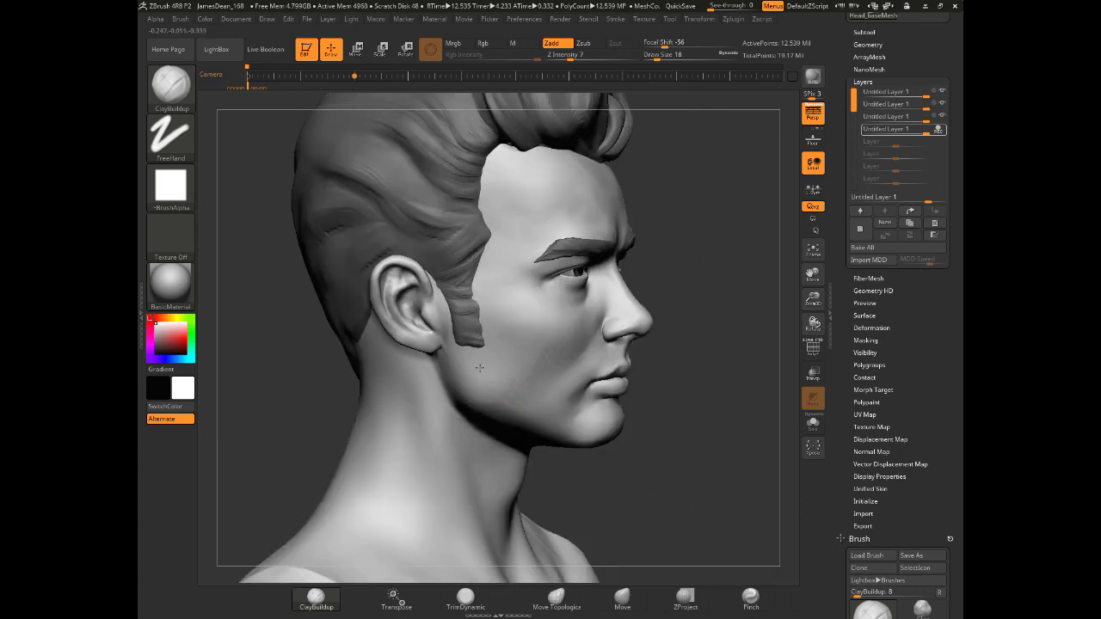
{"action": "left_click_drag", "start_coordinate": [451, 406], "coordinate": [712, 446]}
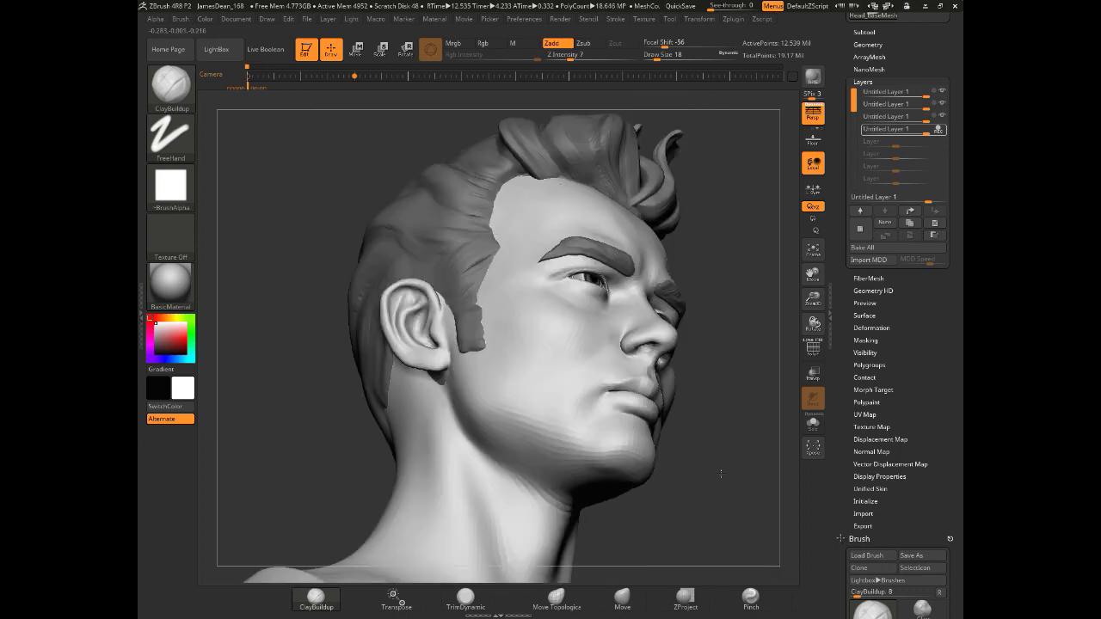
{"action": "mouse_move", "coordinate": [484, 392]}
{"action": "left_mouse_down"}
{"action": "mouse_move", "coordinate": [484, 307]}
{"action": "mouse_move", "coordinate": [454, 437]}
{"action": "mouse_move", "coordinate": [527, 387]}
{"action": "mouse_move", "coordinate": [551, 424]}
{"action": "mouse_move", "coordinate": [527, 408]}
{"action": "mouse_move", "coordinate": [537, 408]}
{"action": "left_mouse_up"}
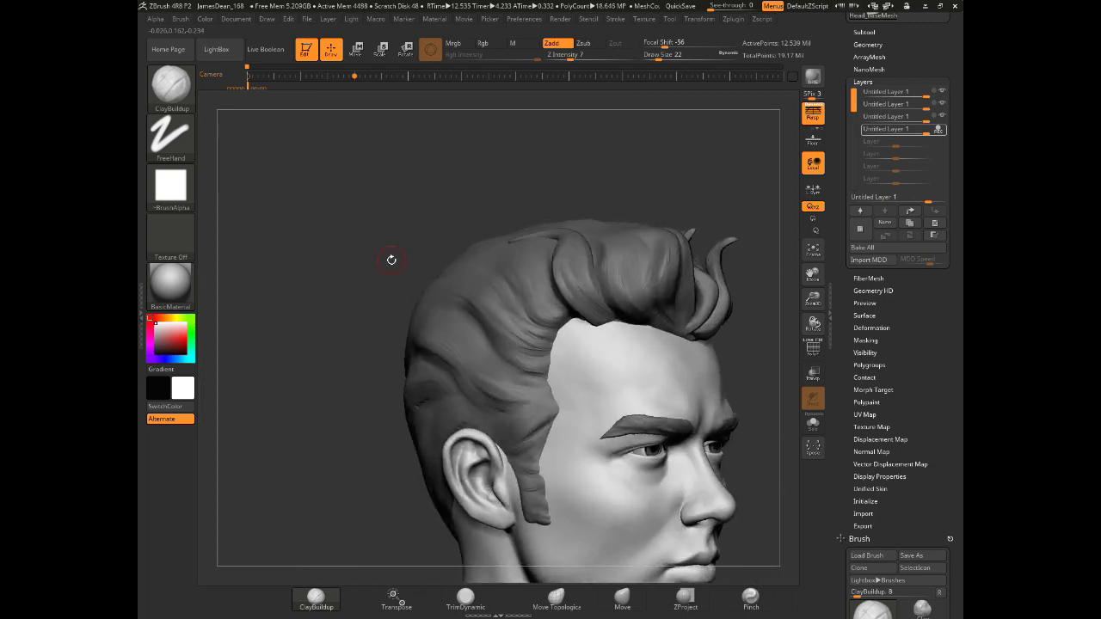
{"action": "key", "text": "shift"}
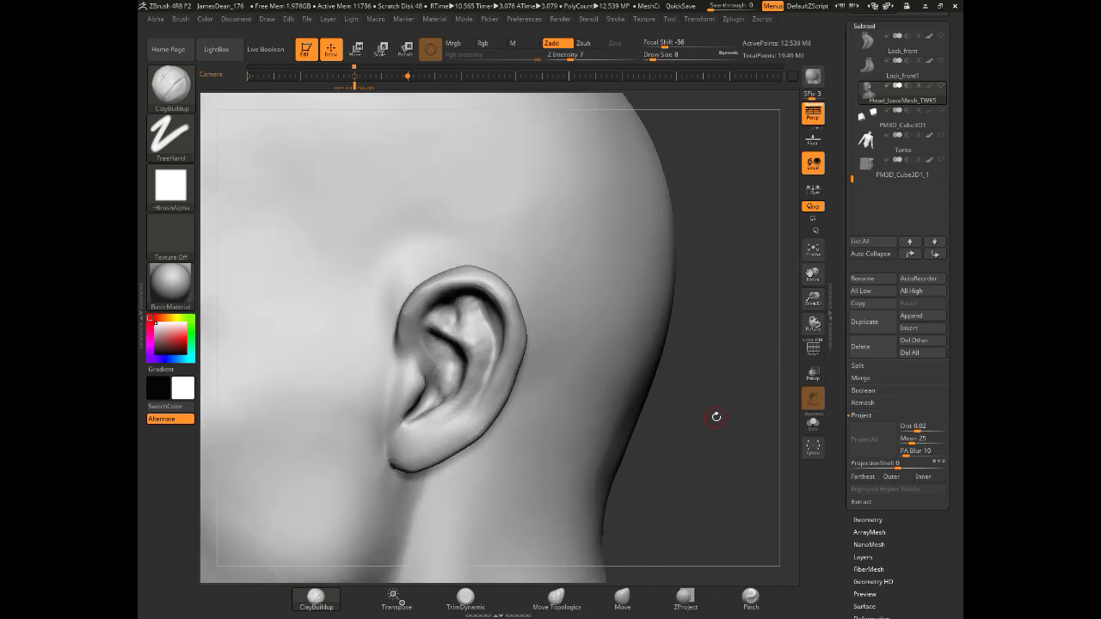
- Flatten the ear's inner detail with TrimDynamic, checking it from several angles
{"action": "left_click", "coordinate": [466, 598]}
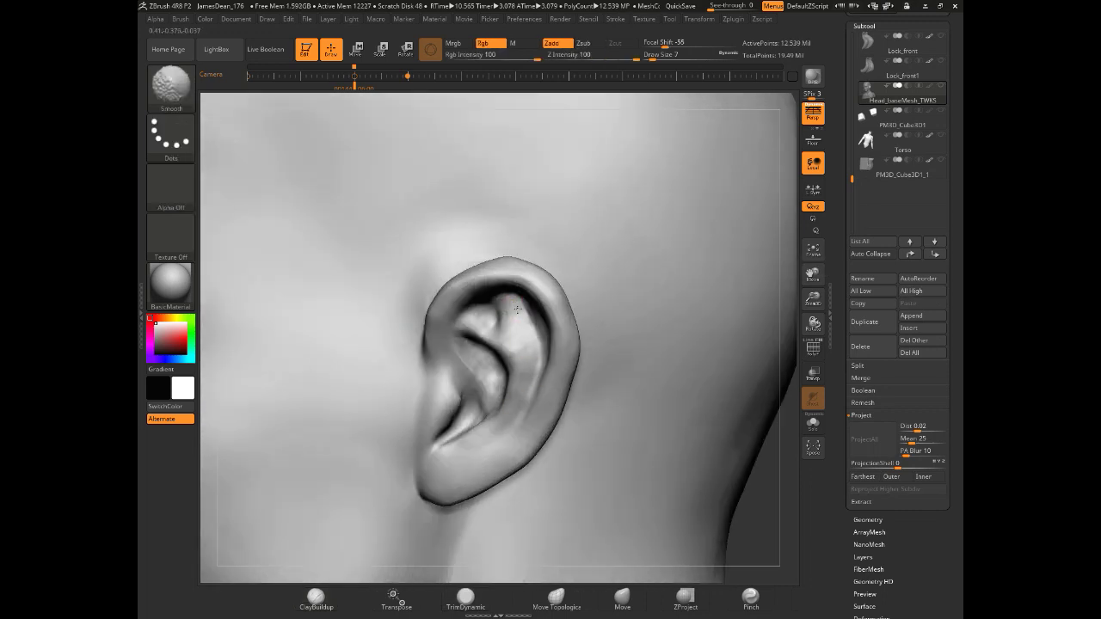
{"action": "left_click_drag", "start_coordinate": [498, 426], "coordinate": [480, 324], "text": "shift"}
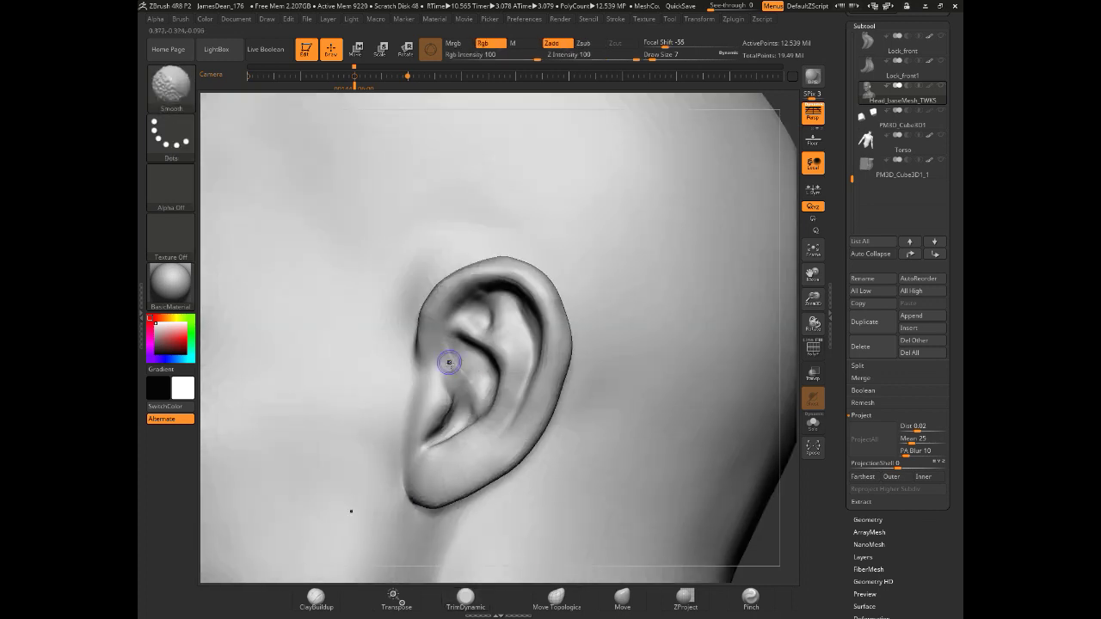
{"action": "left_click_drag", "start_coordinate": [463, 400], "coordinate": [747, 518]}
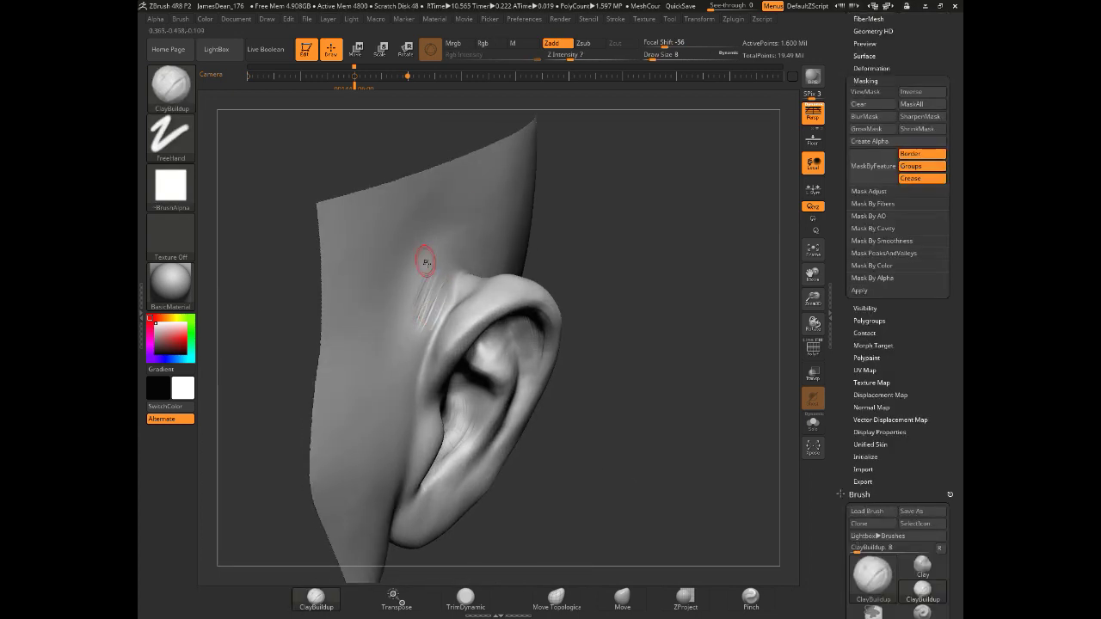
{"action": "left_click_drag", "start_coordinate": [417, 307], "coordinate": [608, 417]}
{"action": "mouse_move", "coordinate": [473, 272]}
{"action": "left_mouse_down"}
{"action": "mouse_move", "coordinate": [431, 324]}
{"action": "mouse_move", "coordinate": [700, 423]}
{"action": "mouse_move", "coordinate": [390, 236]}
{"action": "left_mouse_up"}
{"action": "left_click_drag", "start_coordinate": [670, 300], "coordinate": [444, 254]}
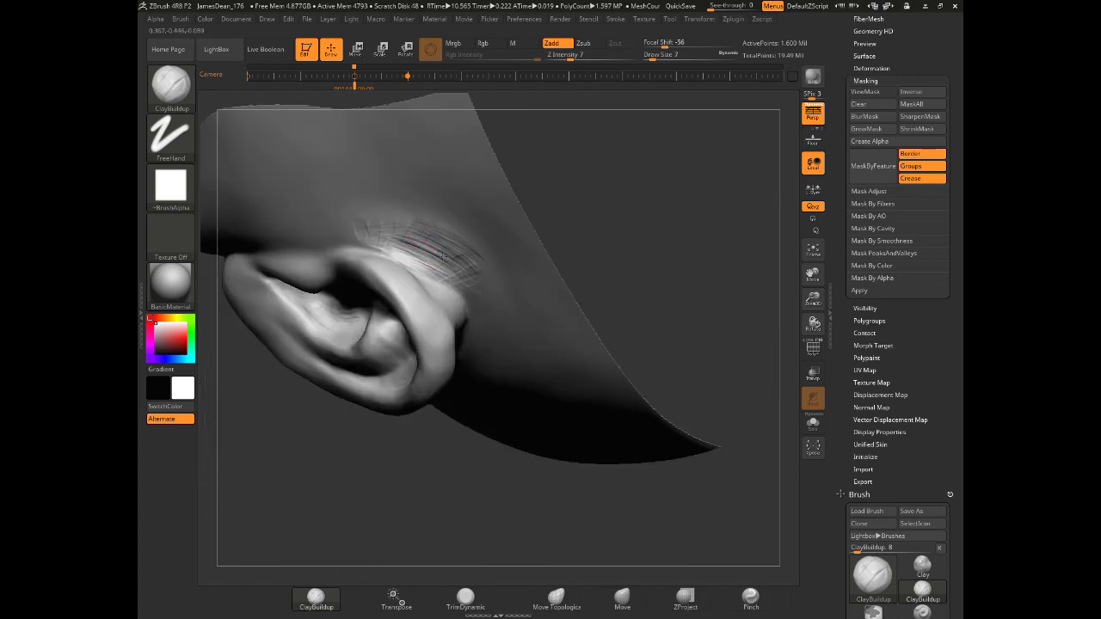
{"action": "mouse_move", "coordinate": [505, 274]}
{"action": "left_mouse_down"}
{"action": "mouse_move", "coordinate": [637, 385]}
{"action": "mouse_move", "coordinate": [718, 394]}
{"action": "mouse_move", "coordinate": [479, 286]}
{"action": "mouse_move", "coordinate": [450, 361]}
{"action": "mouse_move", "coordinate": [422, 376]}
{"action": "mouse_move", "coordinate": [528, 586]}
{"action": "mouse_move", "coordinate": [423, 514]}
{"action": "mouse_move", "coordinate": [448, 388]}
{"action": "mouse_move", "coordinate": [438, 344]}
{"action": "mouse_move", "coordinate": [332, 290]}
{"action": "left_mouse_up"}
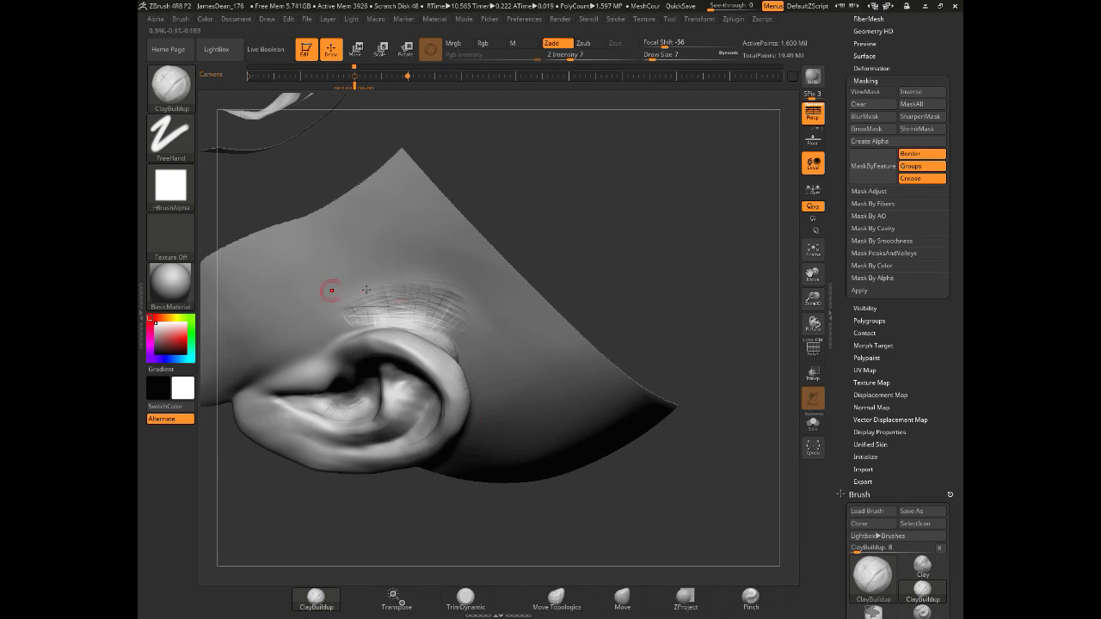
- Orbit and zoom around the ear sculpt to review its creases from front and side
{"action": "mouse_move", "coordinate": [647, 200]}
{"action": "left_mouse_down"}
{"action": "mouse_move", "coordinate": [364, 387]}
{"action": "mouse_move", "coordinate": [527, 230]}
{"action": "left_mouse_up"}
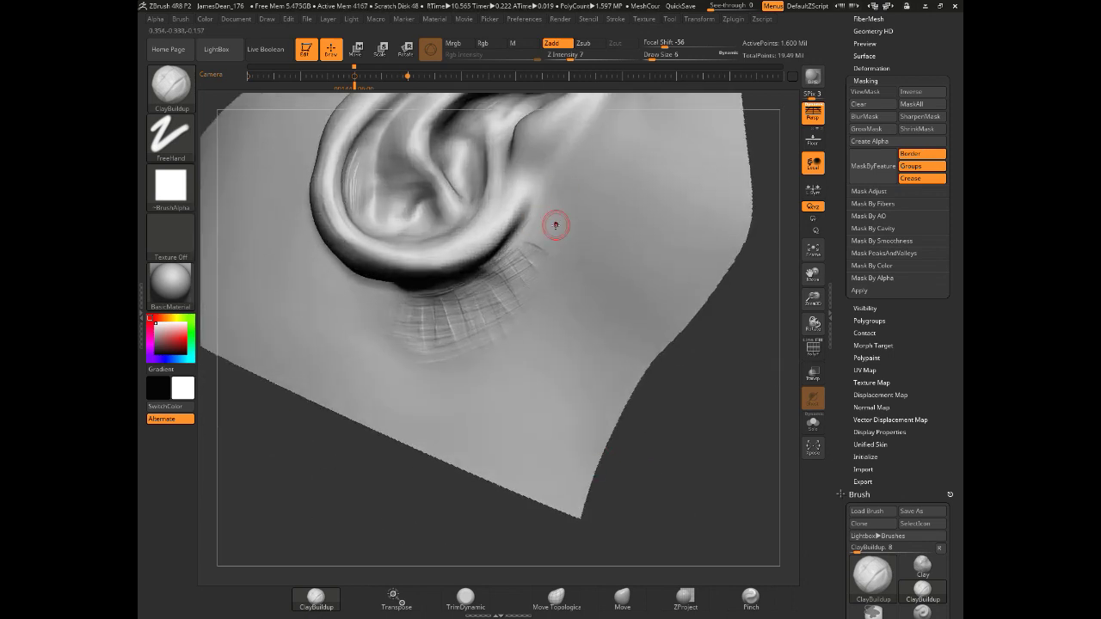
{"action": "left_click_drag", "start_coordinate": [683, 454], "coordinate": [460, 286]}
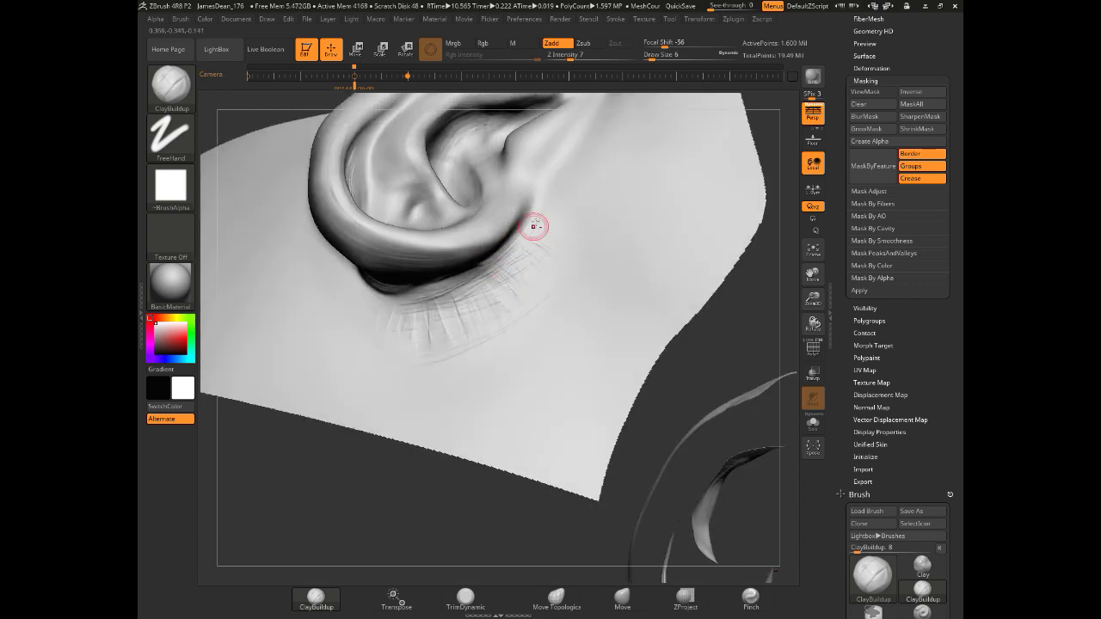
{"action": "mouse_move", "coordinate": [596, 524]}
{"action": "left_mouse_down"}
{"action": "mouse_move", "coordinate": [445, 293]}
{"action": "mouse_move", "coordinate": [418, 283]}
{"action": "mouse_move", "coordinate": [501, 359]}
{"action": "mouse_move", "coordinate": [264, 433]}
{"action": "mouse_move", "coordinate": [332, 312]}
{"action": "mouse_move", "coordinate": [425, 345]}
{"action": "left_mouse_up"}
{"action": "mouse_move", "coordinate": [546, 209]}
{"action": "left_mouse_down"}
{"action": "mouse_move", "coordinate": [504, 393]}
{"action": "mouse_move", "coordinate": [691, 268]}
{"action": "mouse_move", "coordinate": [443, 546]}
{"action": "mouse_move", "coordinate": [508, 271]}
{"action": "mouse_move", "coordinate": [458, 370]}
{"action": "left_mouse_up"}
{"action": "left_click_drag", "start_coordinate": [551, 514], "coordinate": [511, 363]}
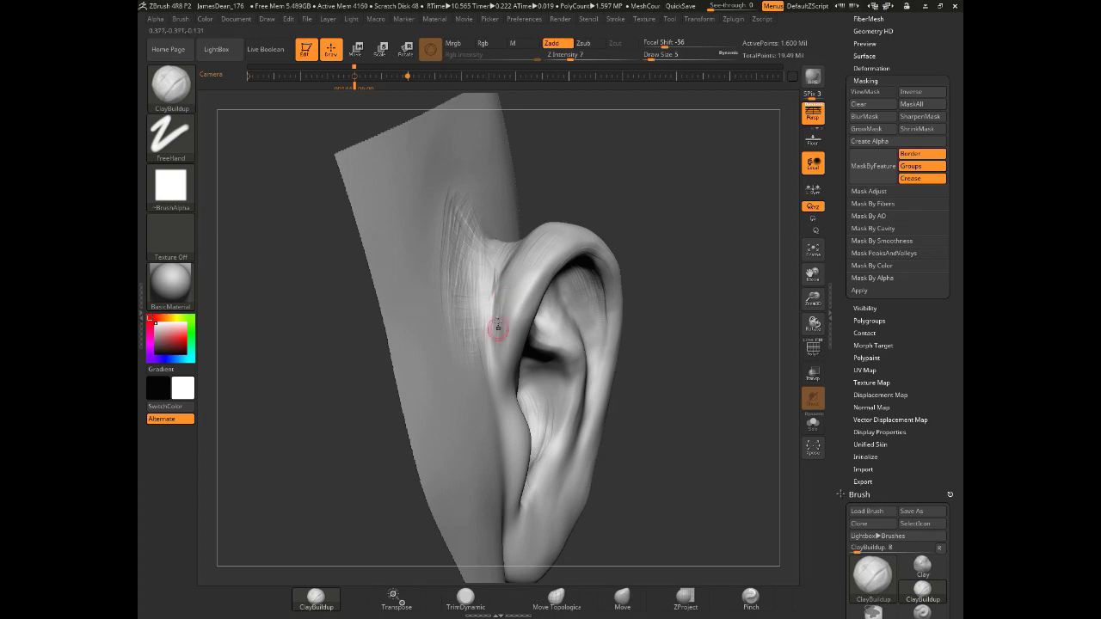
{"action": "mouse_move", "coordinate": [491, 327]}
{"action": "left_mouse_down"}
{"action": "mouse_move", "coordinate": [533, 276]}
{"action": "mouse_move", "coordinate": [504, 297]}
{"action": "mouse_move", "coordinate": [688, 376]}
{"action": "left_mouse_up"}
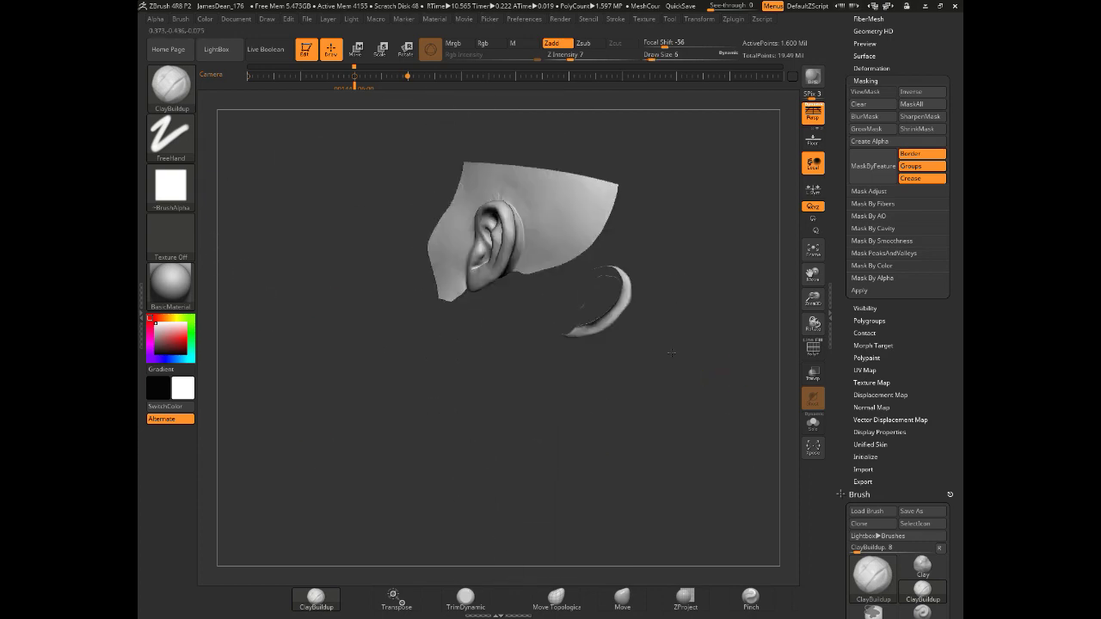
{"action": "key", "text": "ctrl+shift"}
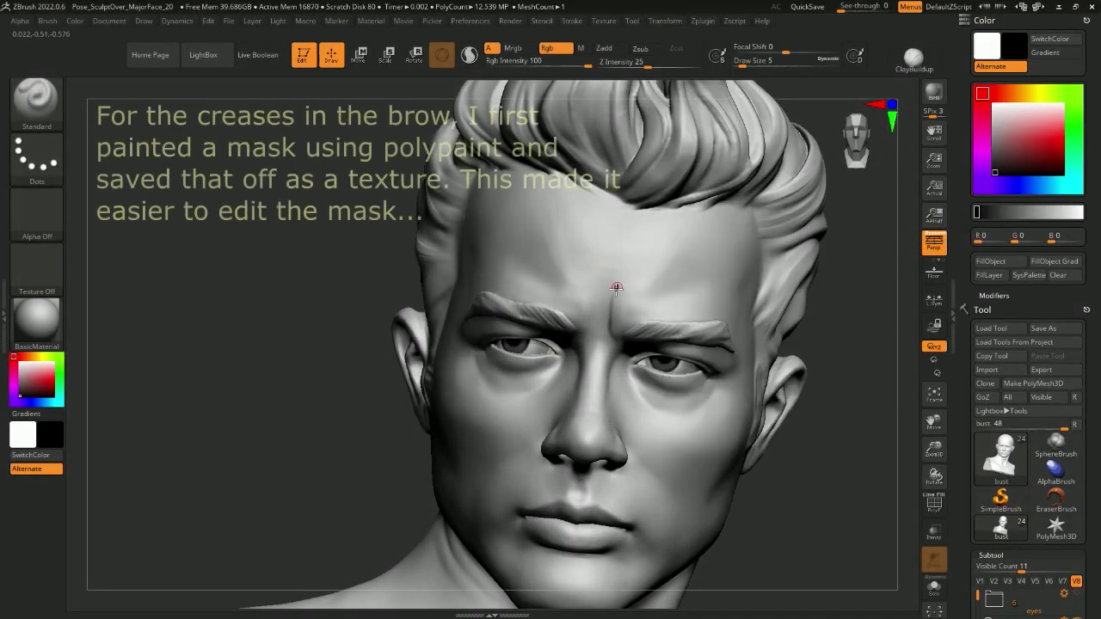
- Paint a black vertical guide line between the eyebrows for the brow crease
{"action": "right_click_drag", "start_coordinate": [610, 284], "coordinate": [236, 325]}
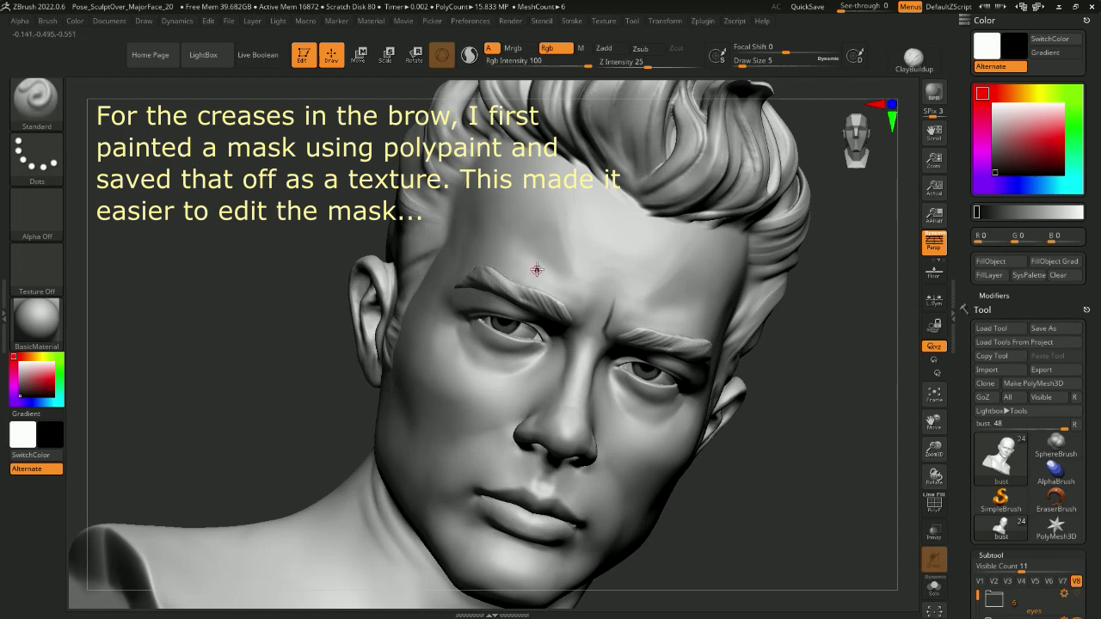
{"action": "key", "text": "v"}
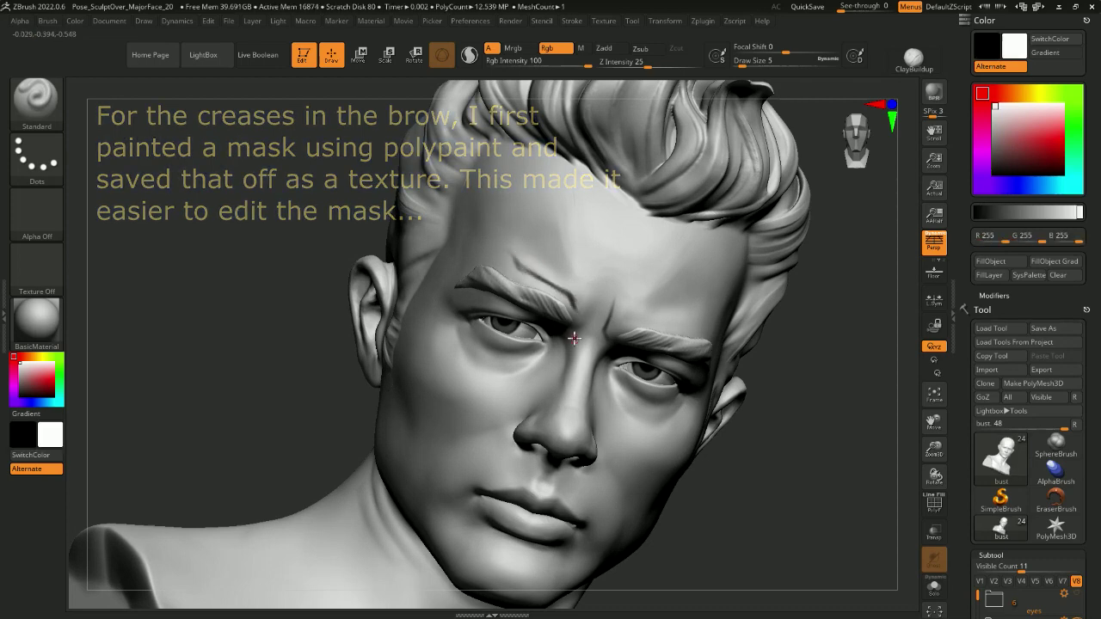
{"action": "right_click_drag", "start_coordinate": [620, 488], "coordinate": [198, 332]}
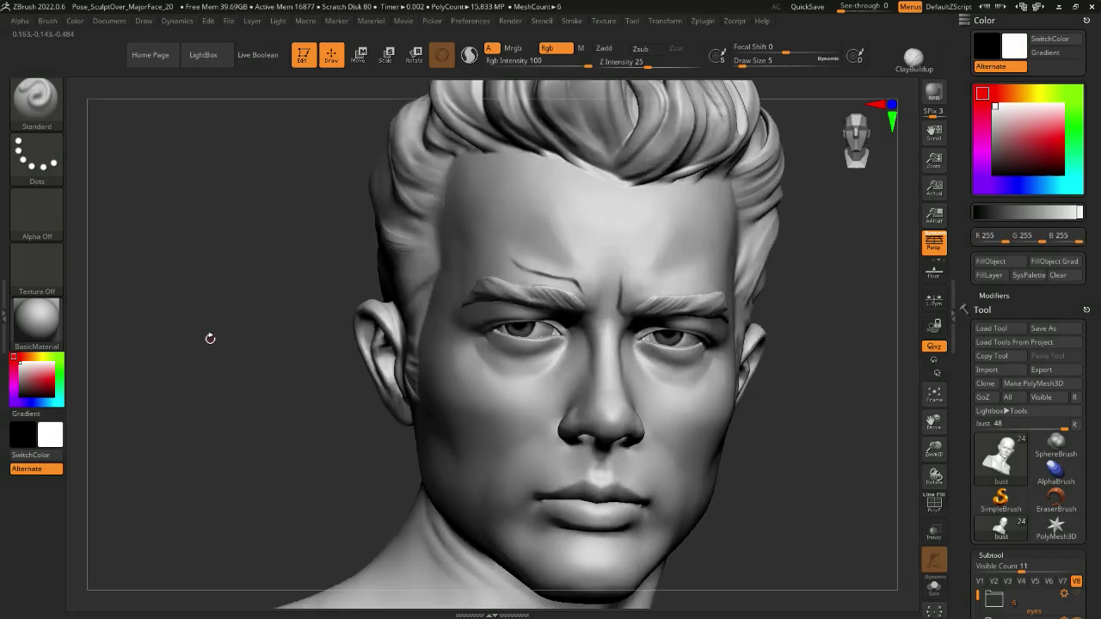
{"action": "right_click_drag", "start_coordinate": [629, 277], "coordinate": [563, 303]}
{"action": "key", "text": "v"}
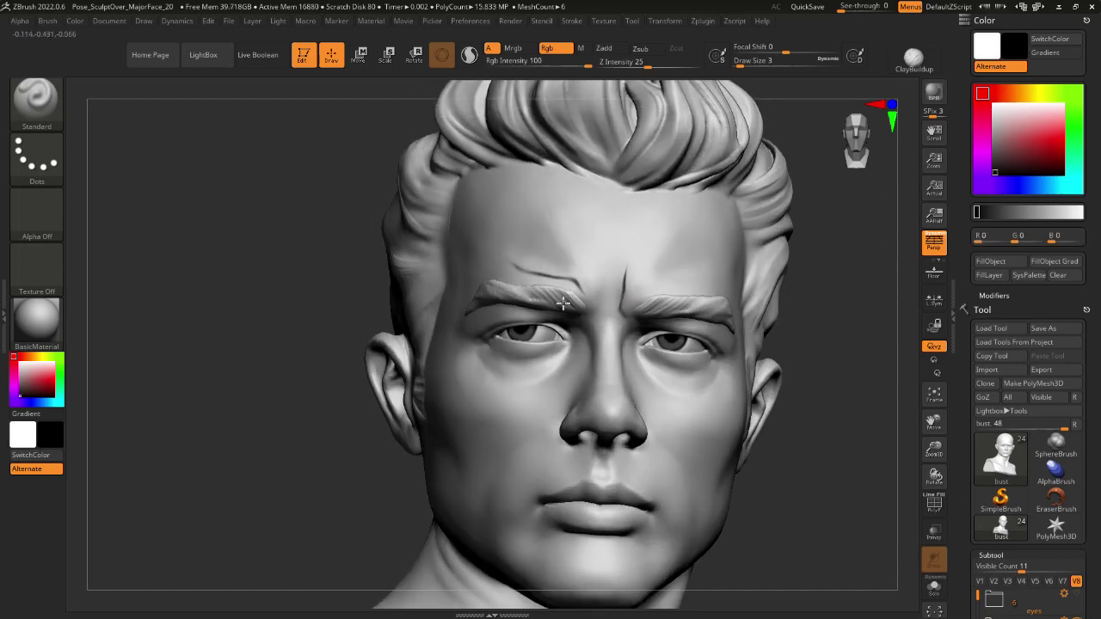
{"action": "key", "text": "v"}
{"action": "mouse_move", "coordinate": [639, 323]}
{"action": "right_mouse_down"}
{"action": "mouse_move", "coordinate": [300, 440]}
{"action": "mouse_move", "coordinate": [267, 433]}
{"action": "right_mouse_up"}
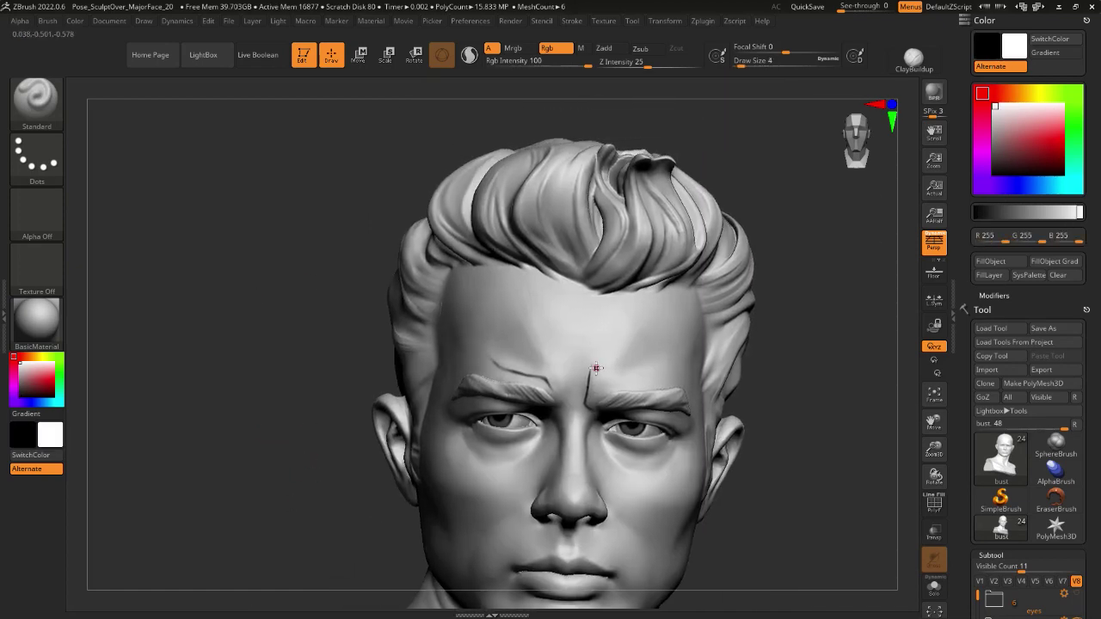
{"action": "mouse_move", "coordinate": [531, 379]}
{"action": "right_mouse_down"}
{"action": "mouse_move", "coordinate": [295, 476]}
{"action": "mouse_move", "coordinate": [504, 356]}
{"action": "mouse_move", "coordinate": [232, 485]}
{"action": "mouse_move", "coordinate": [324, 361]}
{"action": "mouse_move", "coordinate": [499, 407]}
{"action": "right_mouse_up"}
{"action": "key", "text": "v"}
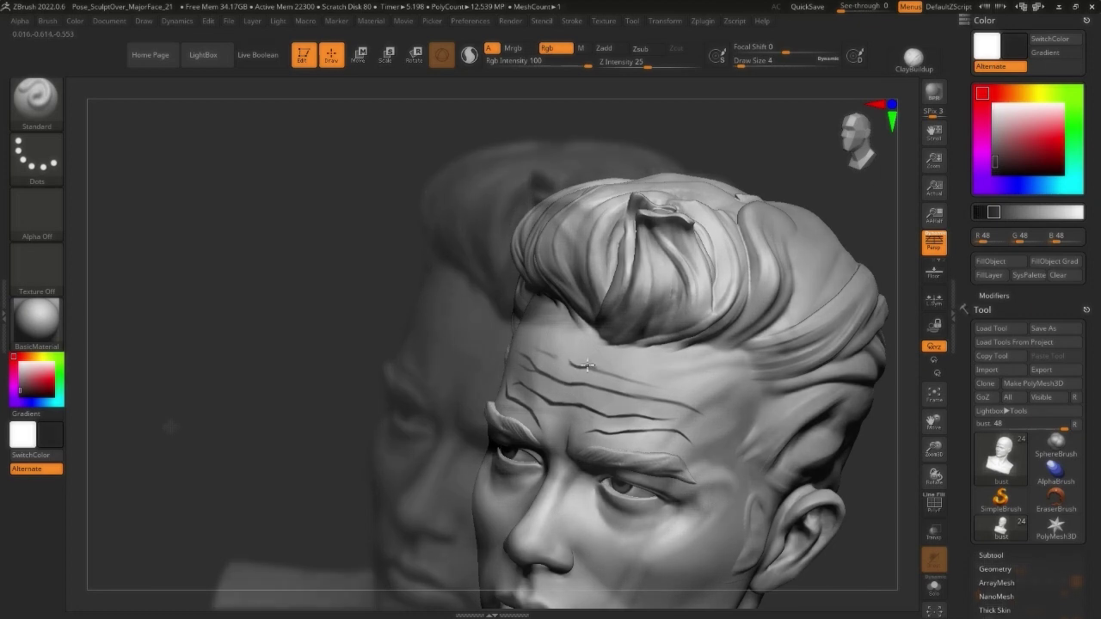
- Orbit and zoom around the head to inspect the painted forehead wrinkle lines
{"action": "right_click_drag", "start_coordinate": [326, 414], "coordinate": [272, 325]}
{"action": "mouse_move", "coordinate": [636, 388]}
{"action": "right_mouse_down"}
{"action": "mouse_move", "coordinate": [278, 305]}
{"action": "mouse_move", "coordinate": [376, 364]}
{"action": "mouse_move", "coordinate": [352, 360]}
{"action": "right_mouse_up"}
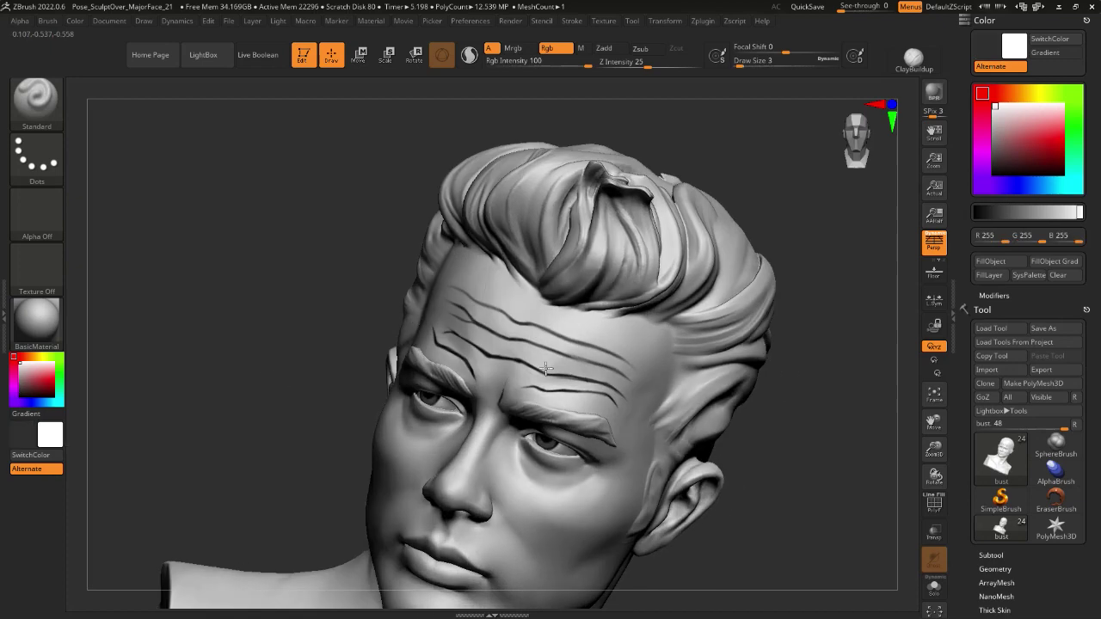
{"action": "right_click_drag", "start_coordinate": [284, 378], "coordinate": [281, 377]}
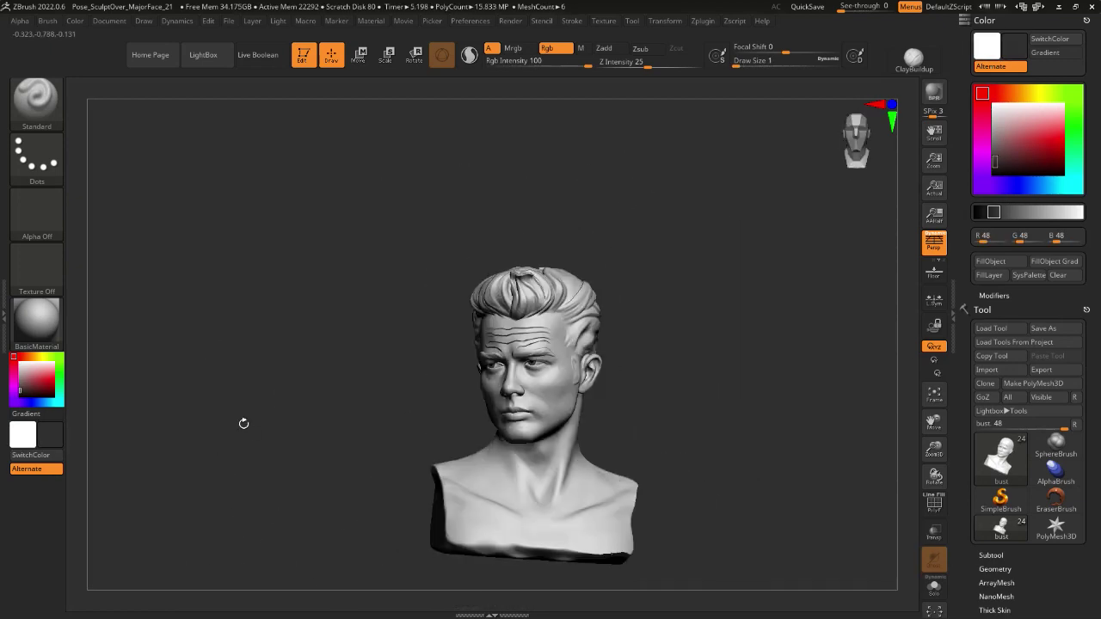
{"action": "right_click_drag", "start_coordinate": [243, 422], "coordinate": [280, 459], "text": "ctrl"}
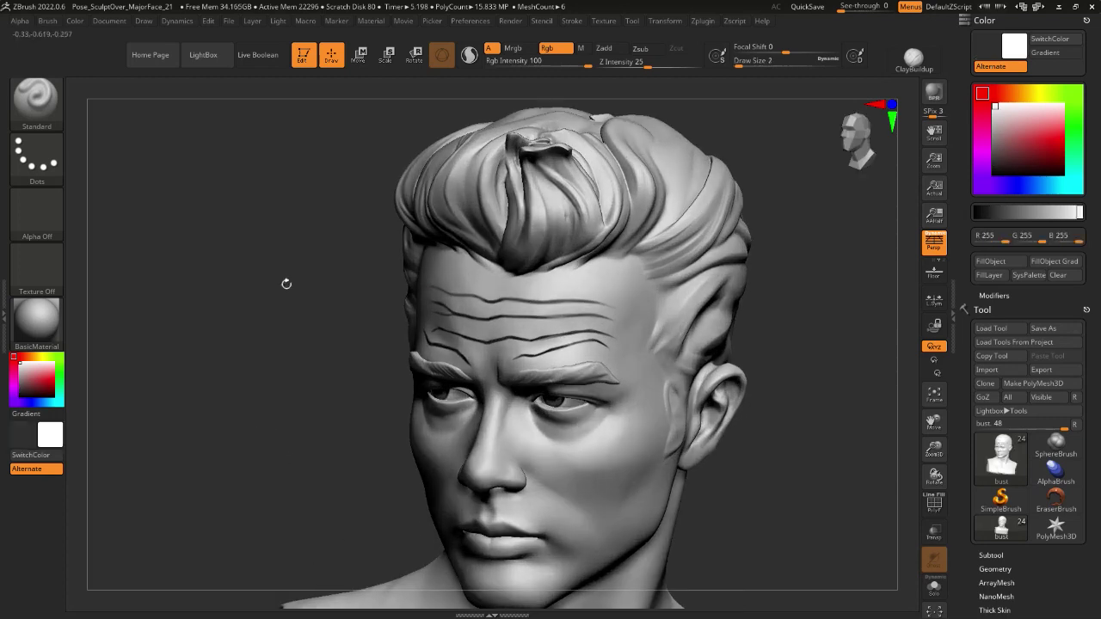
{"action": "right_click_drag", "start_coordinate": [423, 287], "coordinate": [451, 295]}
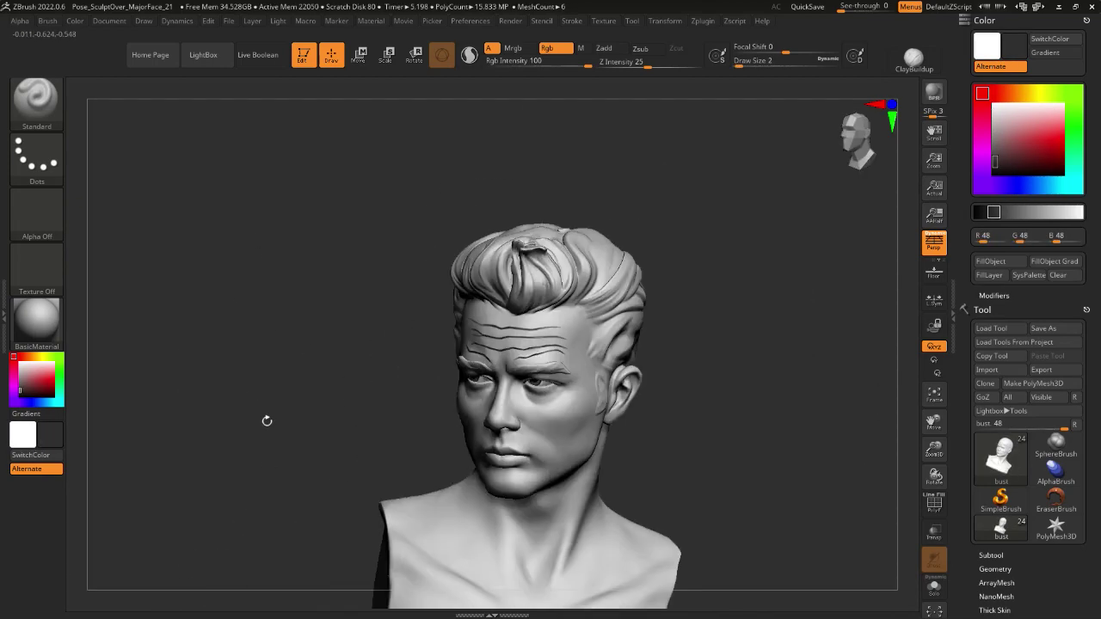
{"action": "right_click_drag", "start_coordinate": [266, 421], "coordinate": [499, 398], "text": "ctrl"}
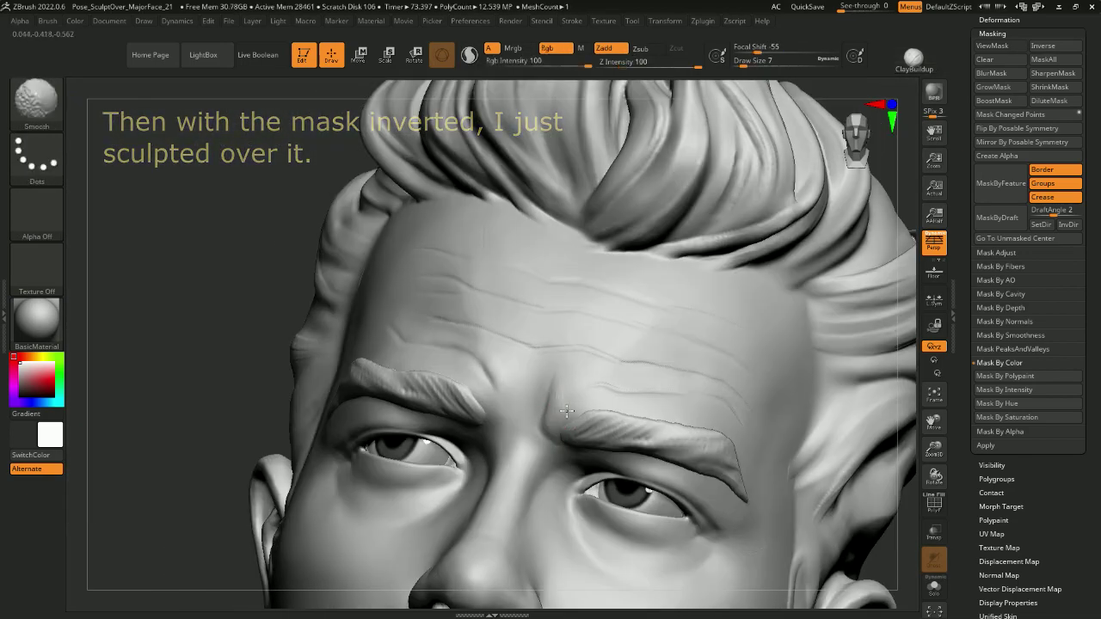
- Strengthen the forehead creases with ClayBuildup and Shift-smooth the skin between them
{"action": "left_click", "coordinate": [991, 73]}
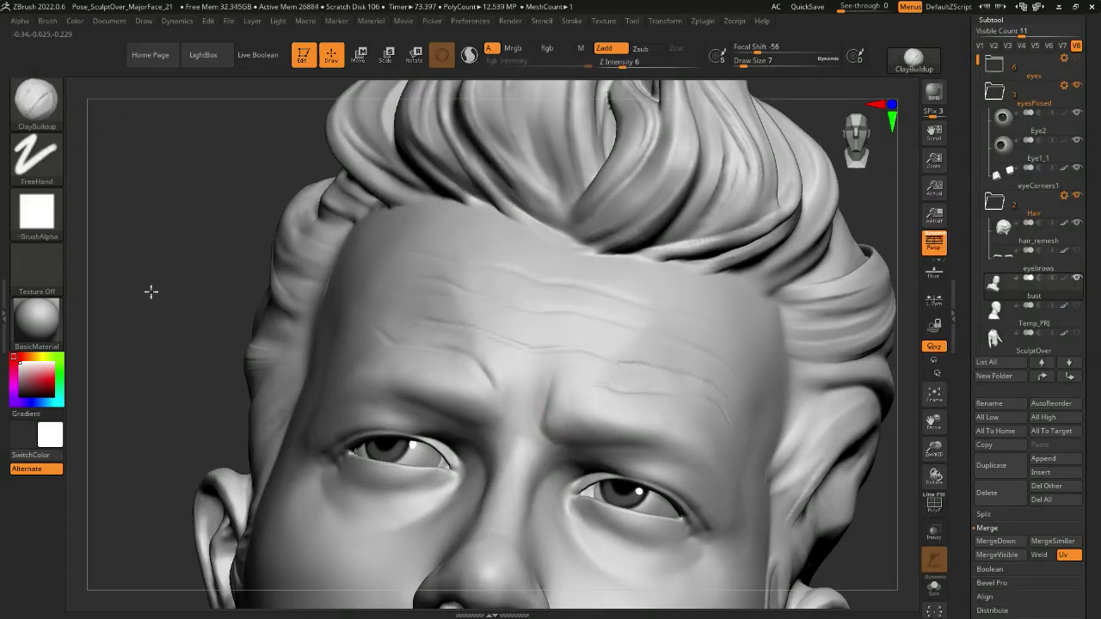
{"action": "mouse_move", "coordinate": [150, 290]}
{"action": "left_mouse_down"}
{"action": "mouse_move", "coordinate": [225, 296]}
{"action": "mouse_move", "coordinate": [202, 270]}
{"action": "mouse_move", "coordinate": [565, 398]}
{"action": "left_mouse_up"}
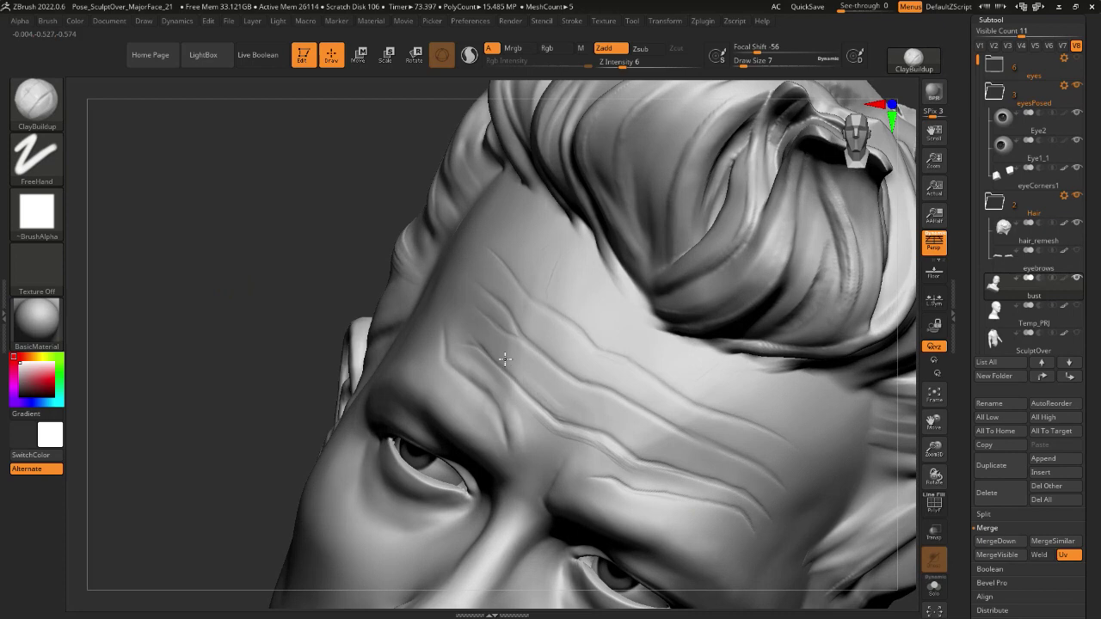
{"action": "left_click_drag", "start_coordinate": [208, 243], "coordinate": [576, 381]}
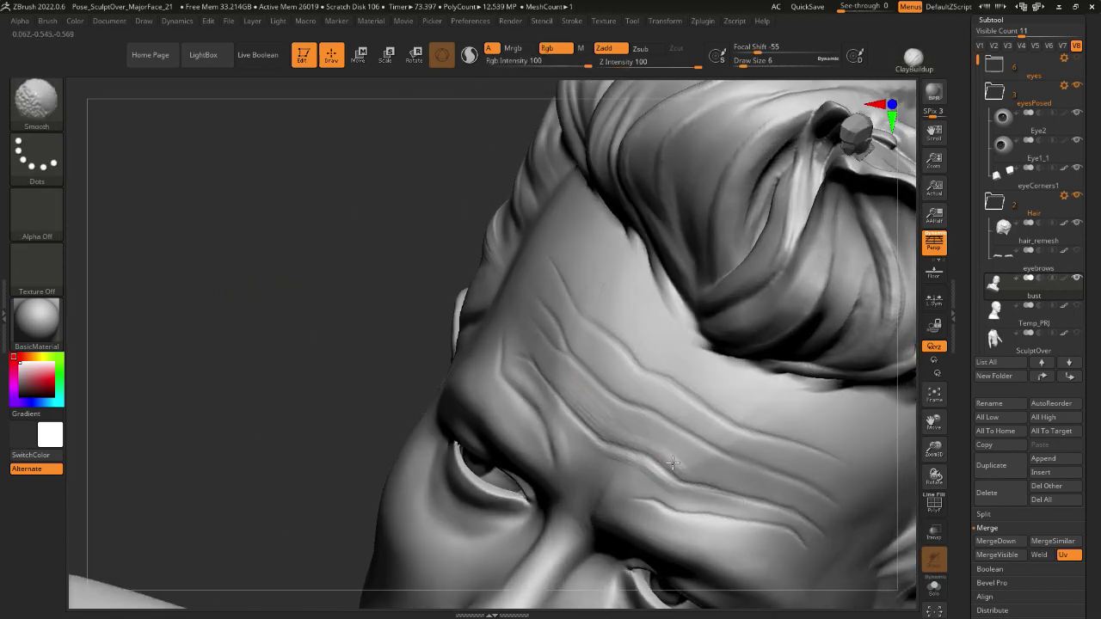
{"action": "right_click_drag", "start_coordinate": [683, 471], "coordinate": [530, 344]}
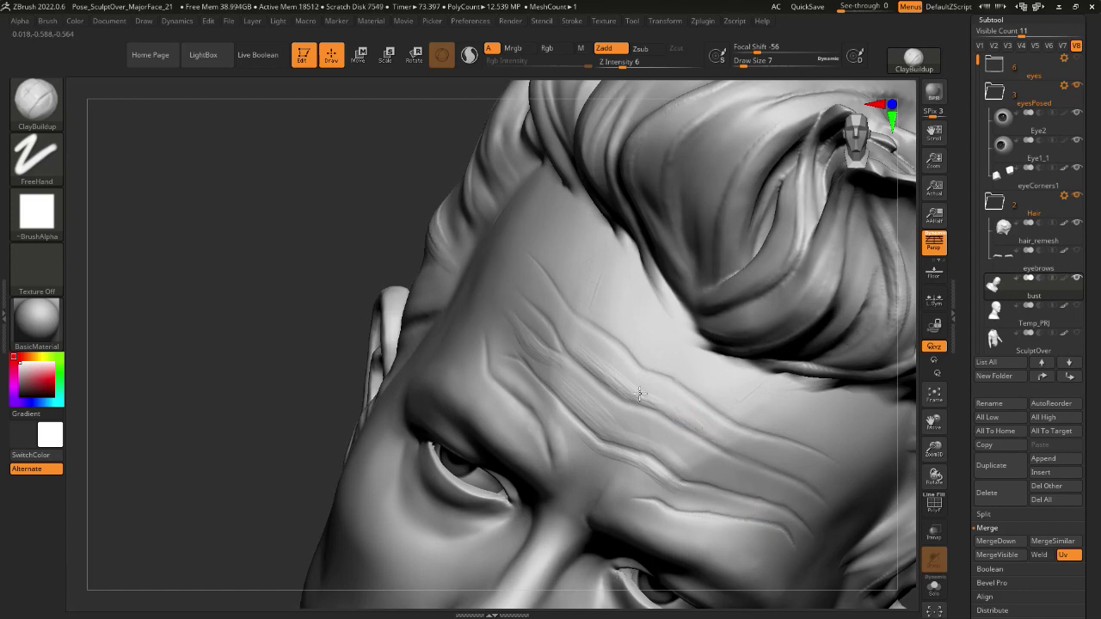
{"action": "key", "text": "shift"}
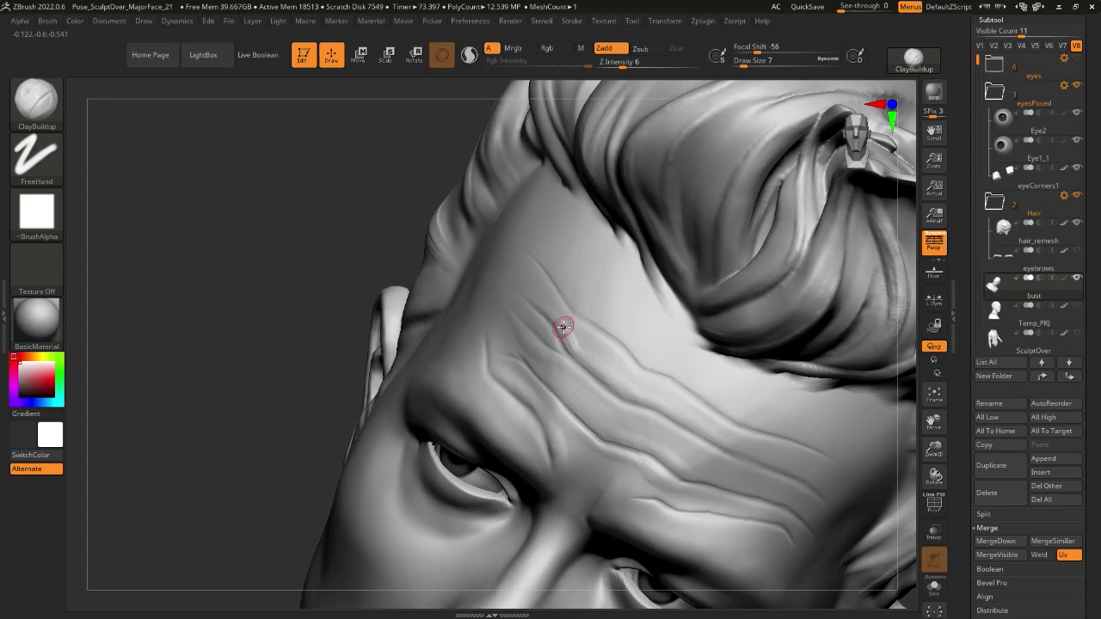
- Check the refined forehead wrinkles from the side, from below and close up
{"action": "mouse_move", "coordinate": [581, 351]}
{"action": "right_mouse_down"}
{"action": "mouse_move", "coordinate": [484, 344]}
{"action": "mouse_move", "coordinate": [344, 376]}
{"action": "mouse_move", "coordinate": [541, 405]}
{"action": "mouse_move", "coordinate": [458, 327]}
{"action": "right_mouse_up"}
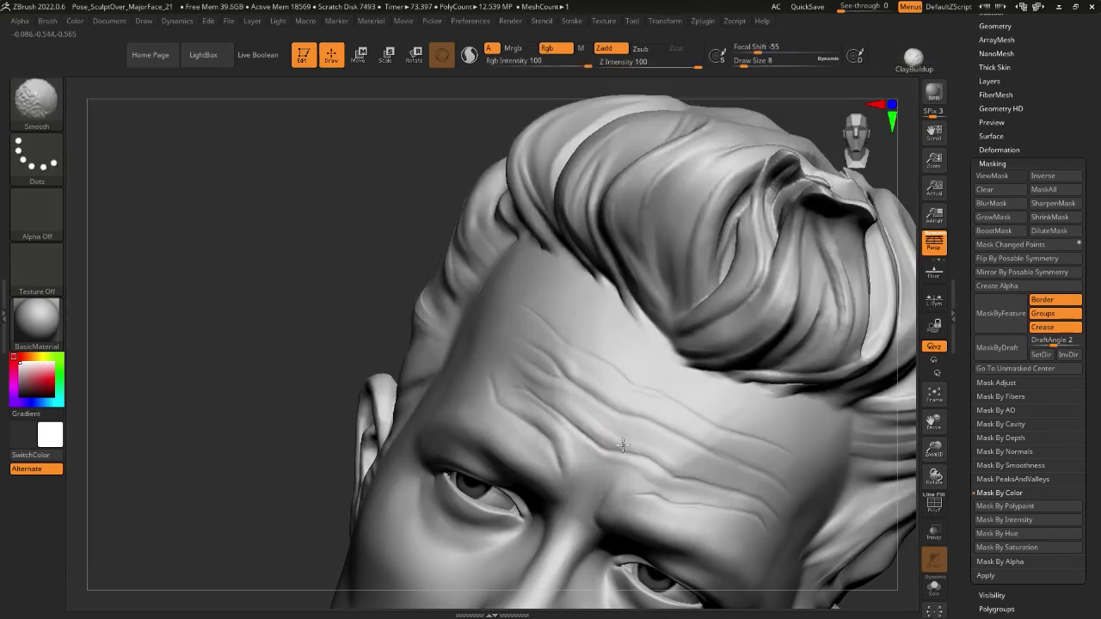
{"action": "right_click_drag", "start_coordinate": [623, 445], "coordinate": [491, 344]}
{"action": "right_click_drag", "start_coordinate": [683, 482], "coordinate": [219, 344]}
{"action": "right_click_drag", "start_coordinate": [541, 405], "coordinate": [603, 422]}
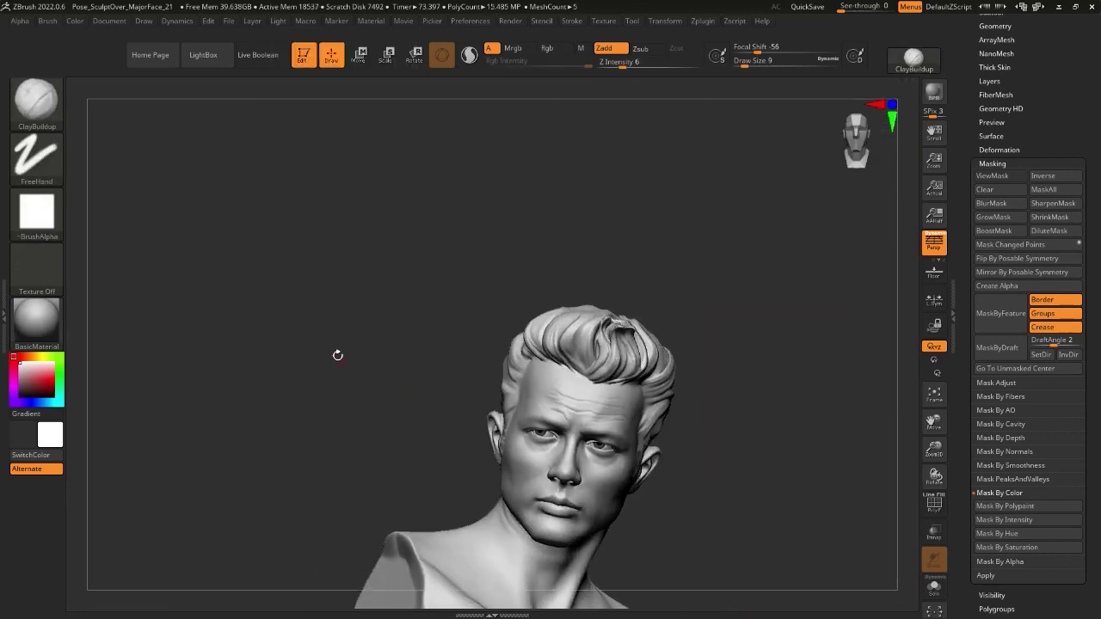
{"action": "mouse_move", "coordinate": [336, 356]}
{"action": "right_mouse_down"}
{"action": "mouse_move", "coordinate": [319, 422]}
{"action": "mouse_move", "coordinate": [563, 427]}
{"action": "mouse_move", "coordinate": [671, 468]}
{"action": "mouse_move", "coordinate": [253, 332]}
{"action": "mouse_move", "coordinate": [533, 428]}
{"action": "right_mouse_up"}
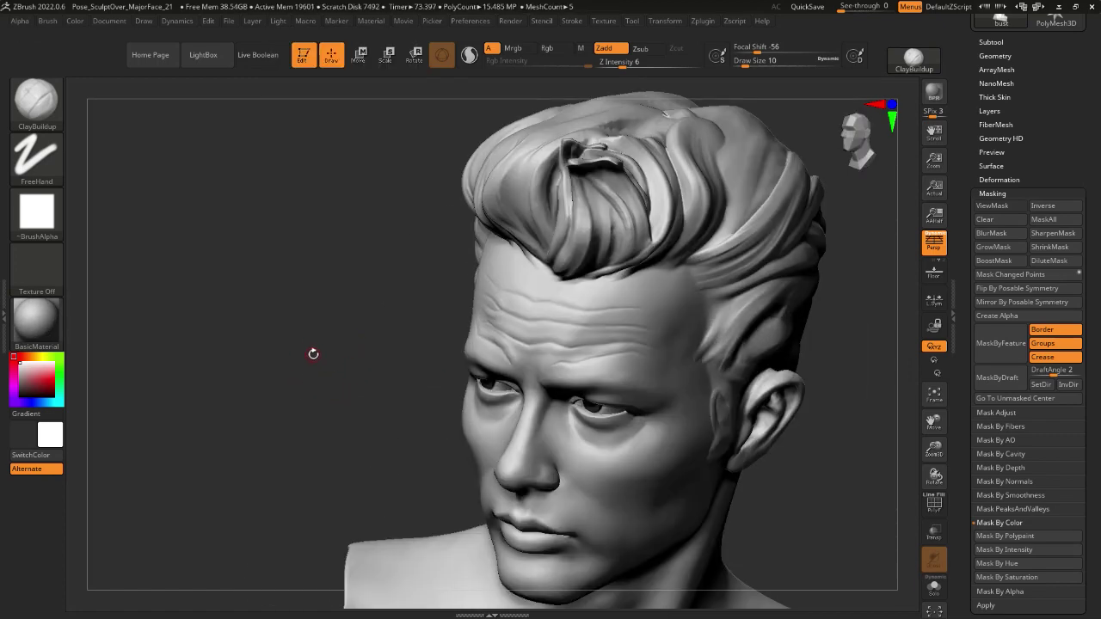
{"action": "left_click_drag", "start_coordinate": [313, 354], "coordinate": [324, 356]}
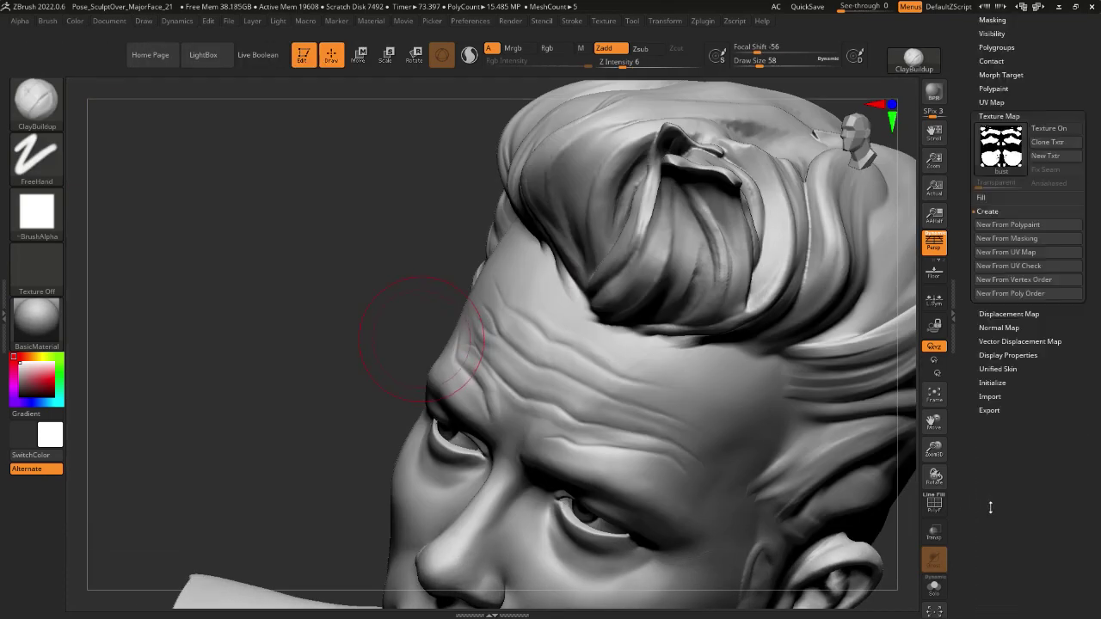
- Fill out the forehead creases with the Inflat brush, smoothing where needed
{"action": "scroll", "coordinate": [1012, 457], "scroll_direction": "up", "scroll_amount": 2}
{"action": "left_click", "coordinate": [992, 97]}
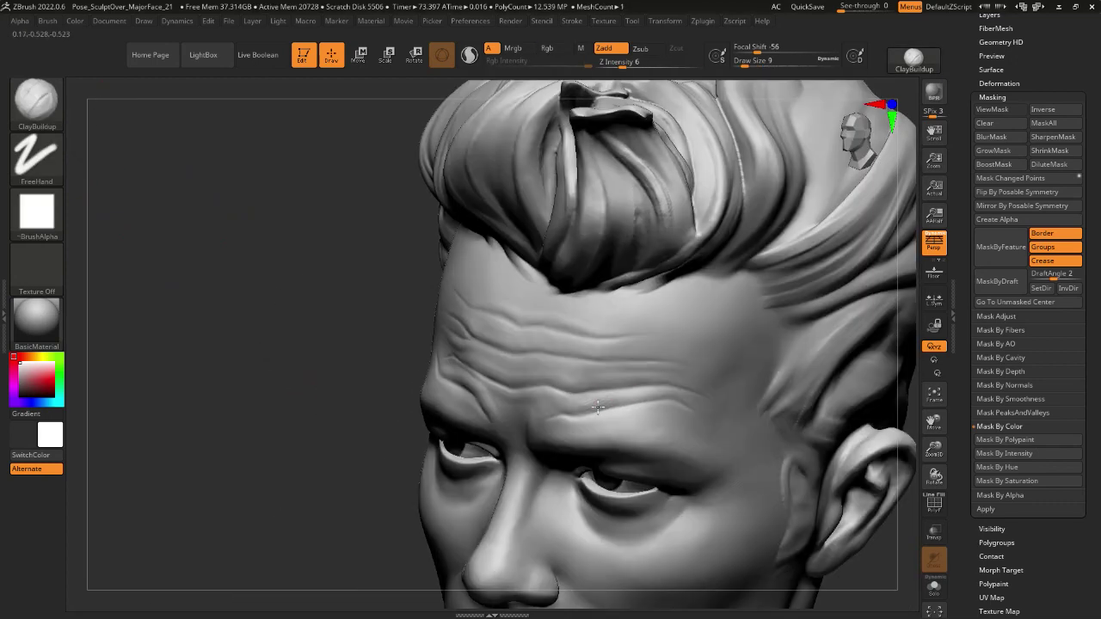
{"action": "key", "text": "b"}
{"action": "key", "text": "i"}
{"action": "key", "text": "n"}
{"action": "left_click_drag", "start_coordinate": [284, 430], "coordinate": [258, 443]}
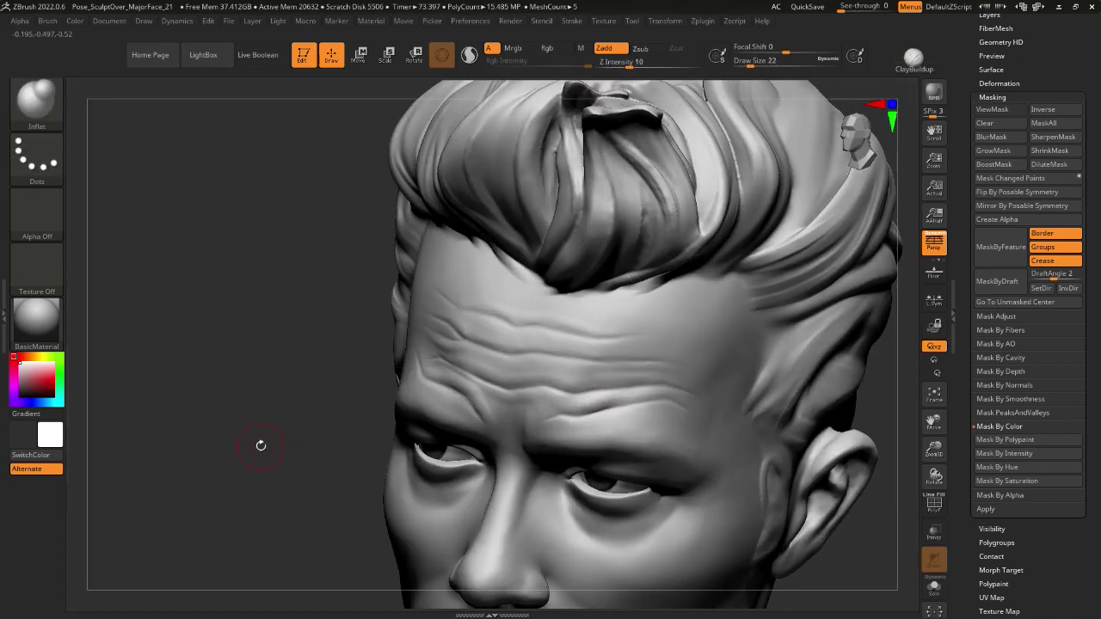
{"action": "left_click_drag", "start_coordinate": [292, 344], "coordinate": [262, 340]}
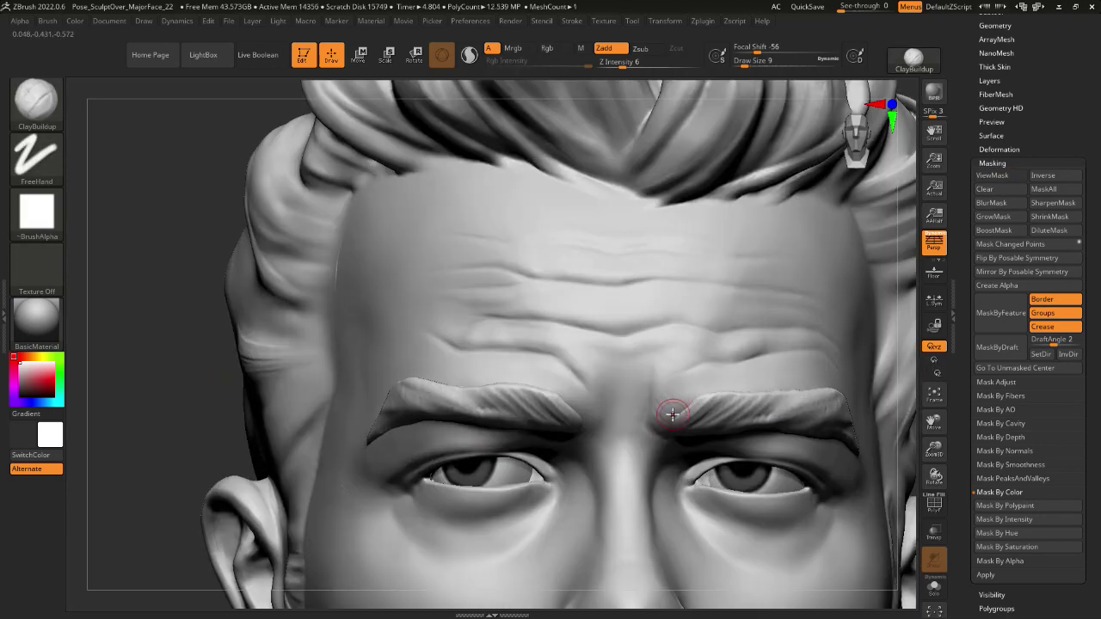
{"action": "key", "text": "shift"}
- Rename the forehead wrinkle layer to foreheadsWrink_1 and display the texture map
{"action": "left_click", "coordinate": [990, 80]}
{"action": "left_click", "coordinate": [1021, 240]}
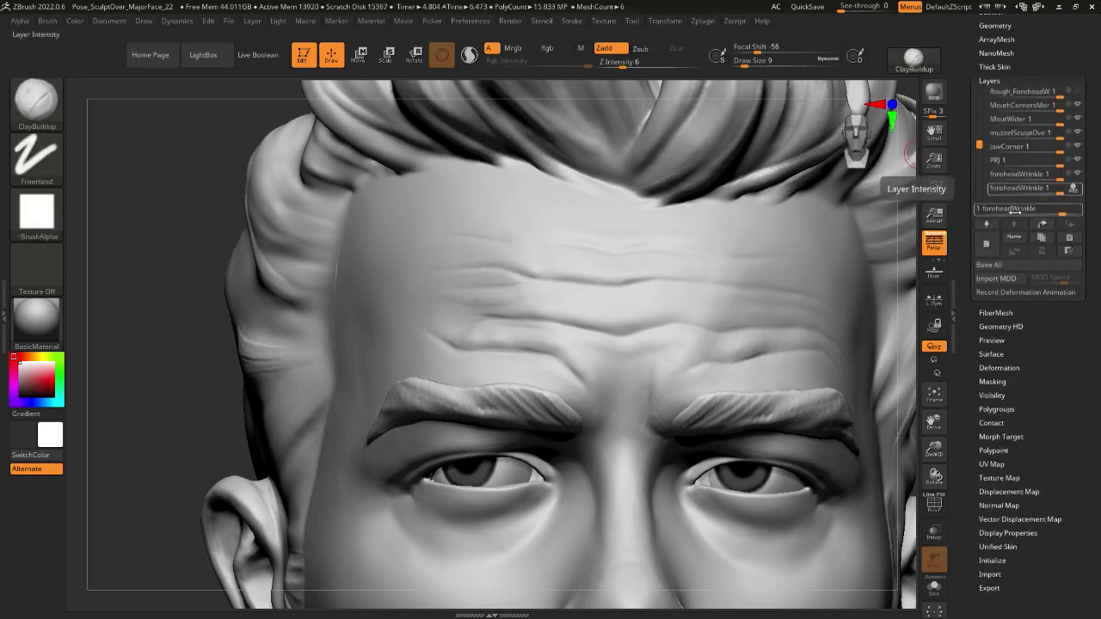
{"action": "type", "text": "foreheadsWrink_1"}
{"action": "key", "text": "Return"}
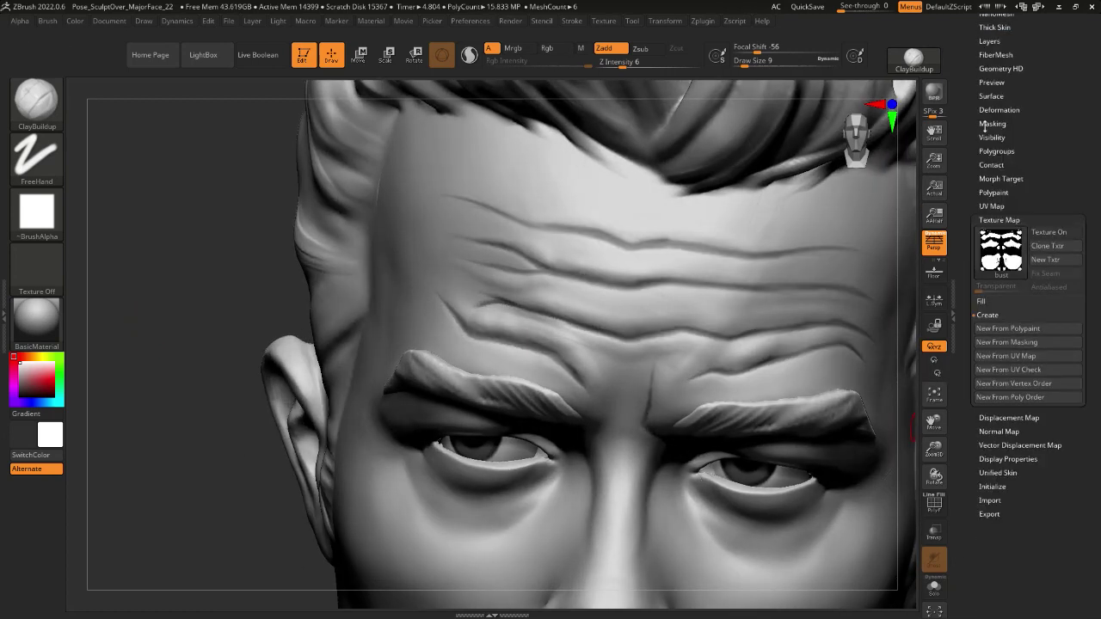
{"action": "left_click", "coordinate": [1049, 176]}
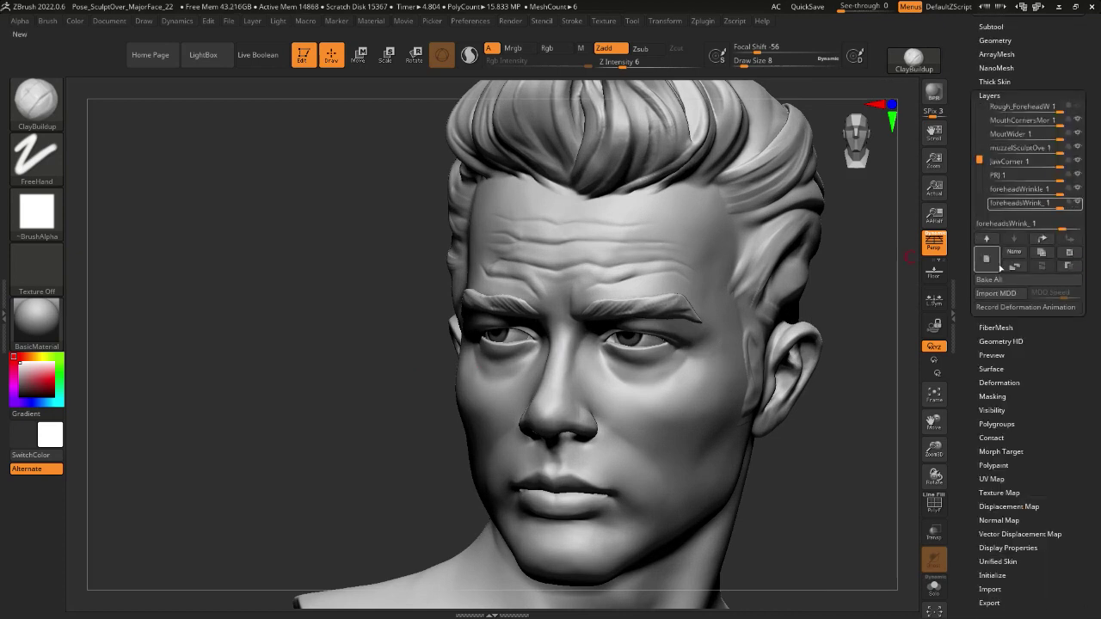
- Add a NoseAsym layer, smooth around the nose, and delete the openMouth and rough forehead layers
{"action": "left_click", "coordinate": [988, 259]}
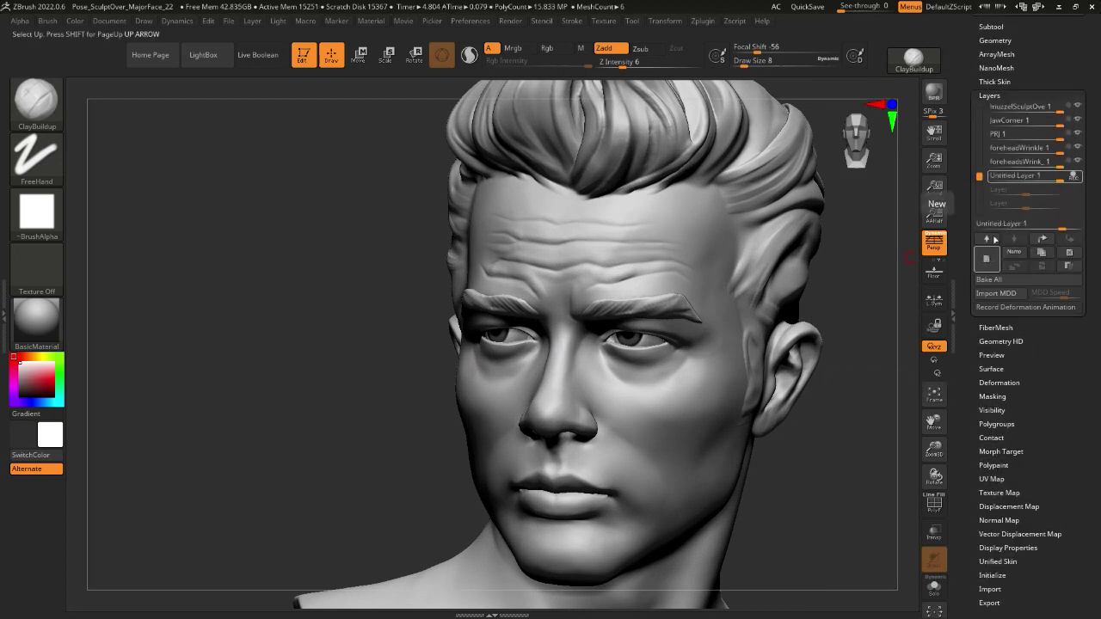
{"action": "mouse_move", "coordinate": [431, 409]}
{"action": "left_mouse_down"}
{"action": "mouse_move", "coordinate": [387, 436]}
{"action": "mouse_move", "coordinate": [371, 425]}
{"action": "mouse_move", "coordinate": [435, 396]}
{"action": "left_mouse_up"}
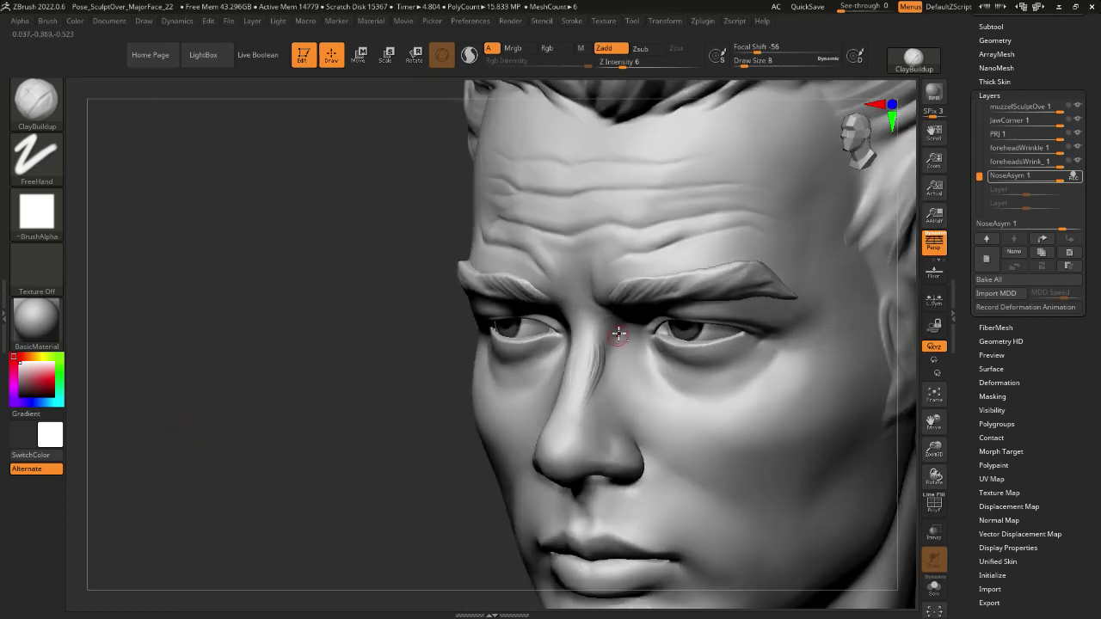
{"action": "key", "text": "shift"}
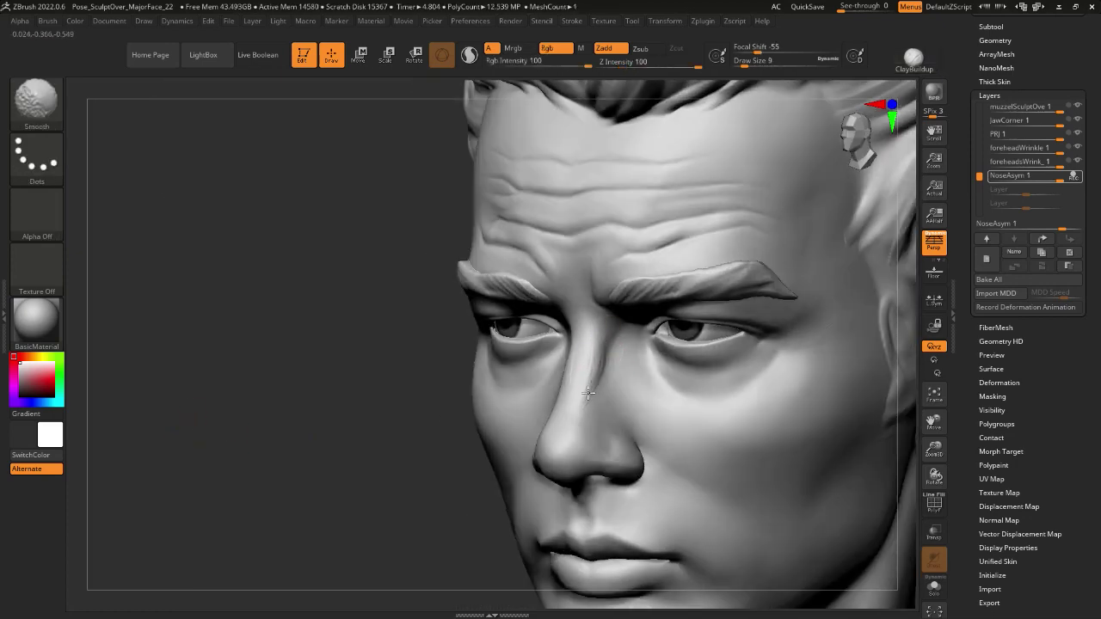
{"action": "key", "text": "shift"}
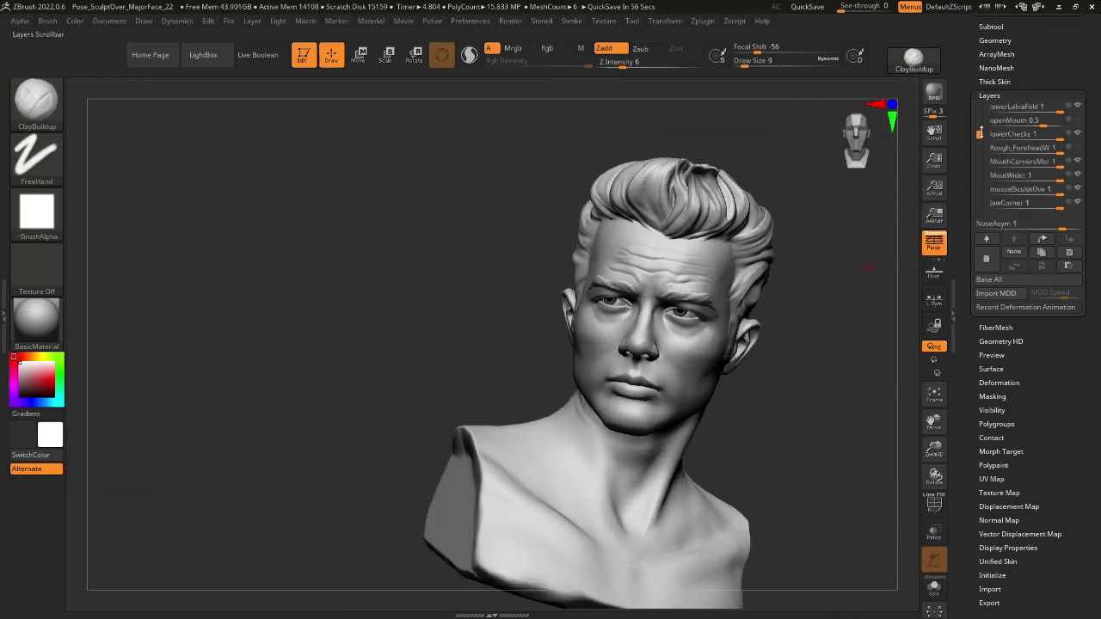
{"action": "left_click", "coordinate": [1072, 252]}
{"action": "mouse_move", "coordinate": [308, 458]}
{"action": "left_mouse_down"}
{"action": "mouse_move", "coordinate": [256, 435]}
{"action": "mouse_move", "coordinate": [266, 477]}
{"action": "left_mouse_up"}
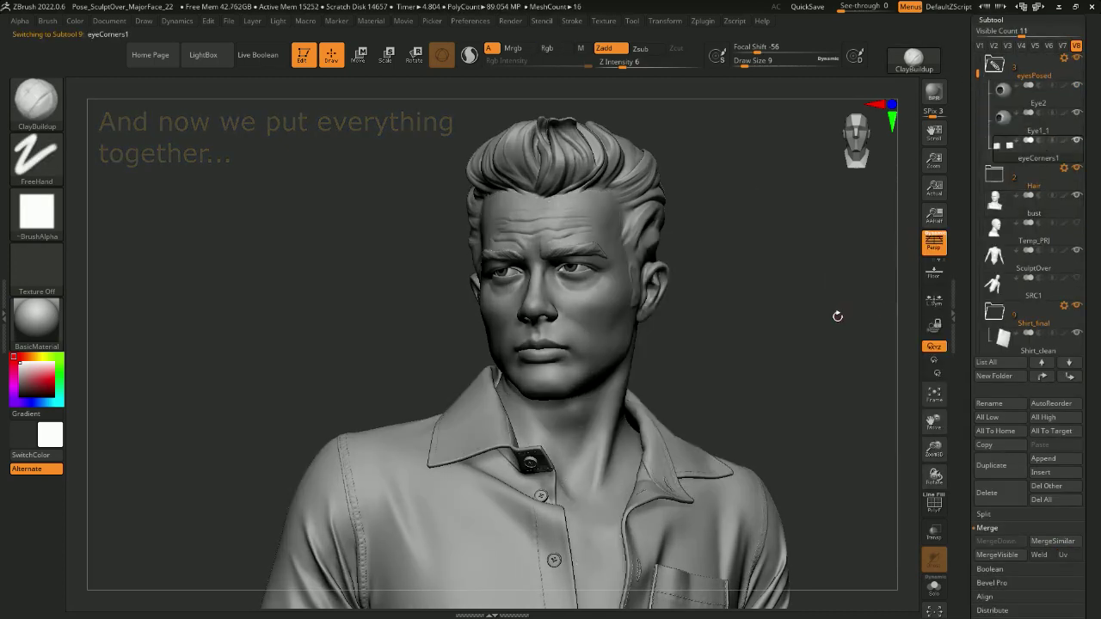
- Orbit the combined head and Shirt_final figure to a three-quarter left profile
{"action": "mouse_move", "coordinate": [838, 316]}
{"action": "left_mouse_down"}
{"action": "mouse_move", "coordinate": [263, 290]}
{"action": "mouse_move", "coordinate": [251, 299]}
{"action": "left_mouse_up"}
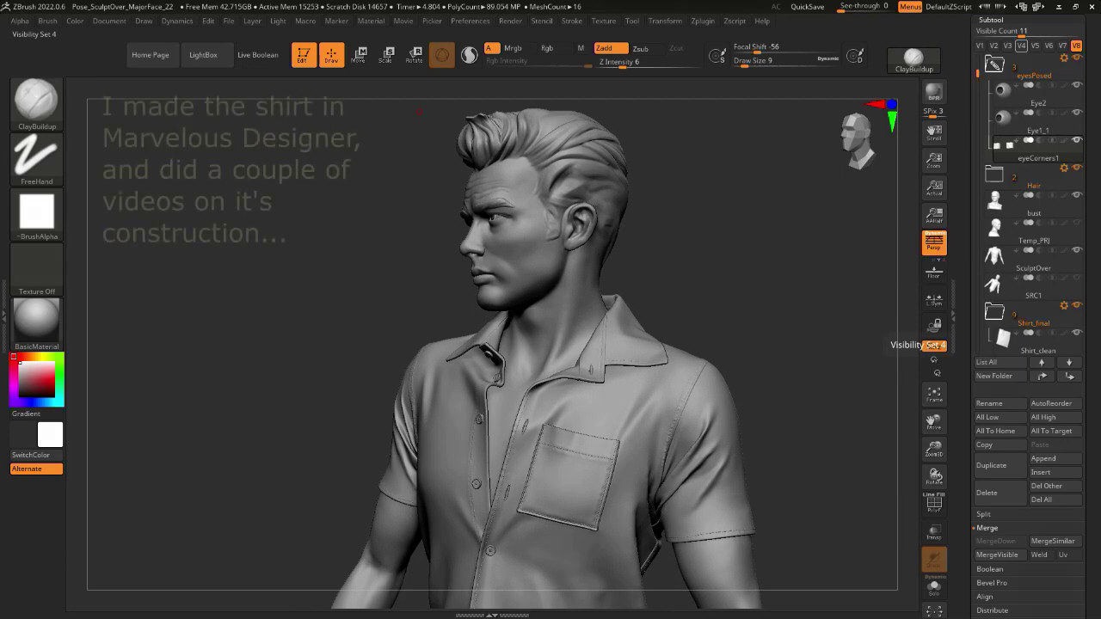